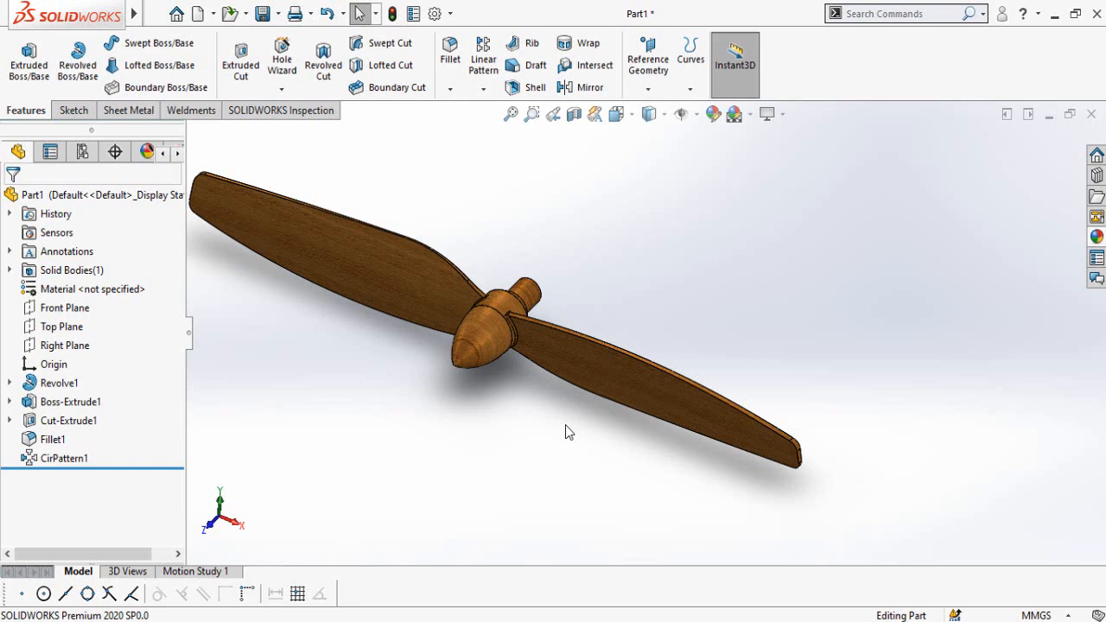
pyautogui.moveTo(483, 402); pyautogui.dragTo(483, 371, button='middle')
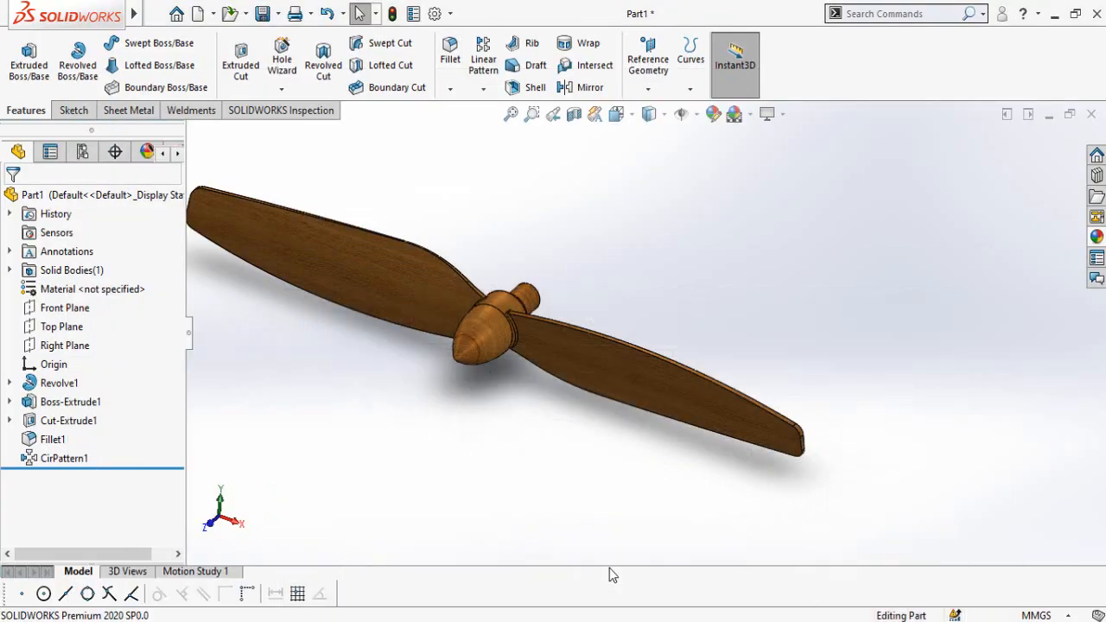
pyautogui.moveTo(609, 567); pyautogui.dragTo(556, 491, button='middle')
pyautogui.scroll(-3, 571, 315)
pyautogui.scroll(5, 606, 477)
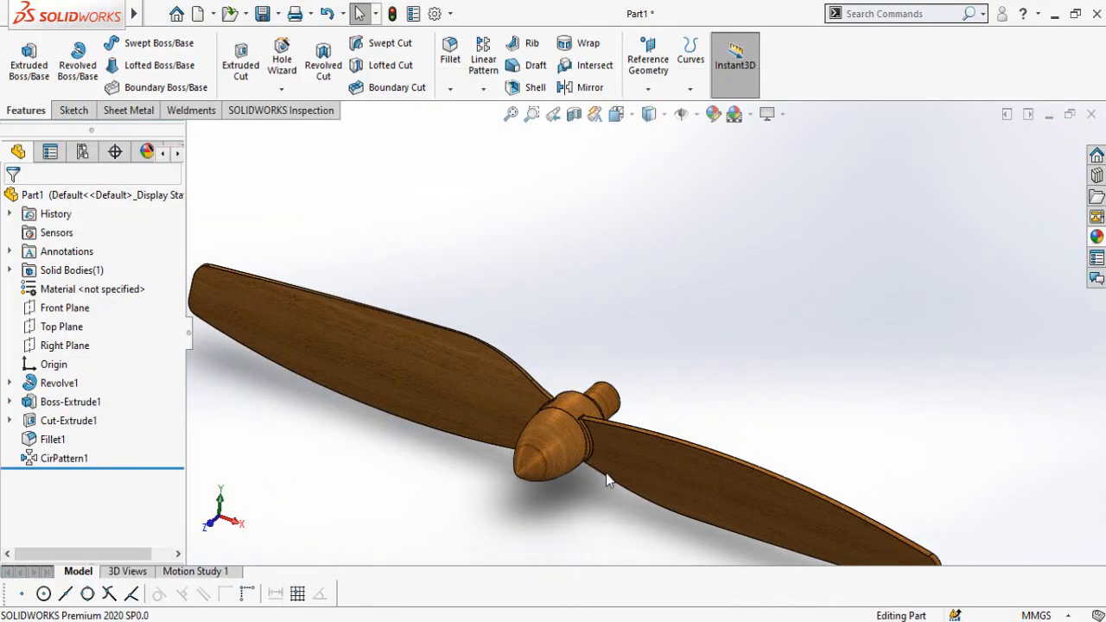
pyautogui.scroll(-2, 606, 484)
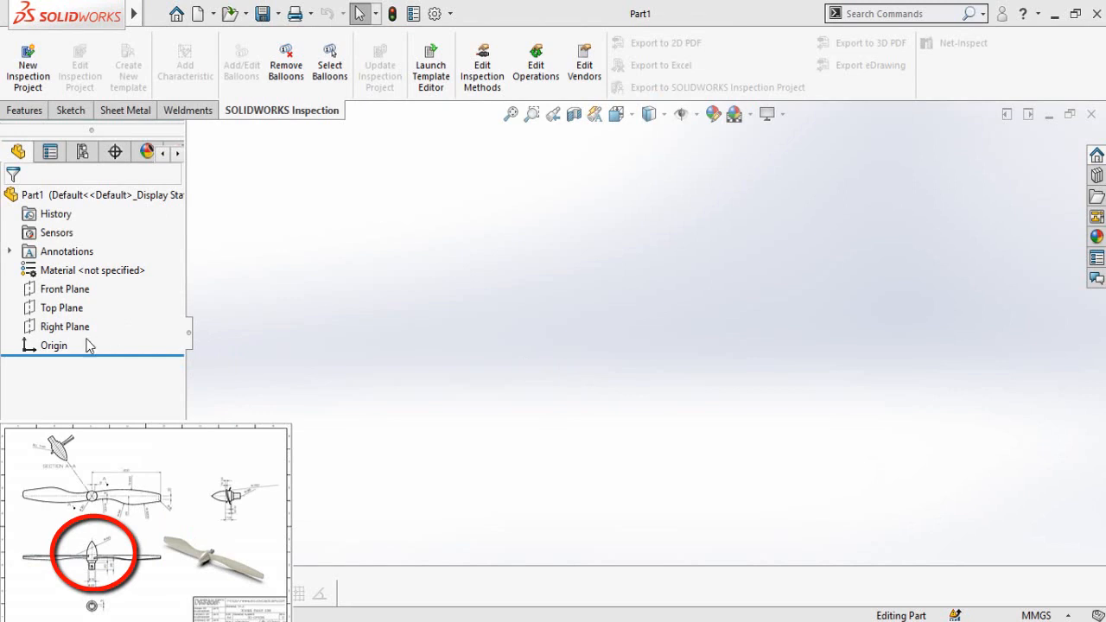
# Step: Start a sketch on the Right Plane and draw a horizontal baseline about 123 mm long from the origin
pyautogui.click(63, 327)
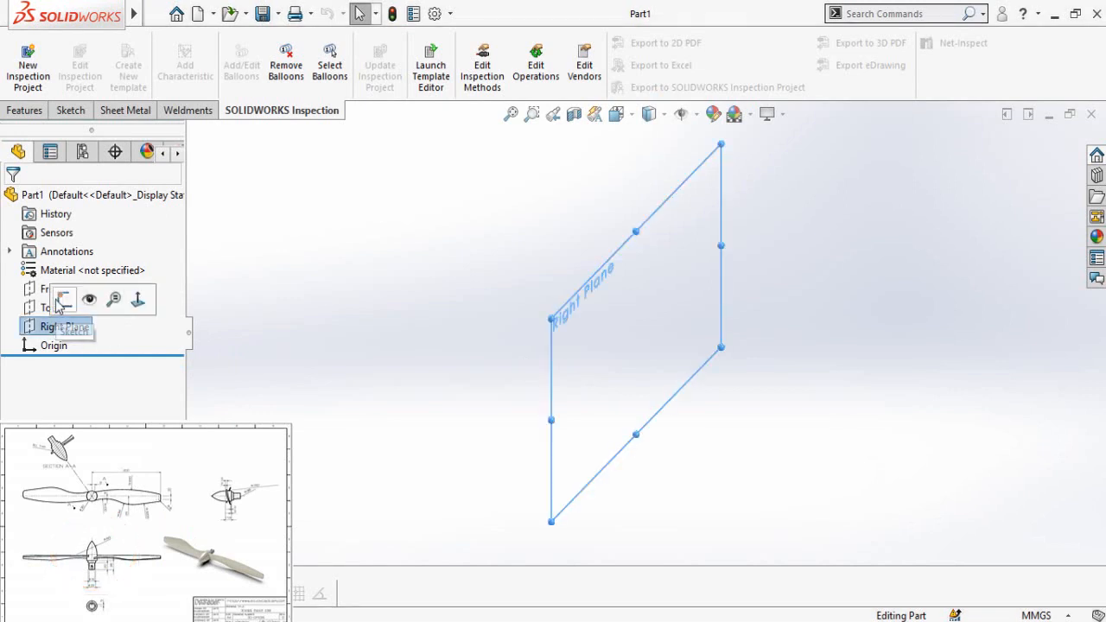
pyautogui.click(62, 299)
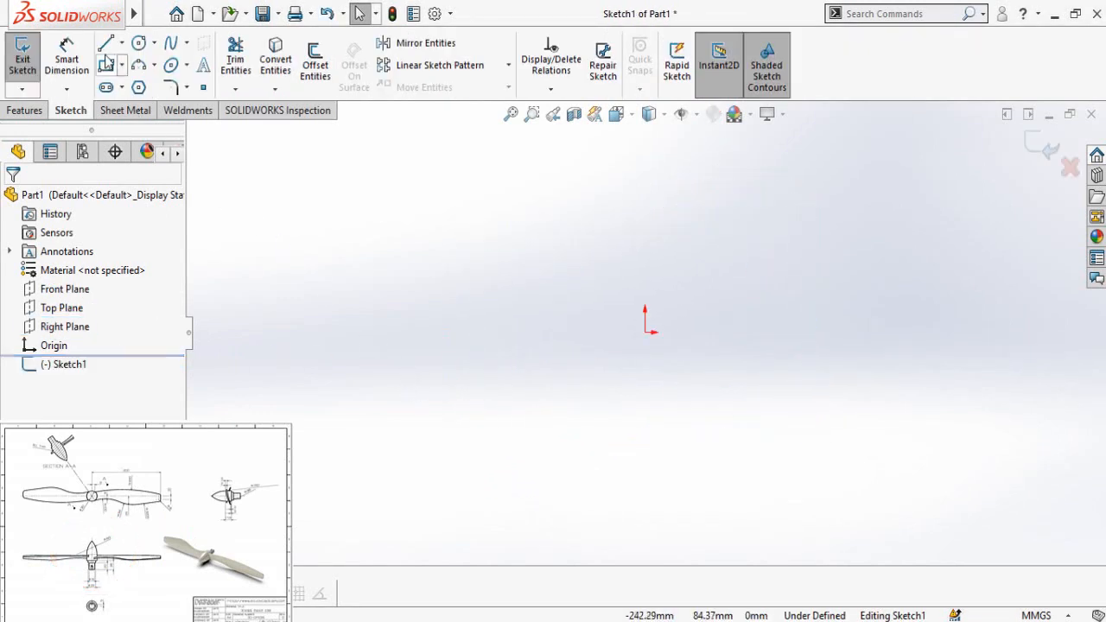
pyautogui.click(106, 44)
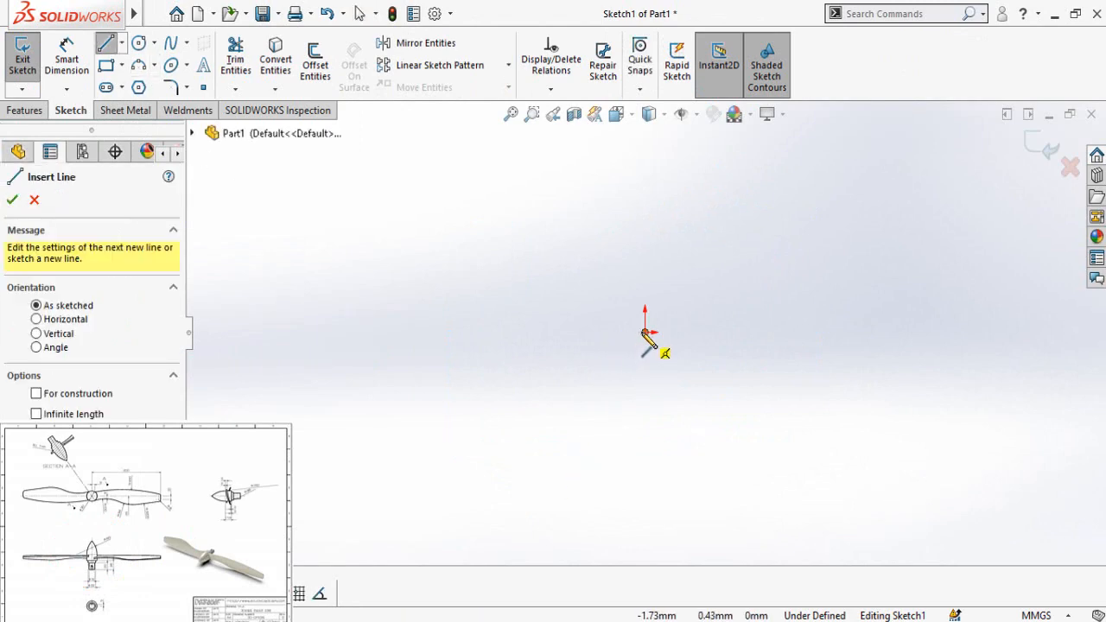
pyautogui.click(645, 333)
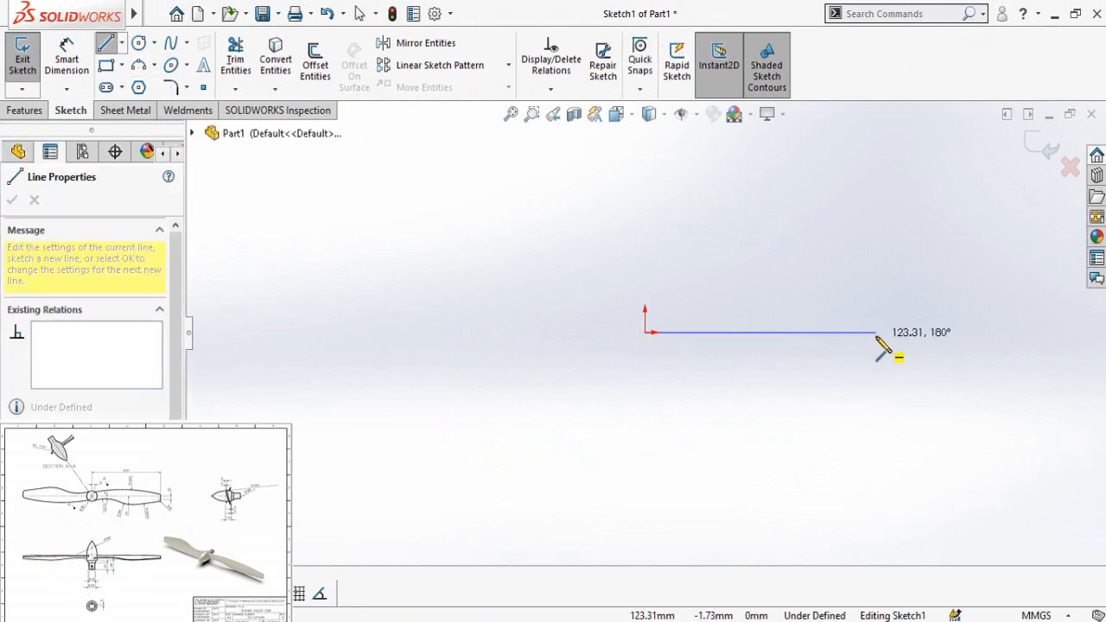
pyautogui.click(882, 332)
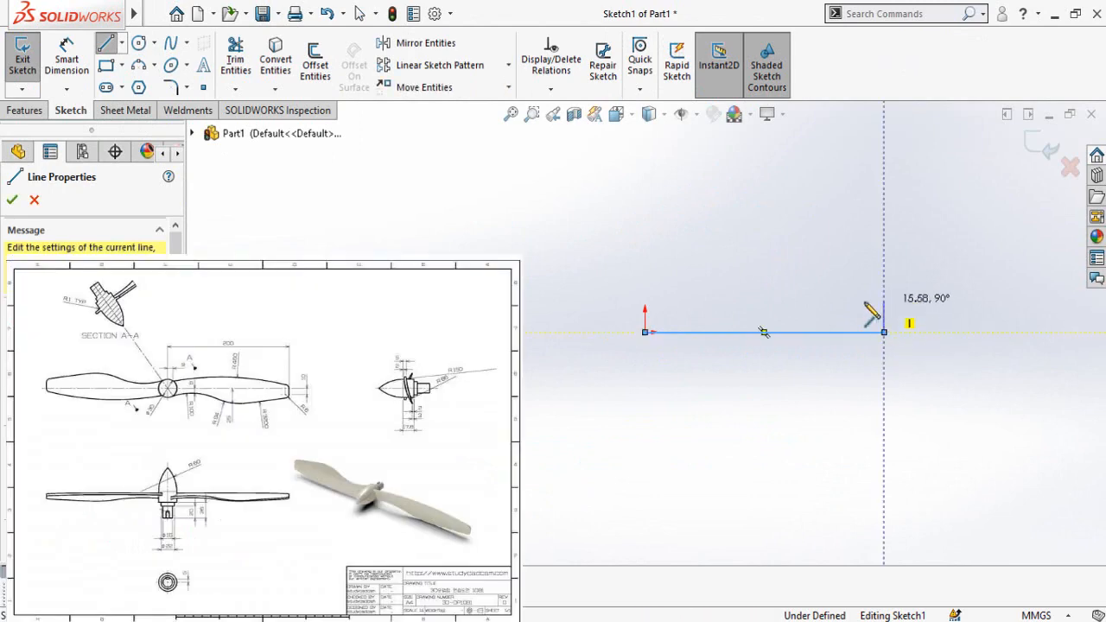
# Step: Continue the profile from the baseline's far end with a riser about 16 mm high, two narrower steps and a horizontal top line
pyautogui.click(883, 301)
pyautogui.click(846, 301)
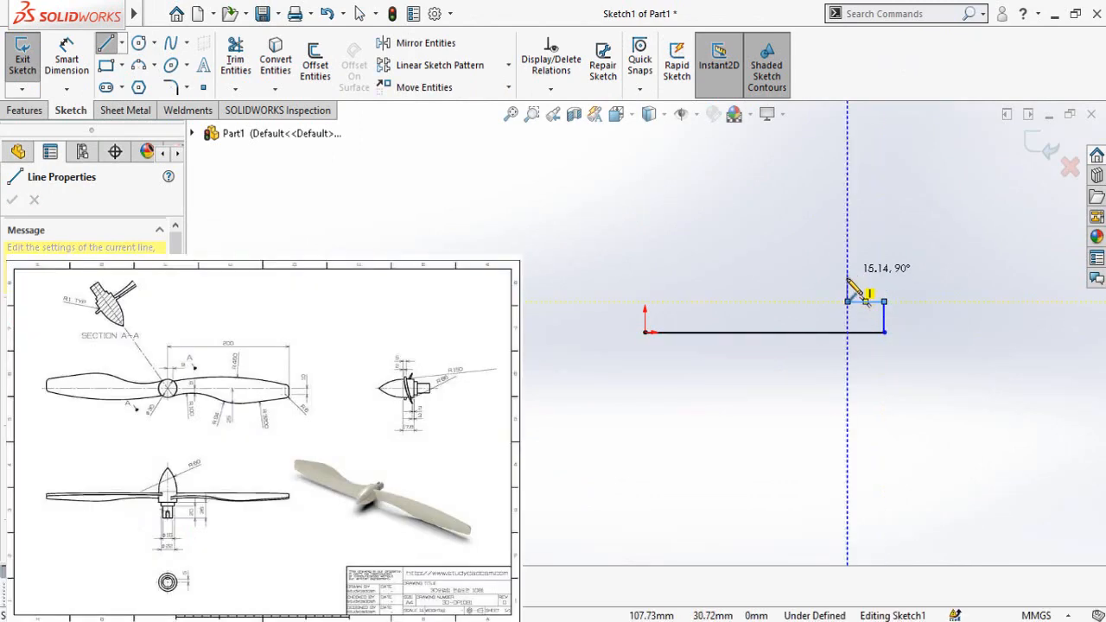
pyautogui.click(846, 281)
pyautogui.click(824, 282)
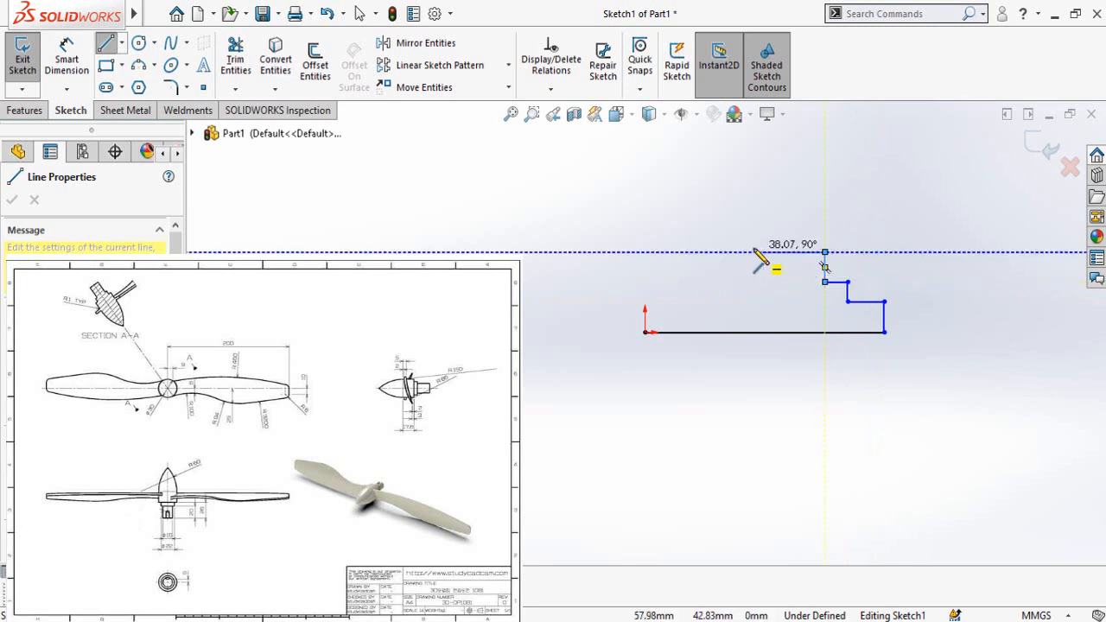
pyautogui.click(825, 252)
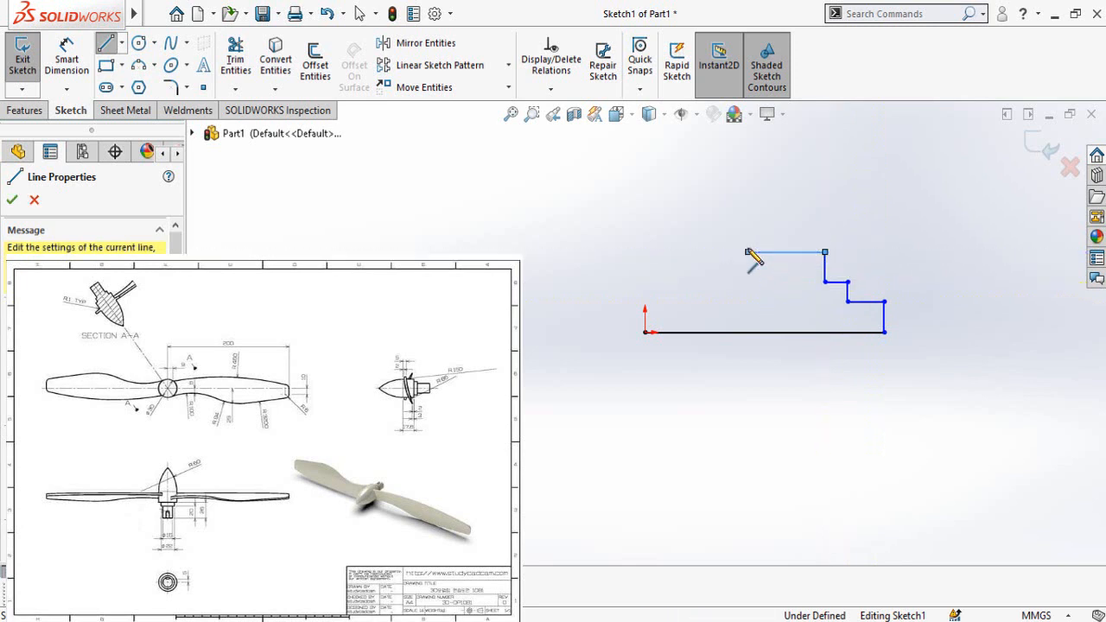
pyautogui.click(748, 252)
pyautogui.press('Escape')
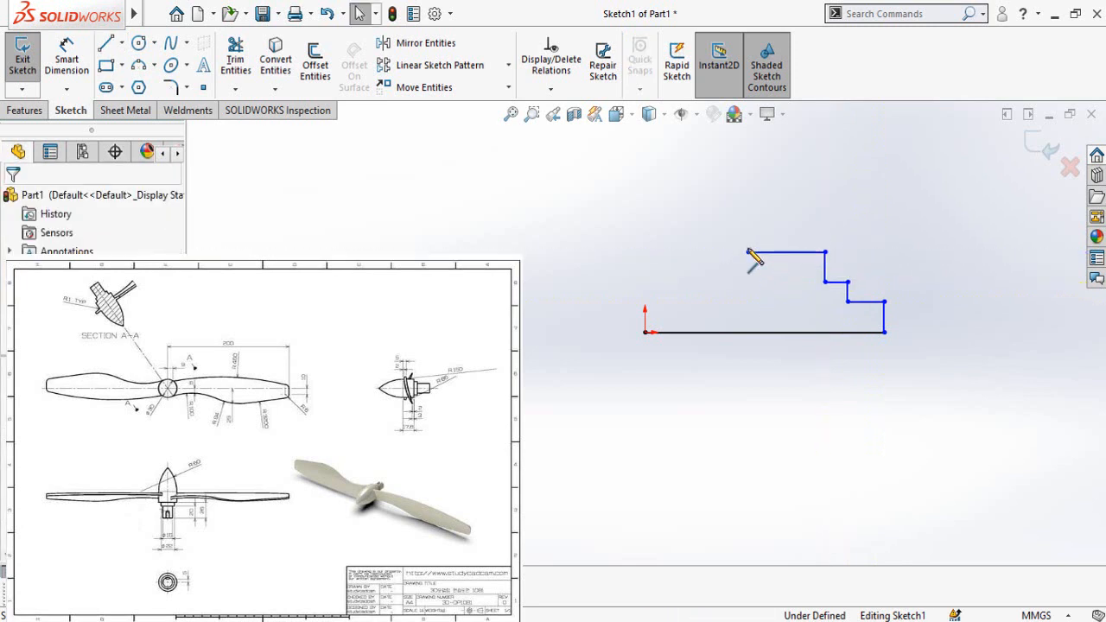
# Step: Close the profile with a three-point arc bulging outward from the origin to the top line's free end
pyautogui.click(141, 71)
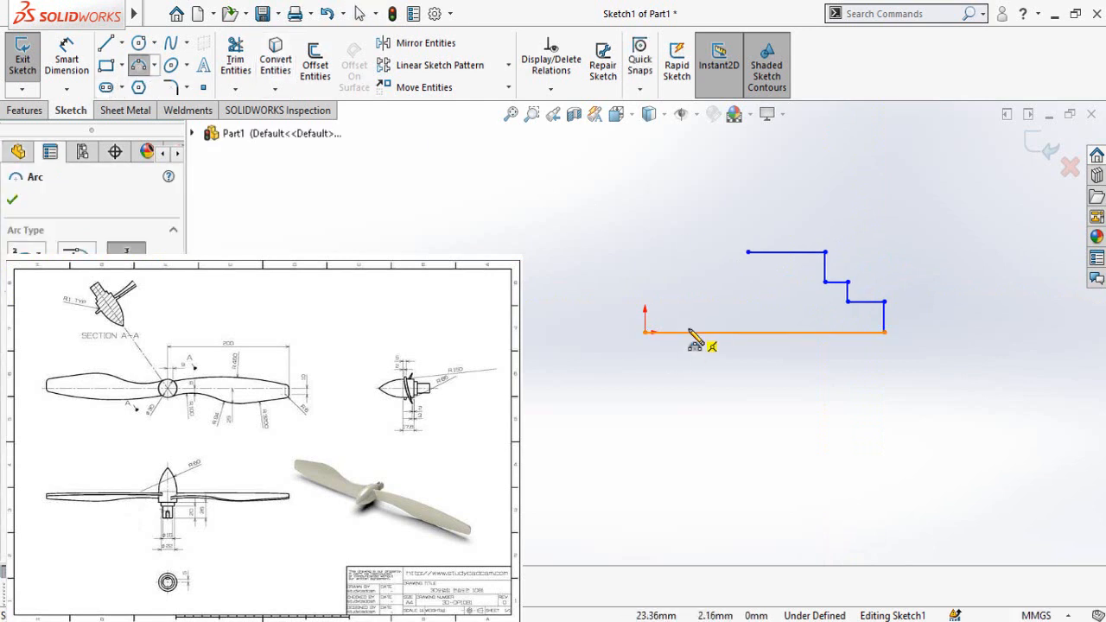
pyautogui.click(646, 332)
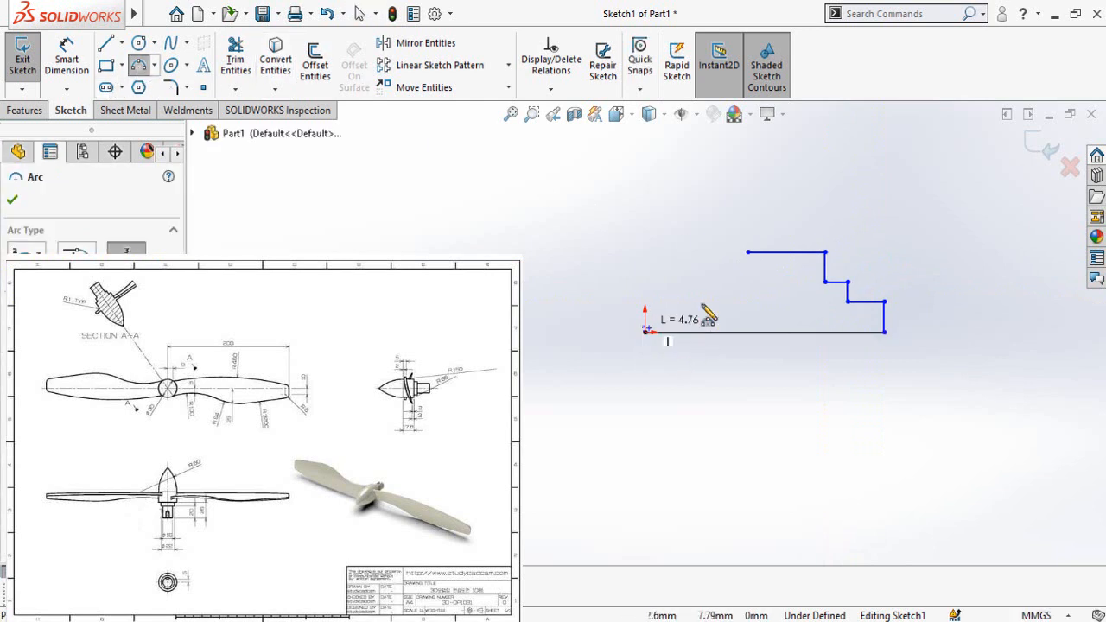
pyautogui.click(748, 253)
pyautogui.click(710, 294)
pyautogui.press('Escape')
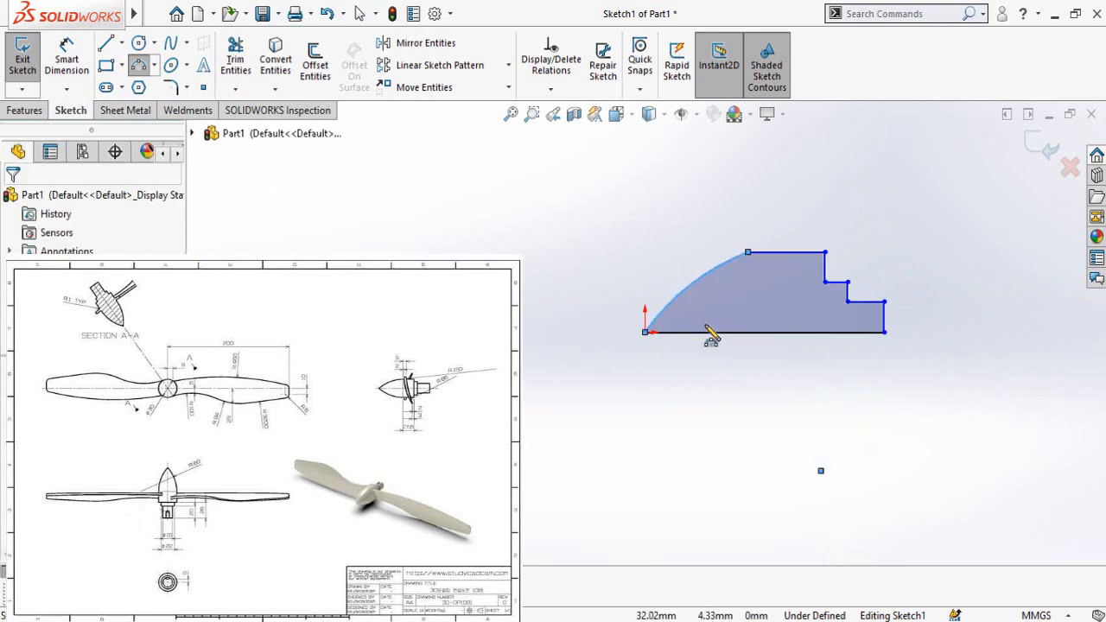
# Step: Dimension the vertical end line of the lowest step and set it to 8 mm
pyautogui.moveTo(593, 441); pyautogui.dragTo(596, 298, button='right')
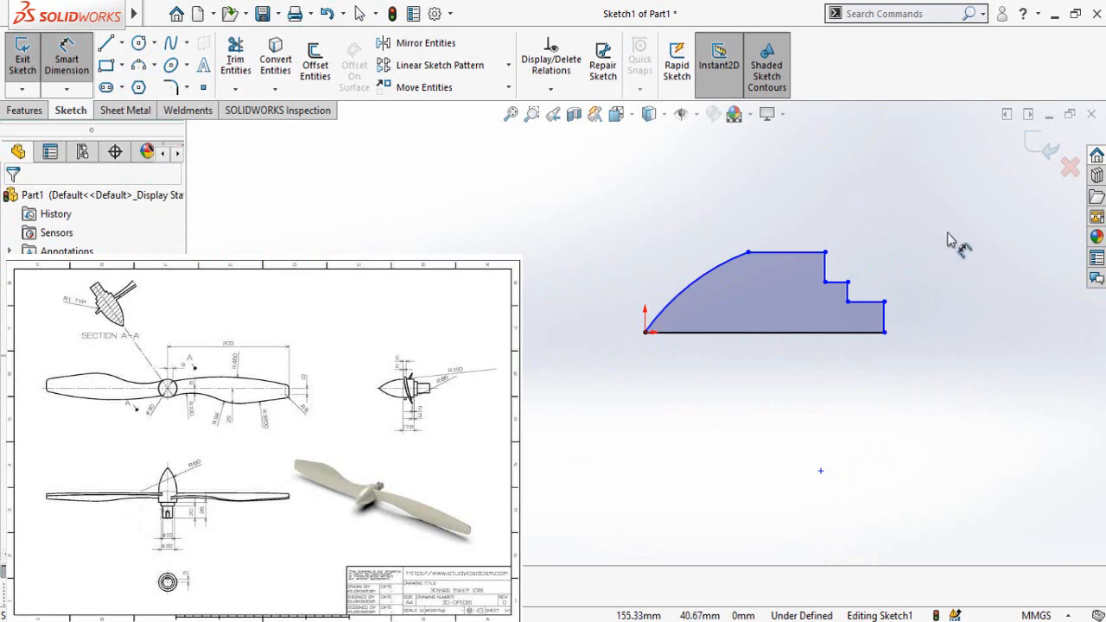
pyautogui.scroll(-2, 1002, 290)
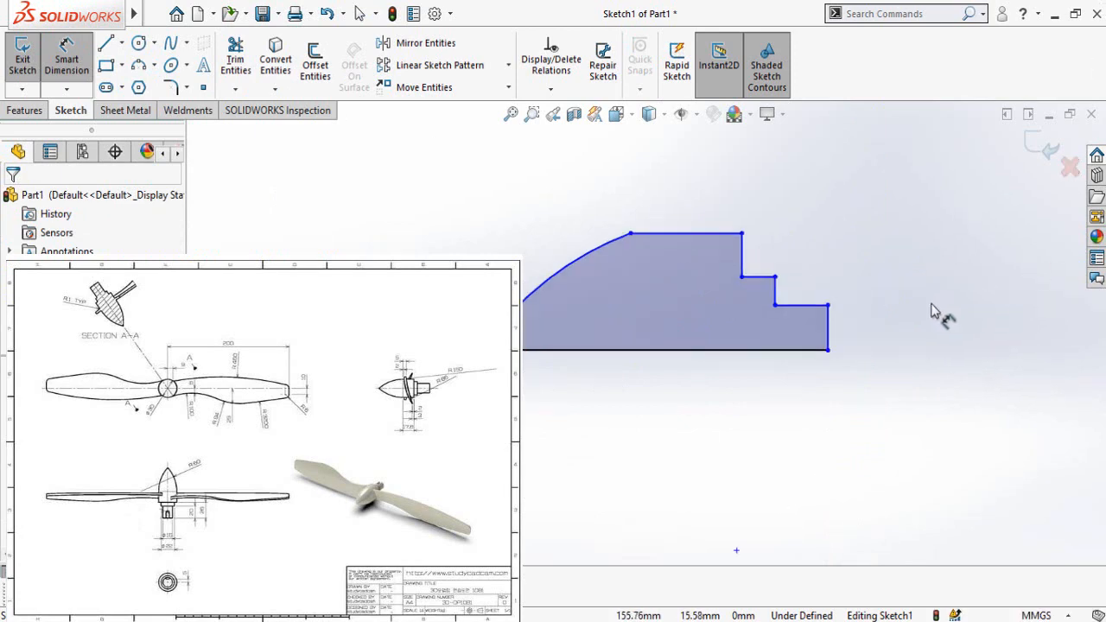
pyautogui.click(827, 337)
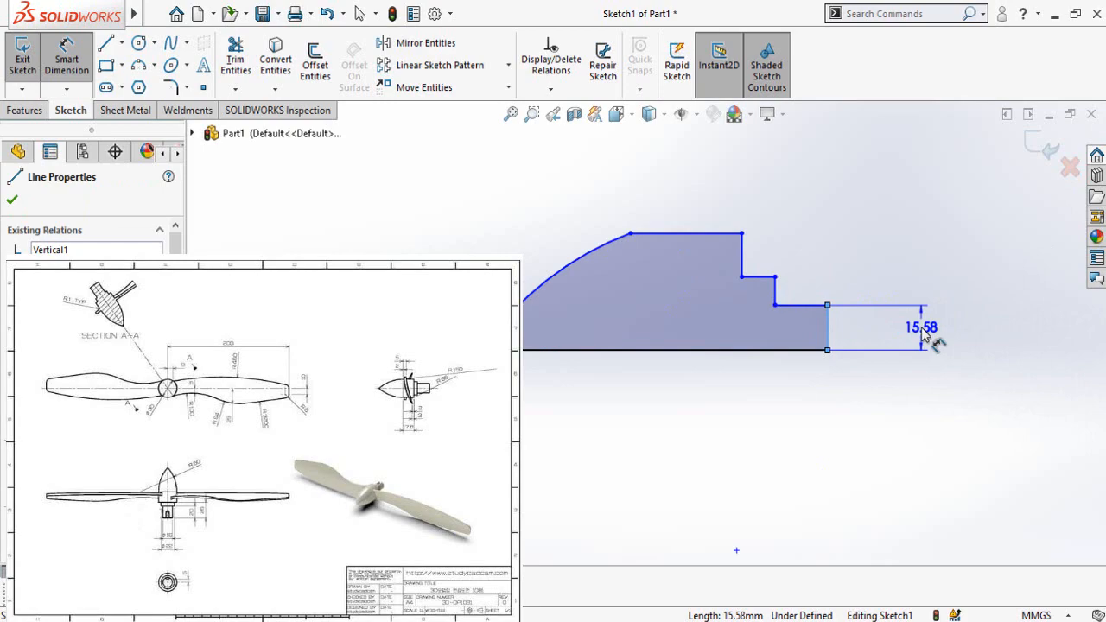
pyautogui.click(921, 328)
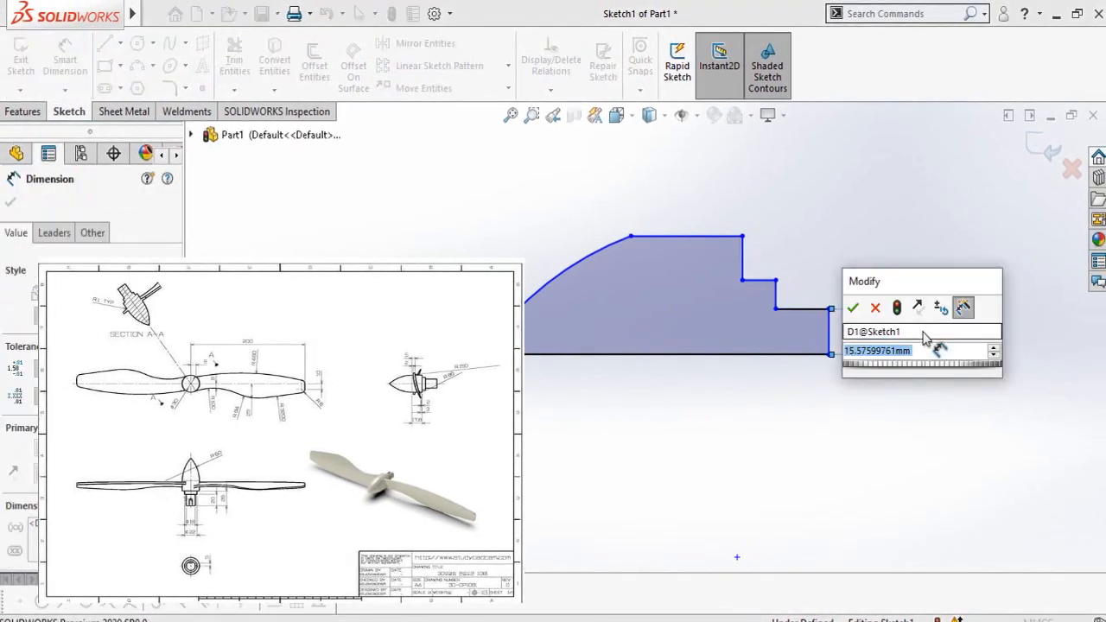
pyautogui.write('8')
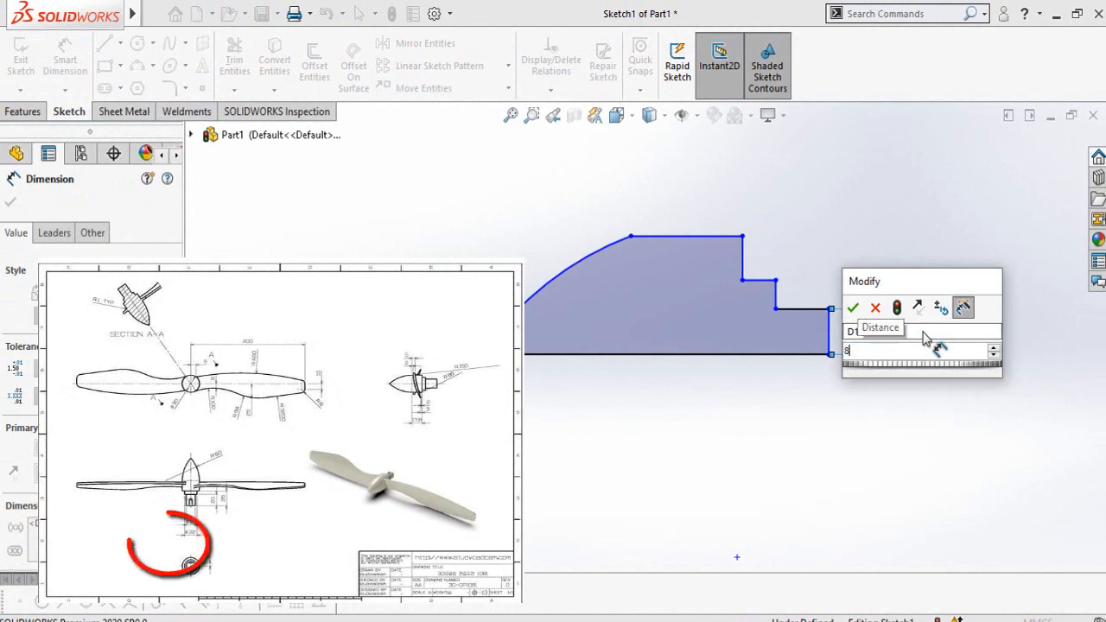
pyautogui.press('Return')
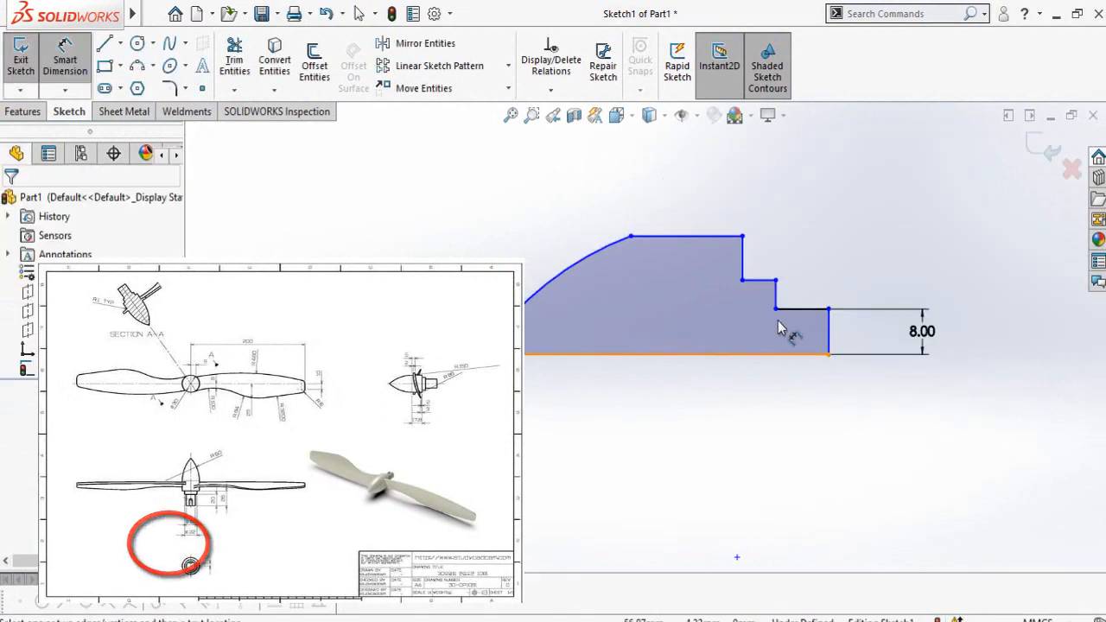
# Step: Dimension the height of the middle step's horizontal line above the baseline and set it to 11 mm
pyautogui.click(758, 280)
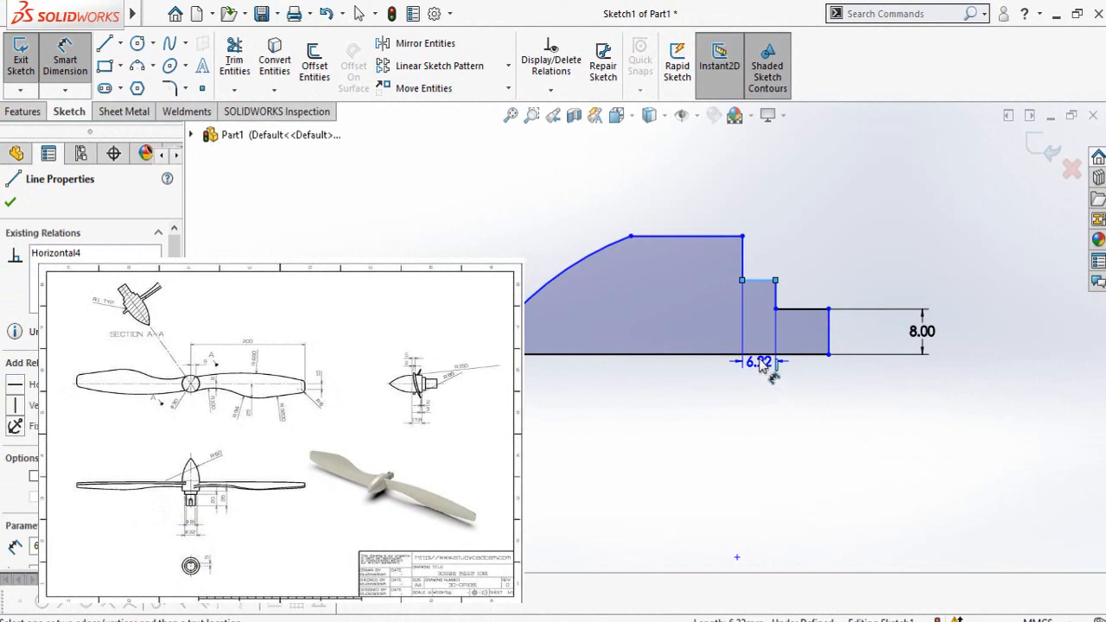
pyautogui.click(757, 354)
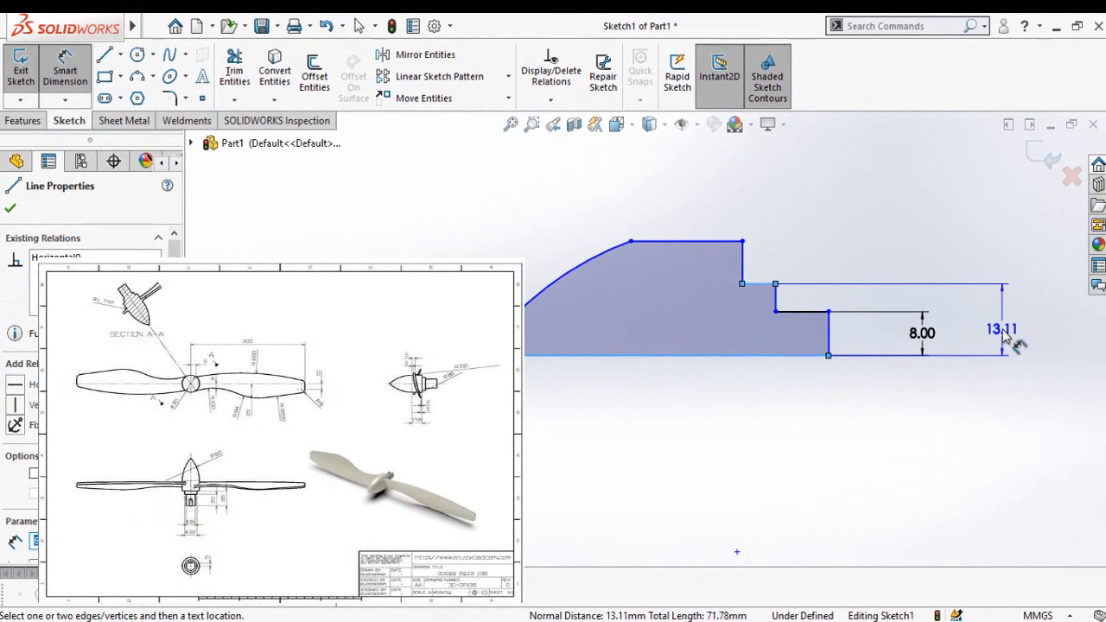
pyautogui.click(1005, 337)
pyautogui.write('11')
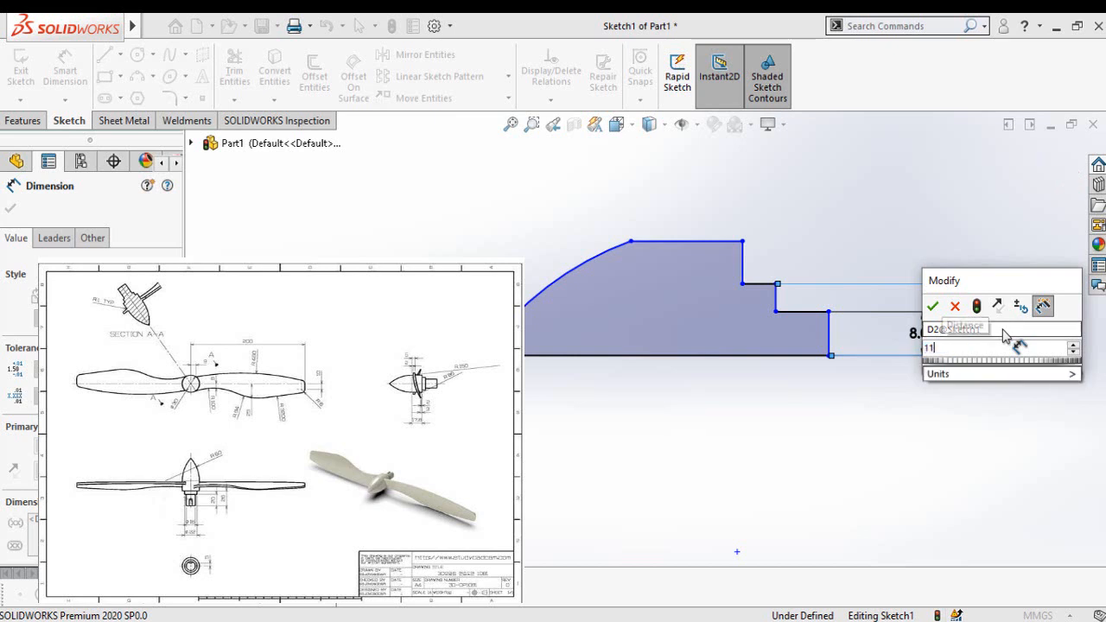
pyautogui.press('Return')
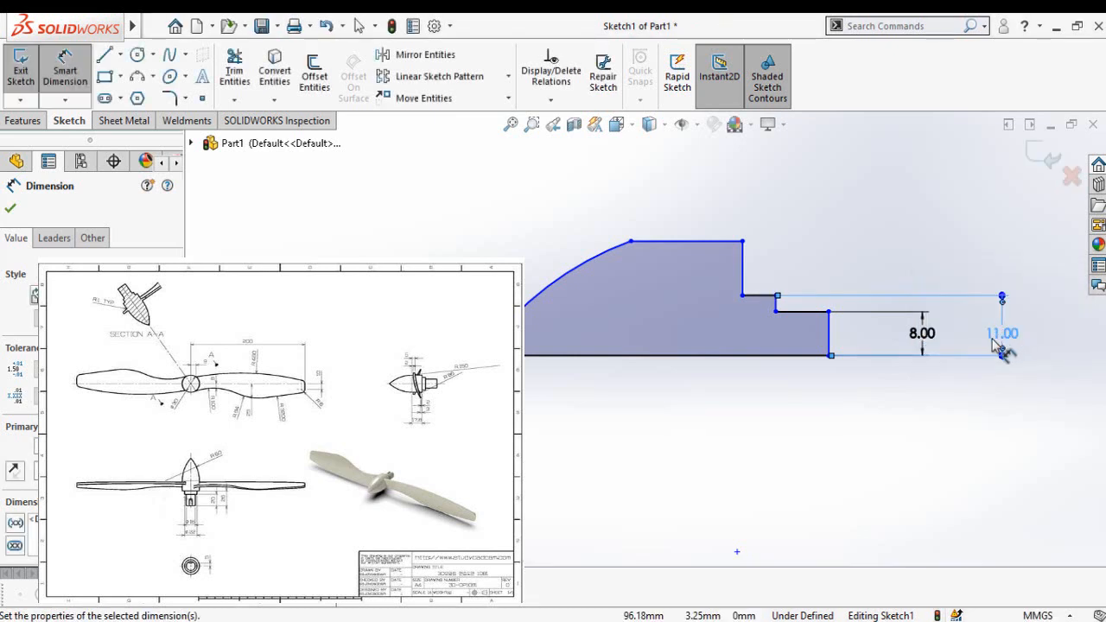
pyautogui.click(870, 460)
# Step: Dimension the height of the top horizontal line above the baseline and set it to 15 mm
pyautogui.click(665, 250)
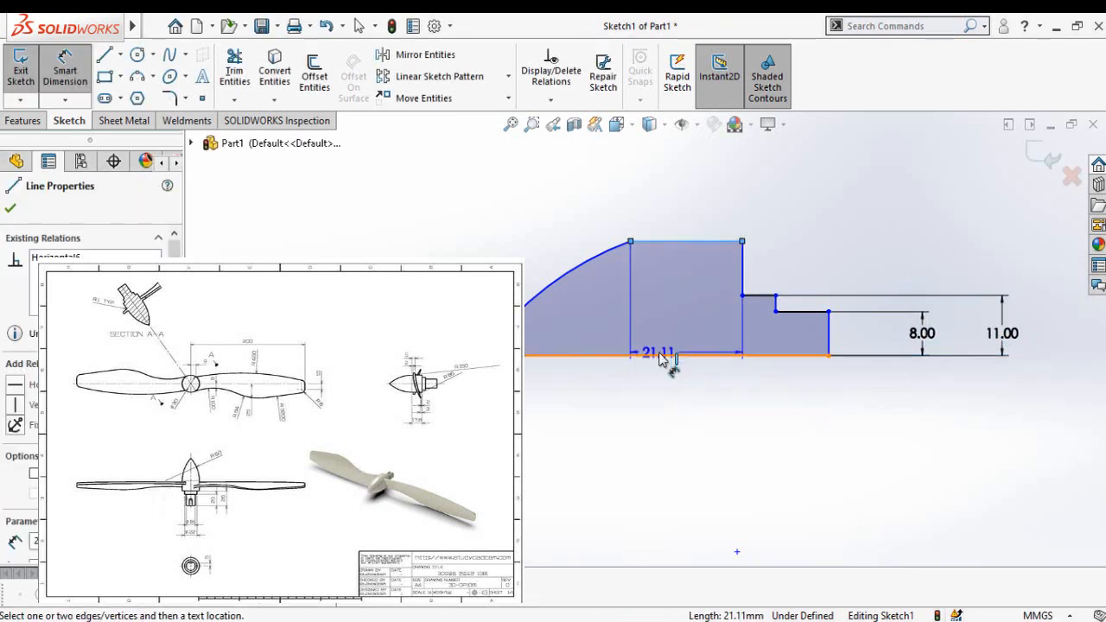
pyautogui.click(667, 355)
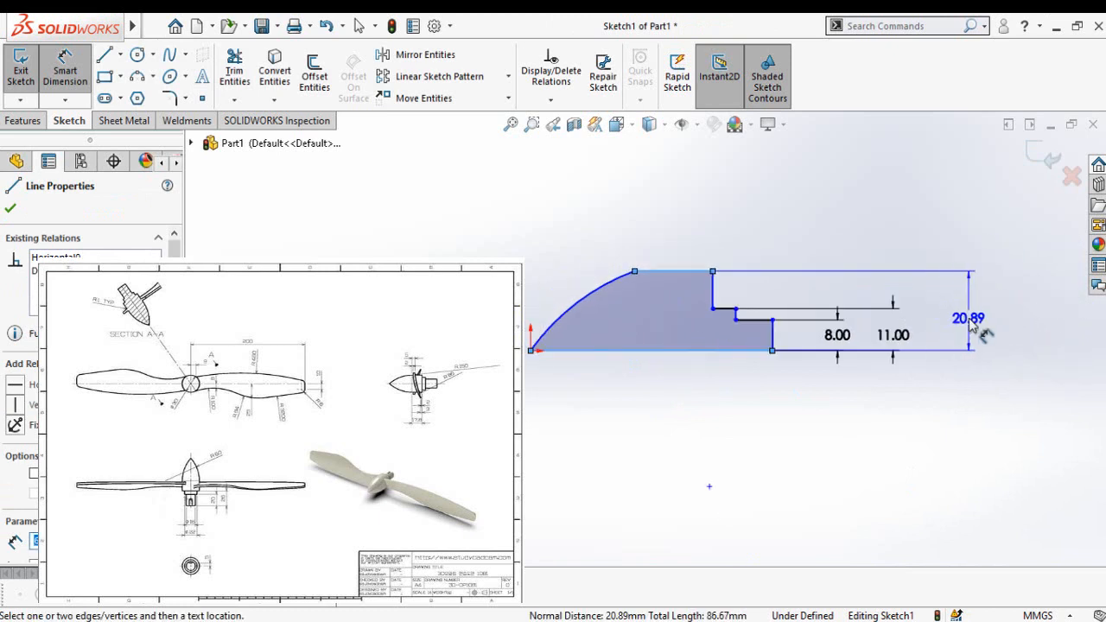
pyautogui.click(976, 333)
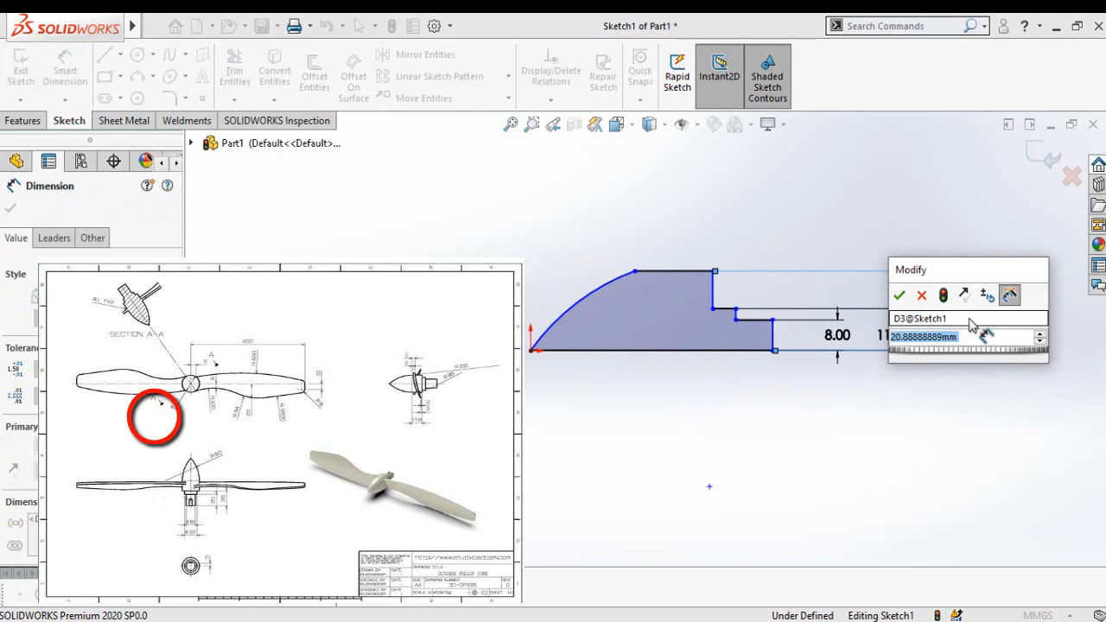
pyautogui.write('1')
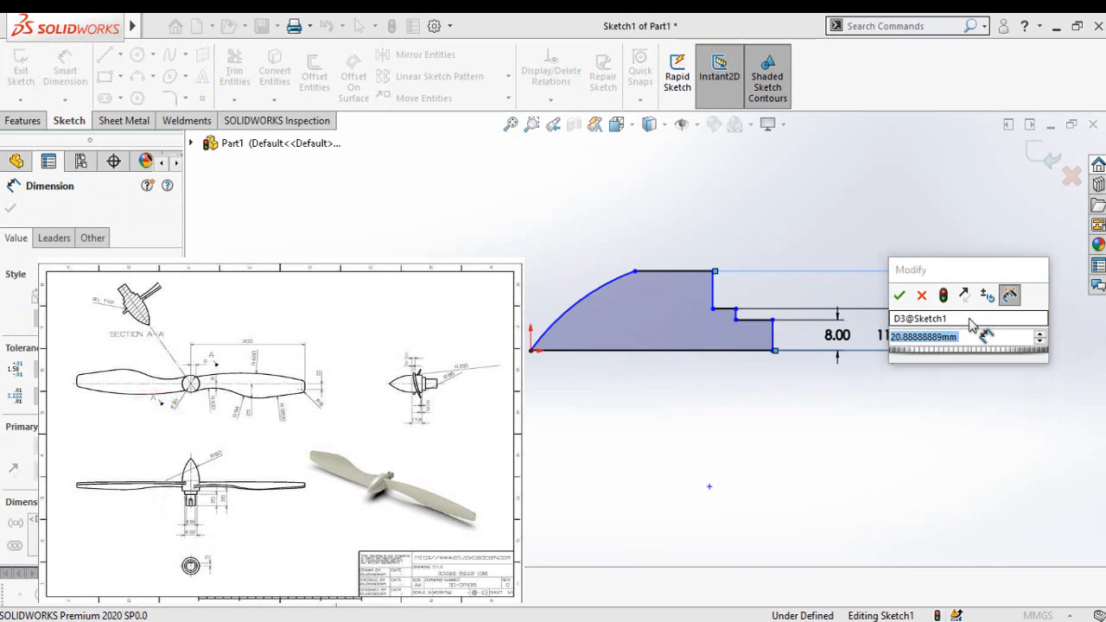
pyautogui.write('5')
pyautogui.press('Return')
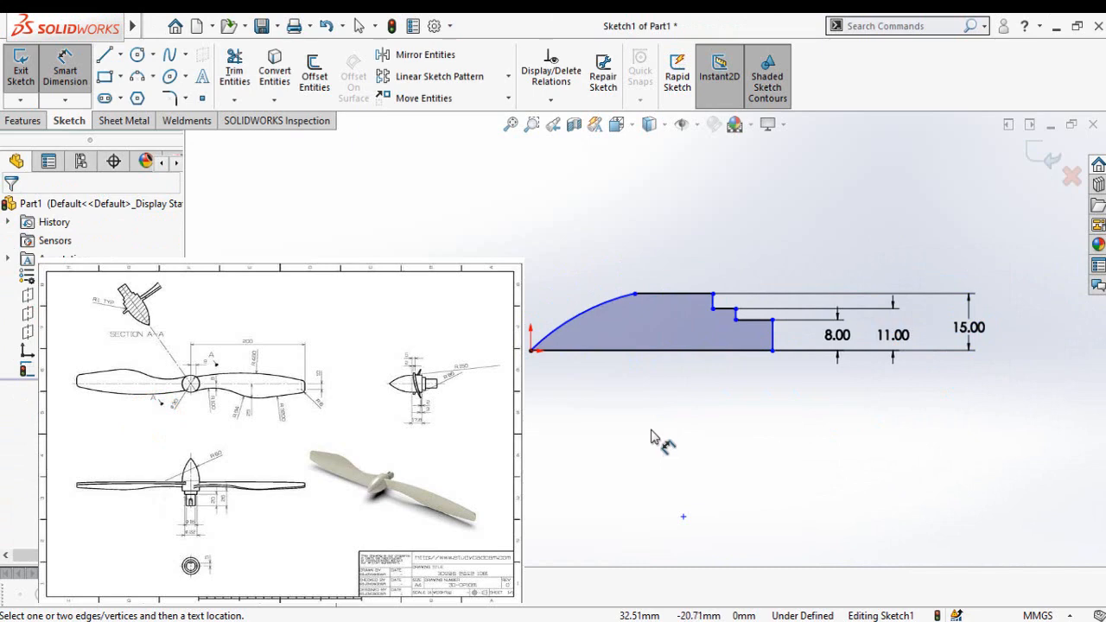
# Step: Dimension the lowest step's horizontal line and set its length to 20 mm
pyautogui.click(753, 320)
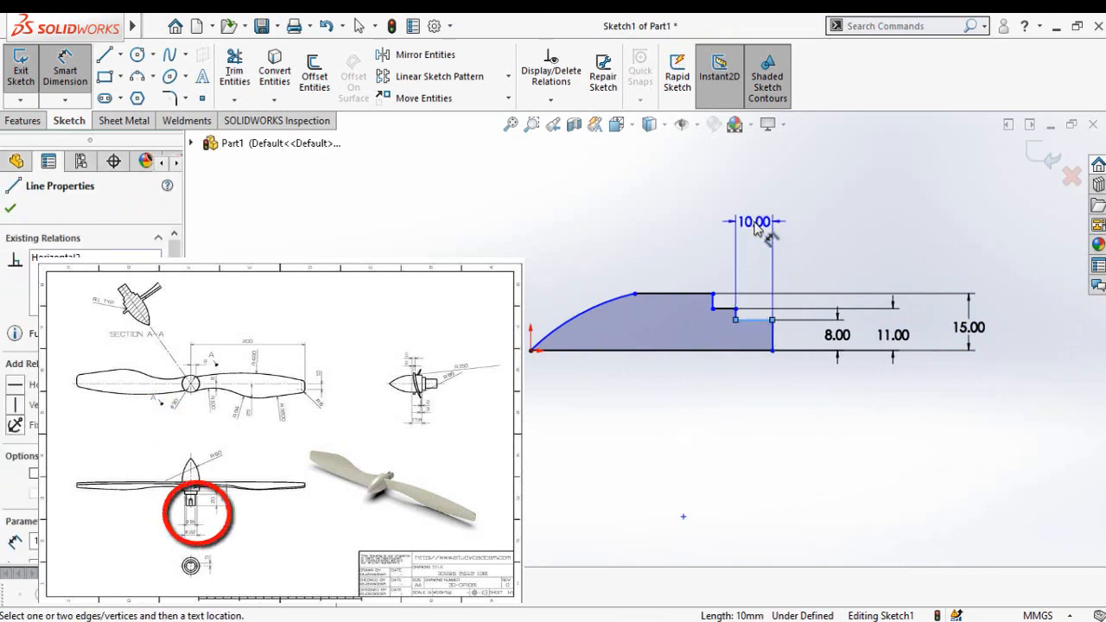
pyautogui.click(753, 222)
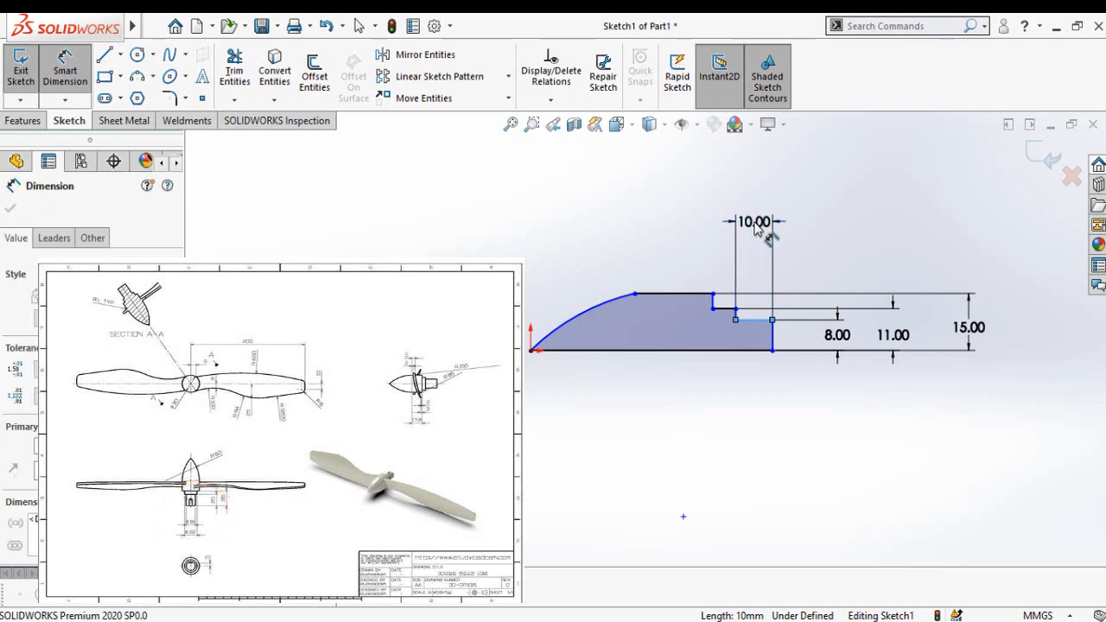
pyautogui.write('20')
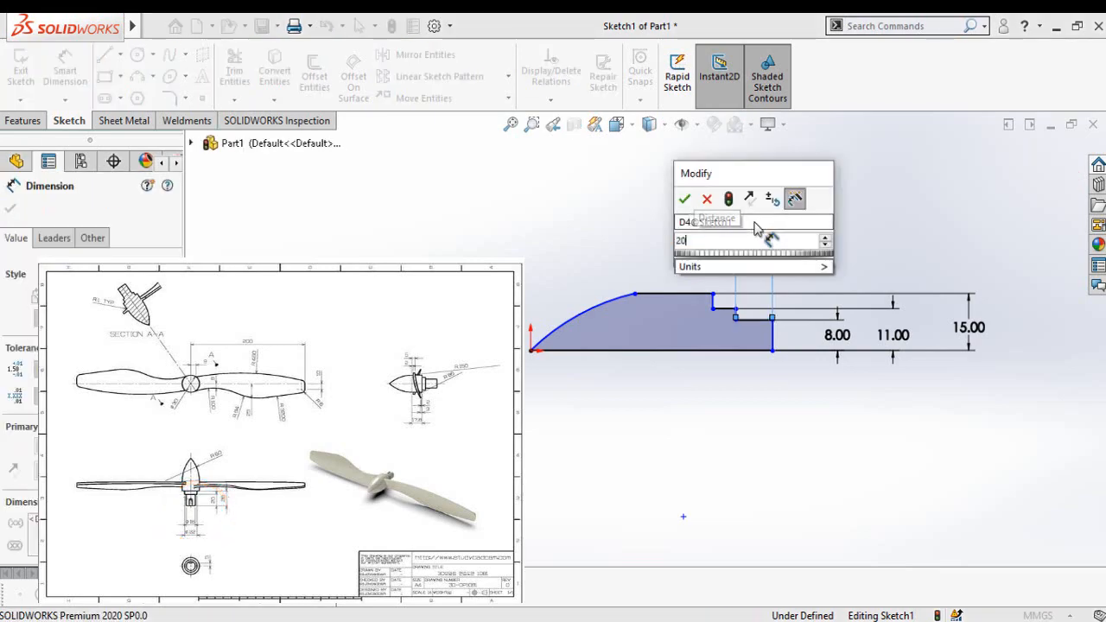
pyautogui.press('Return')
# Step: Dimension the distance from the profile's vertical end line to the vertical line below the top edge and set it to 26 mm
pyautogui.click(773, 356)
pyautogui.click(703, 299)
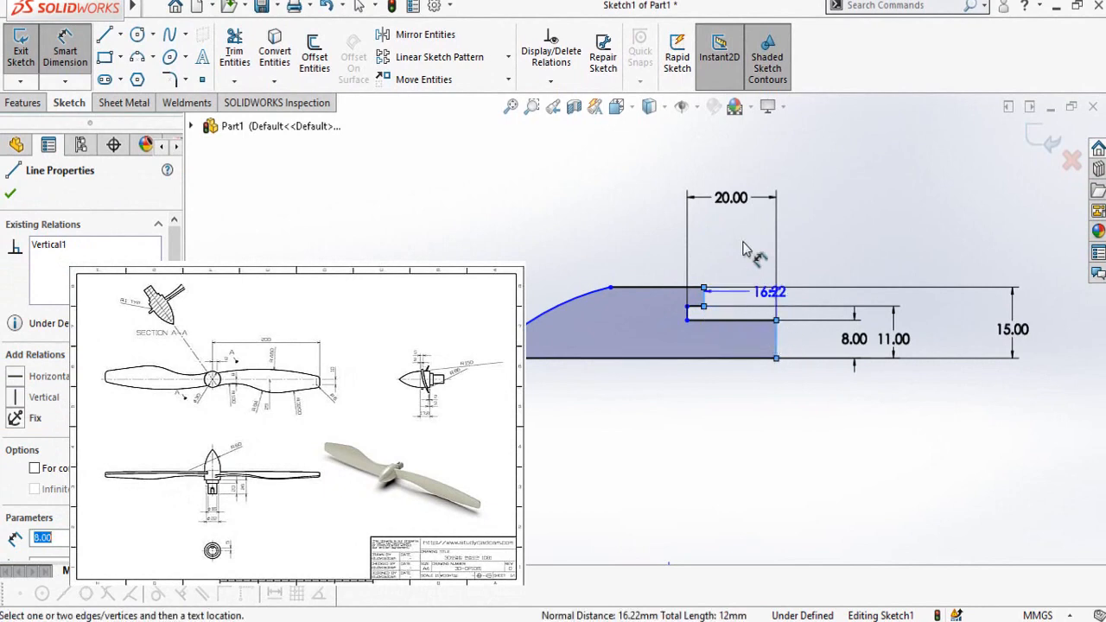
pyautogui.click(740, 168)
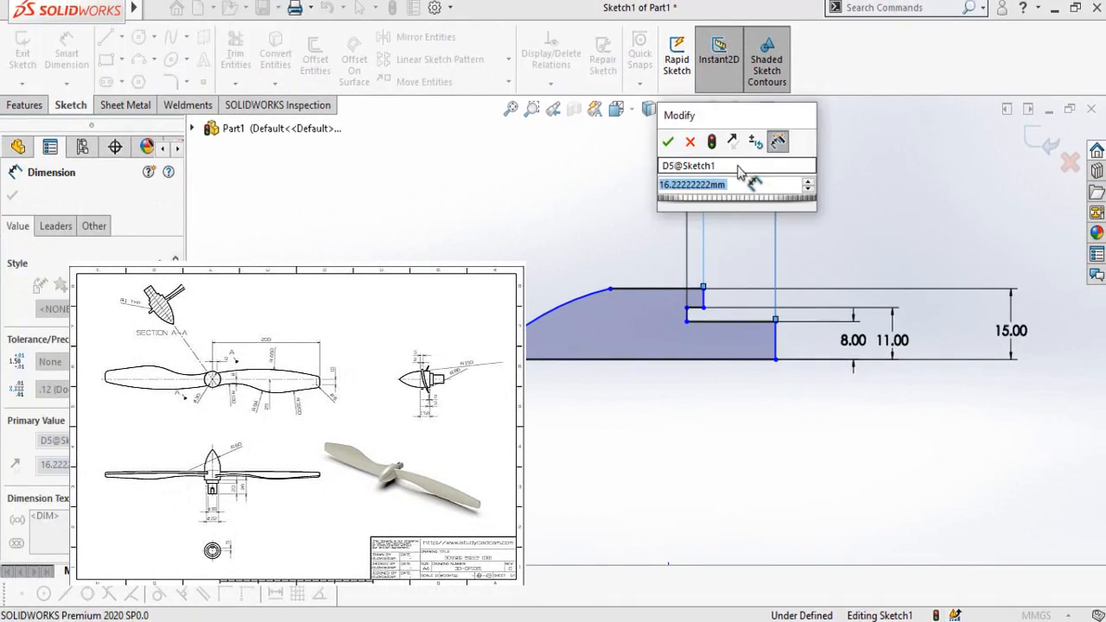
pyautogui.write('26')
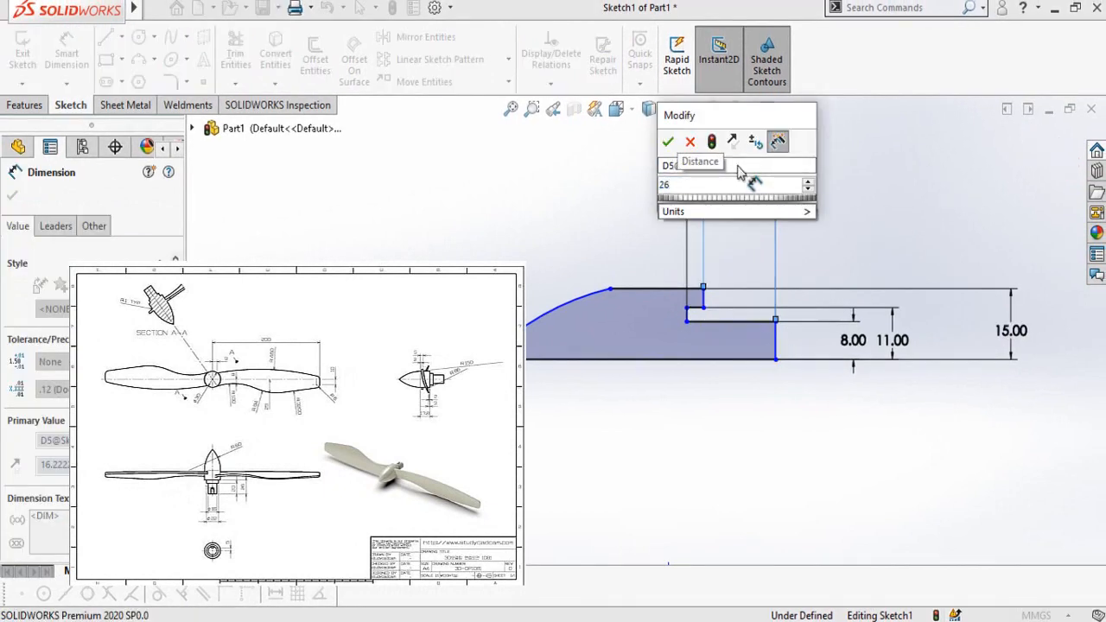
pyautogui.press('Return')
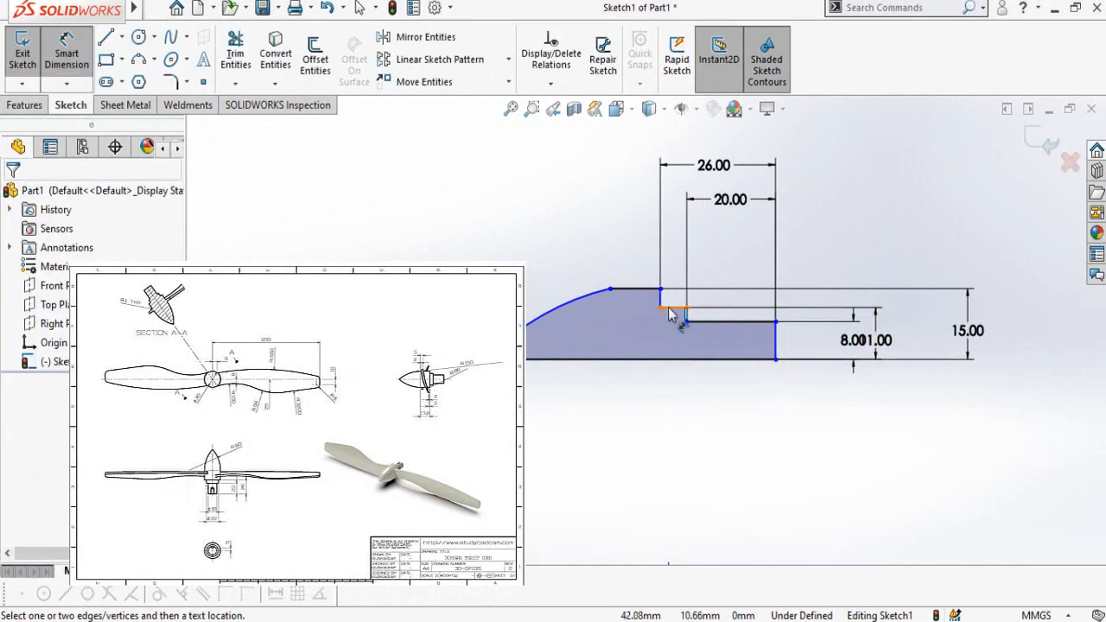
# Step: Dimension the horizontal distance from the upper step's vertical line to the arc's upper endpoint and set it to 17.8 mm
pyautogui.click(661, 302)
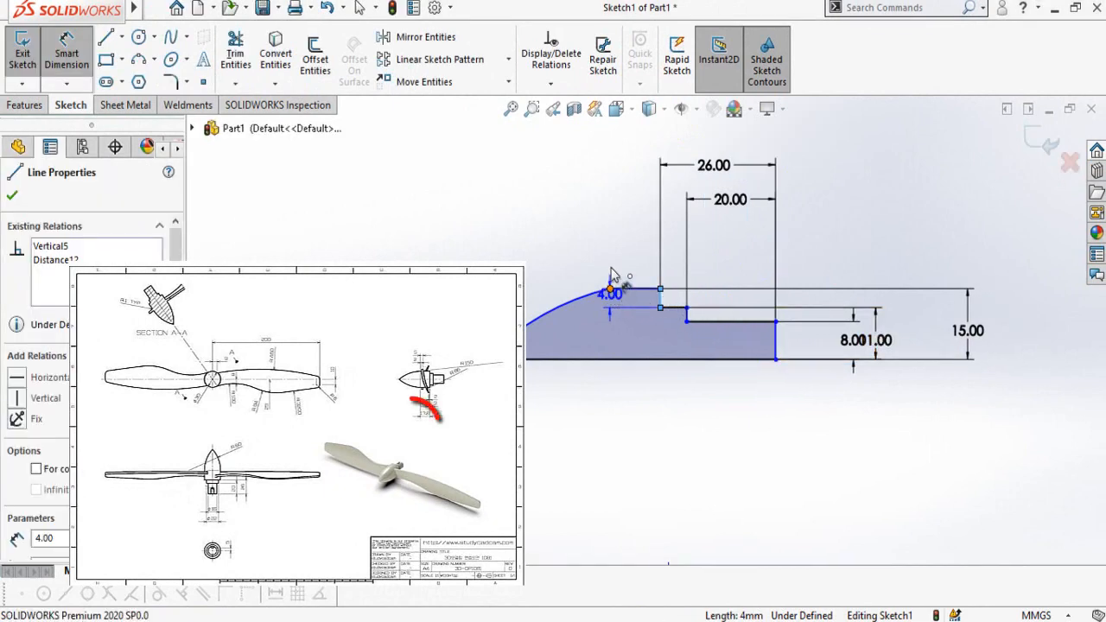
pyautogui.click(610, 289)
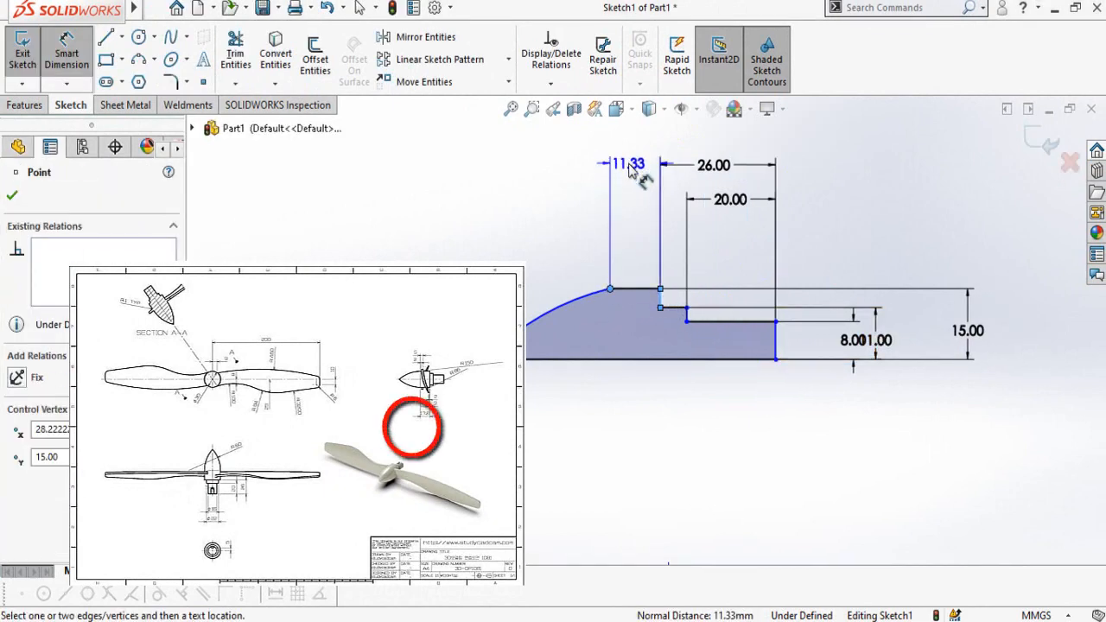
pyautogui.click(631, 170)
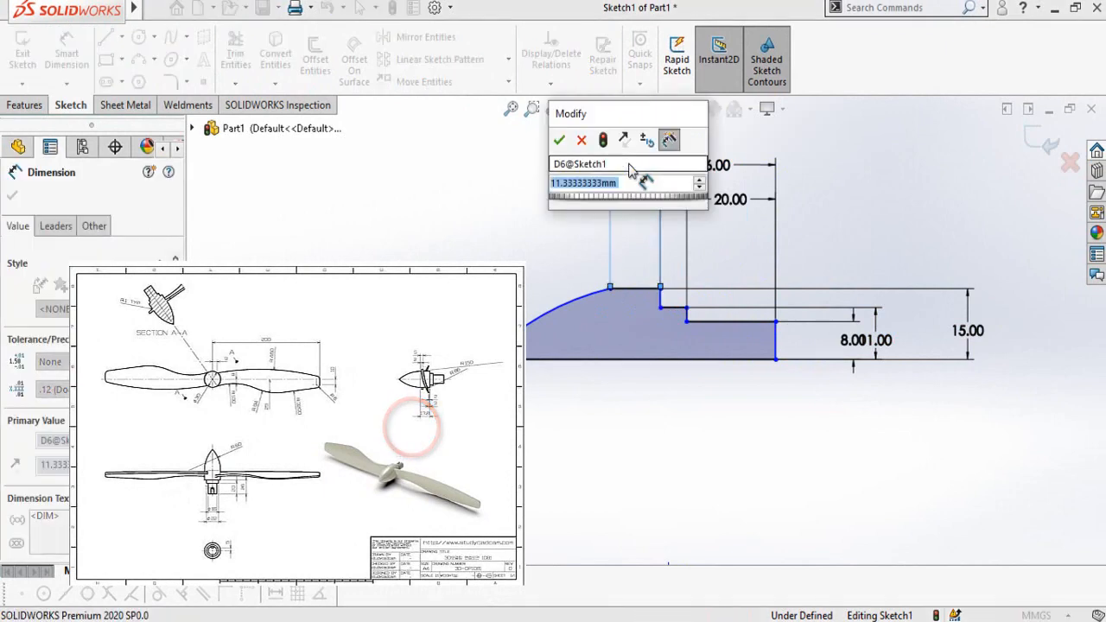
pyautogui.write('17.8')
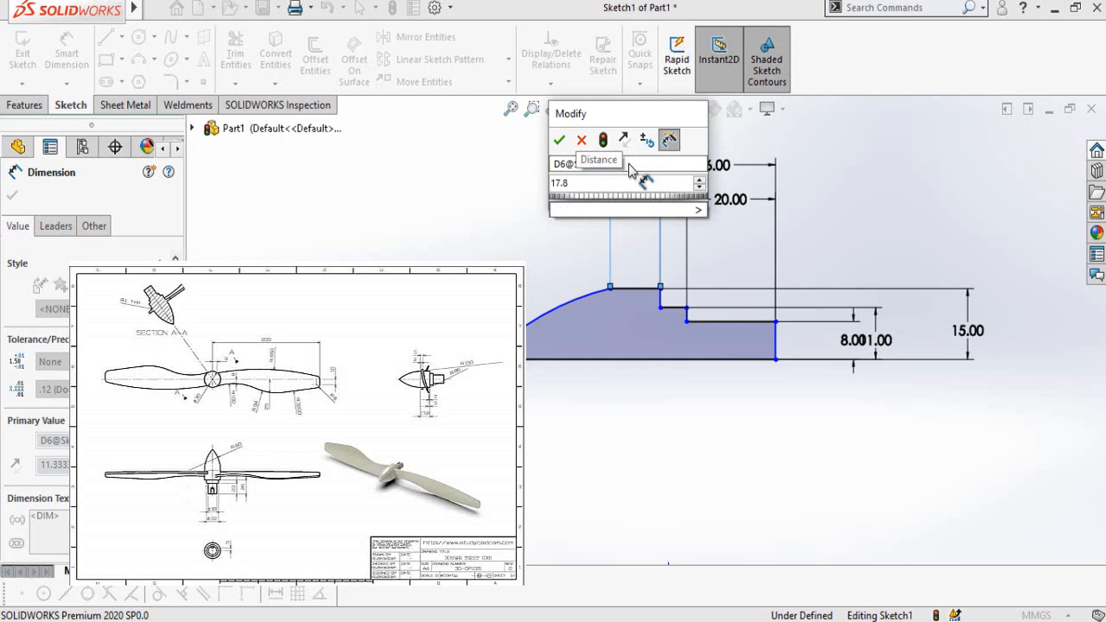
pyautogui.press('Return')
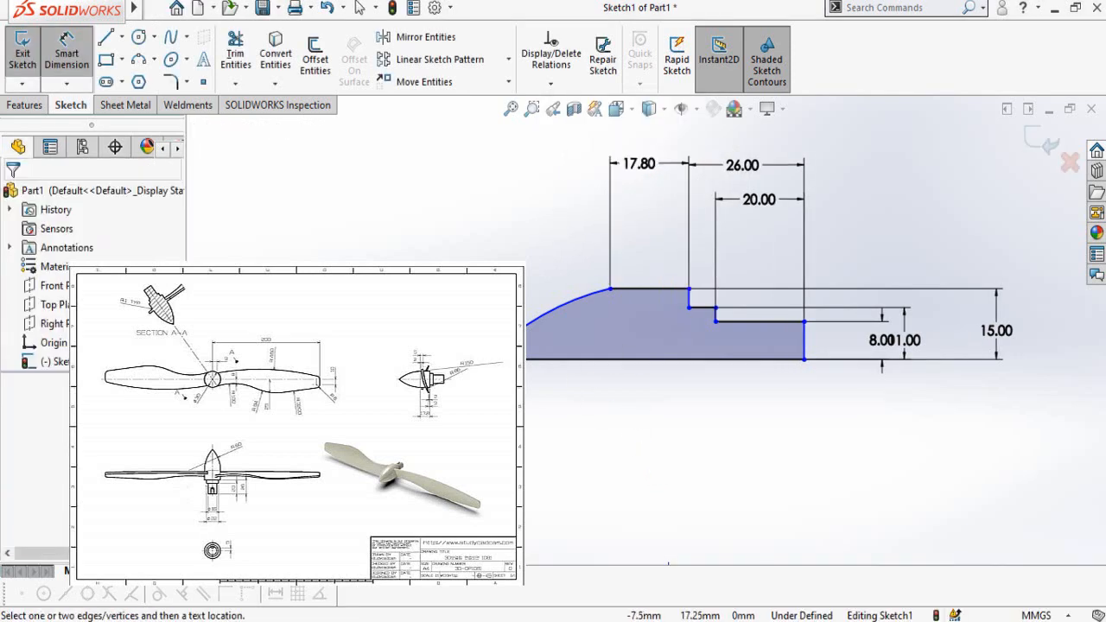
pyautogui.press('Escape')
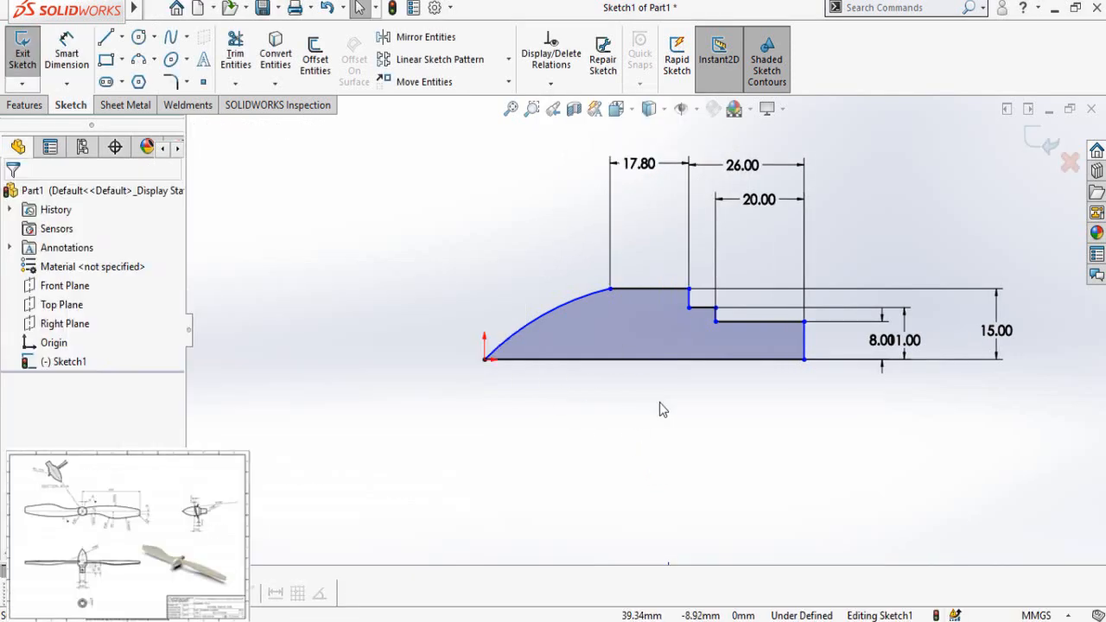
# Step: Make the nose arc tangent to the profile's top horizontal line
pyautogui.click(629, 299)
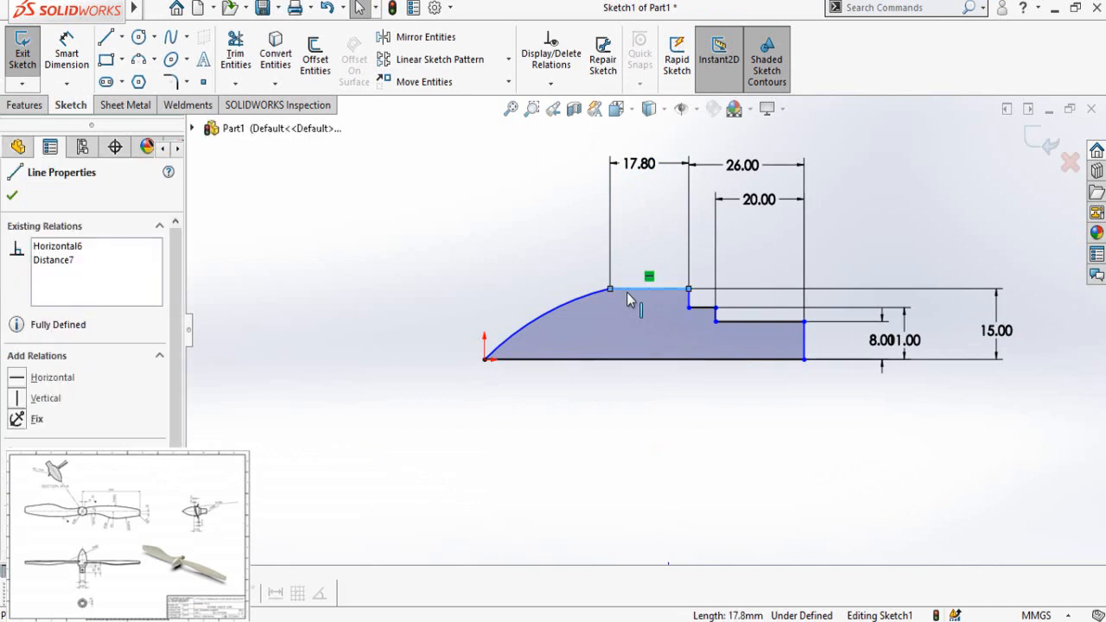
pyautogui.keyDown('ctrl'); pyautogui.click(583, 298); pyautogui.keyUp('ctrl')
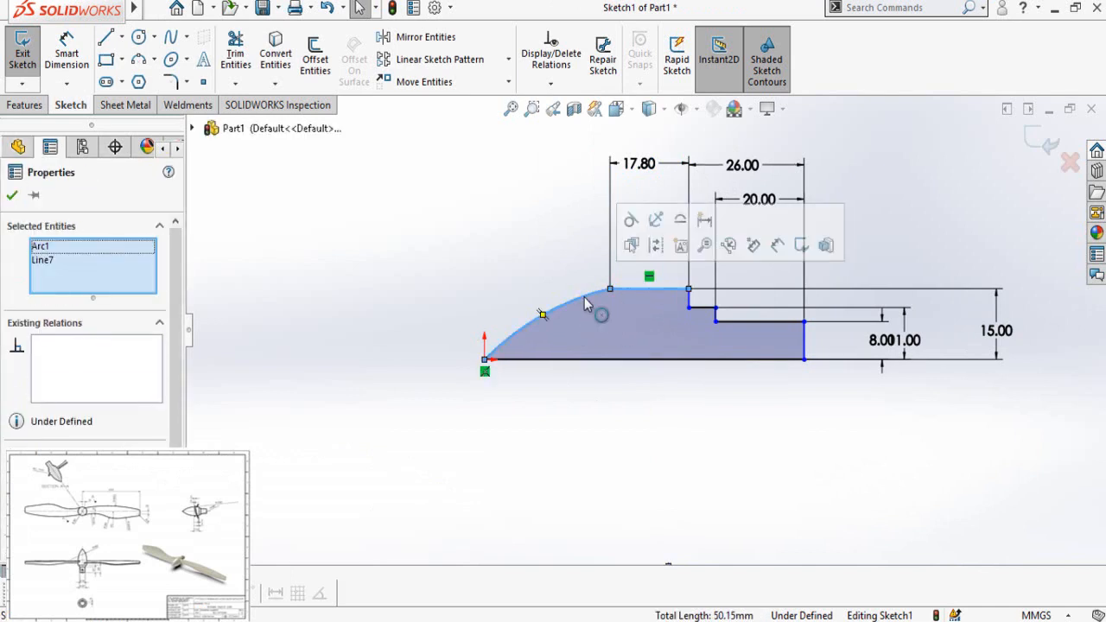
pyautogui.click(632, 223)
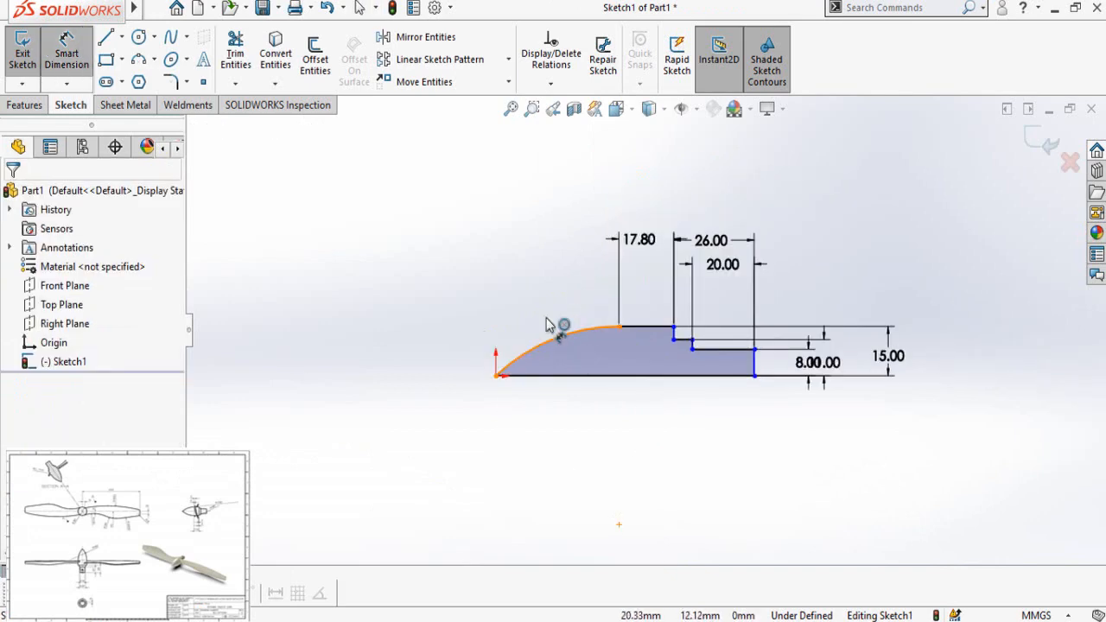
# Step: Dimension the nose arc and set its radius to 60 mm
pyautogui.click(553, 328)
pyautogui.click(461, 250)
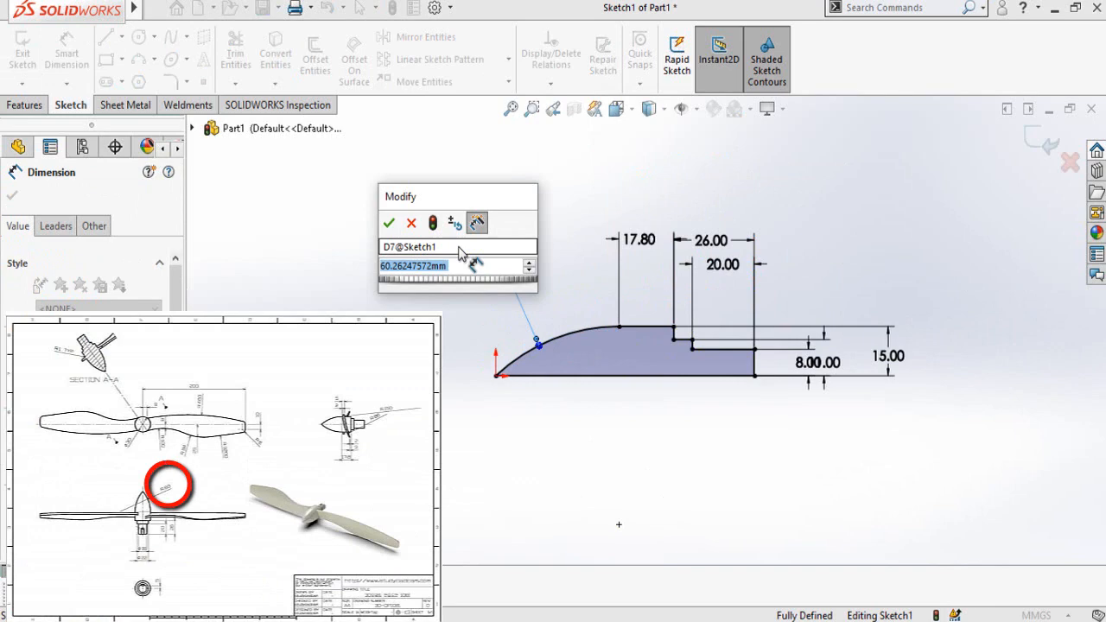
pyautogui.write('60')
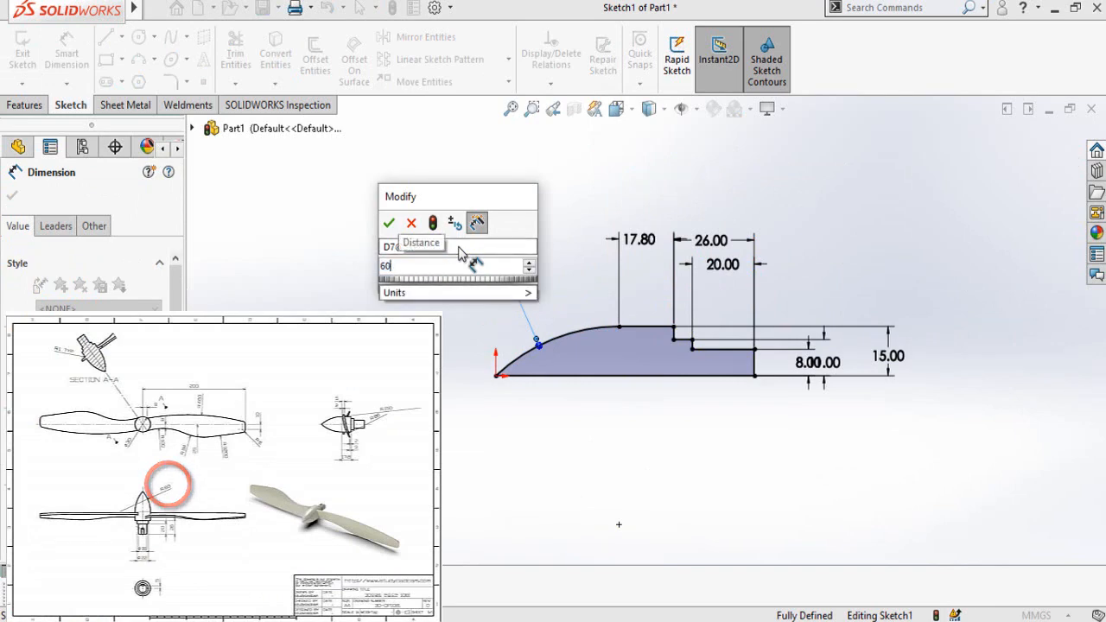
pyautogui.press('Return')
pyautogui.click(552, 466)
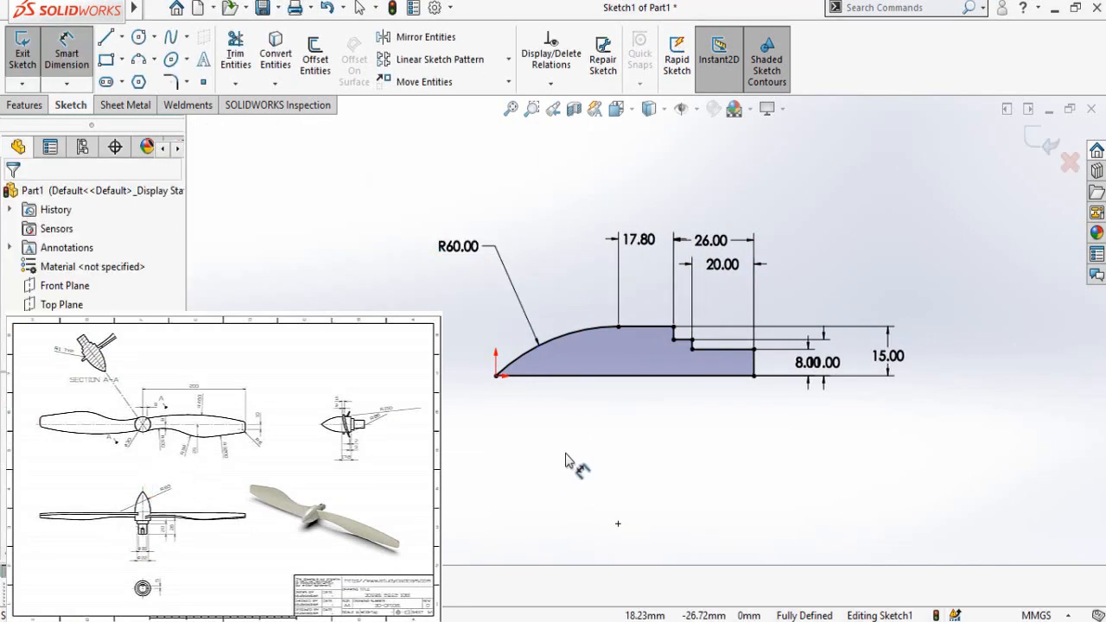
# Step: Revolve the hub profile 360 degrees about its long horizontal baseline
pyautogui.scroll(-1, 780, 344)
pyautogui.scroll(-1, 780, 349)
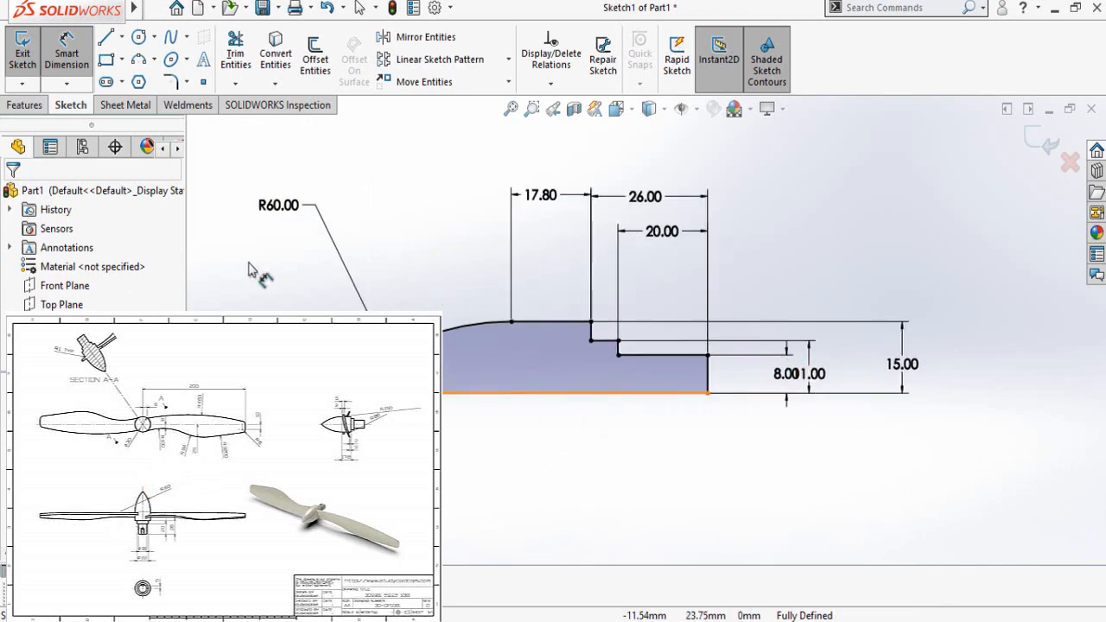
pyautogui.click(26, 107)
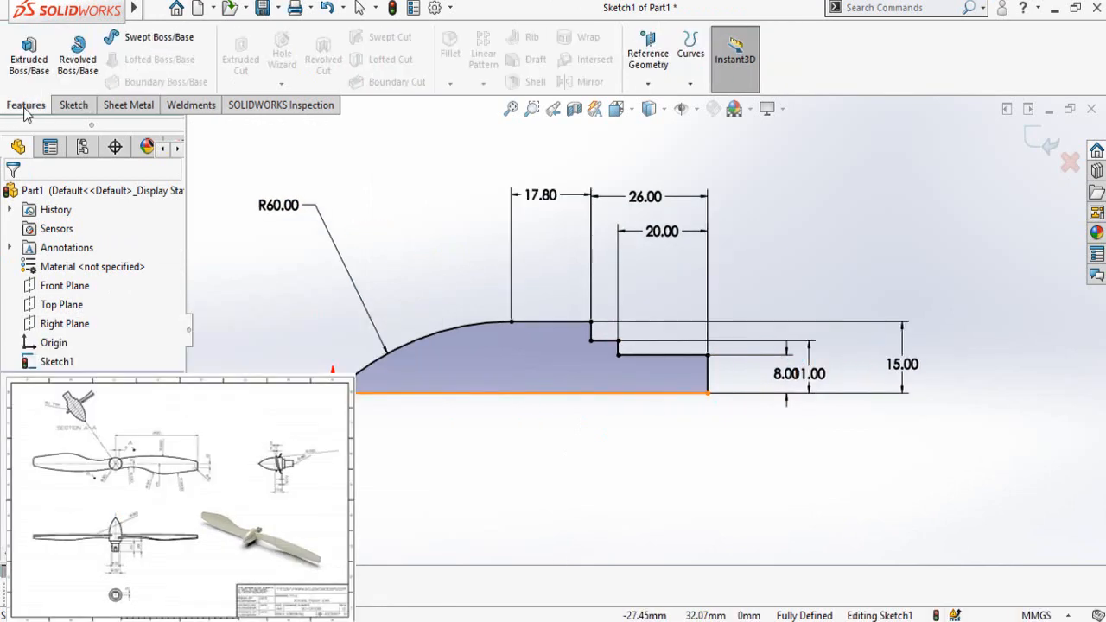
pyautogui.click(78, 61)
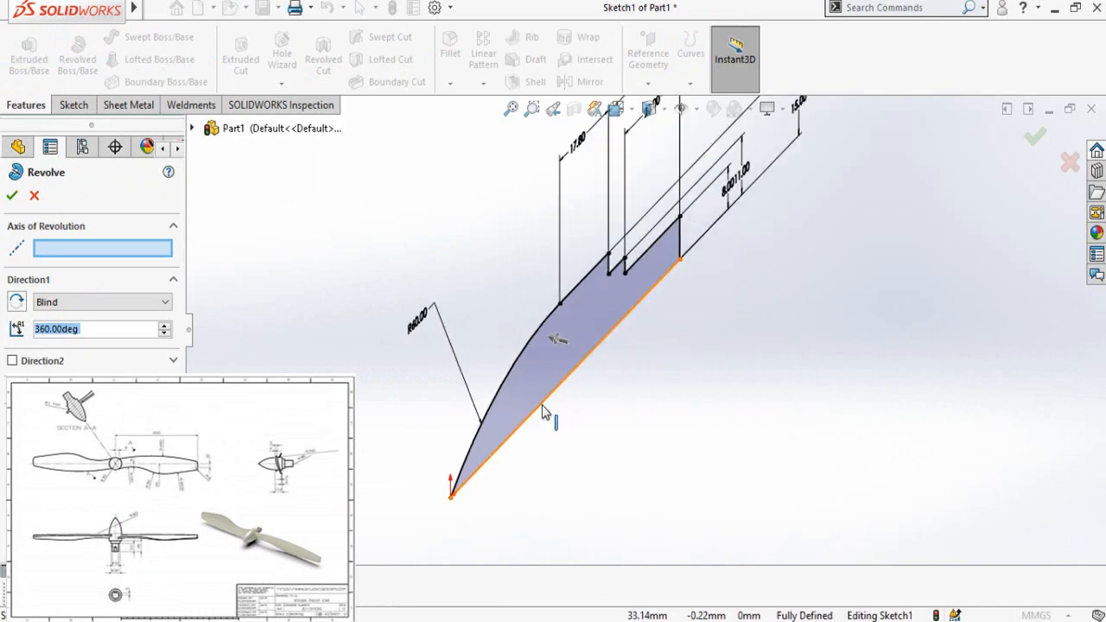
pyautogui.click(543, 412)
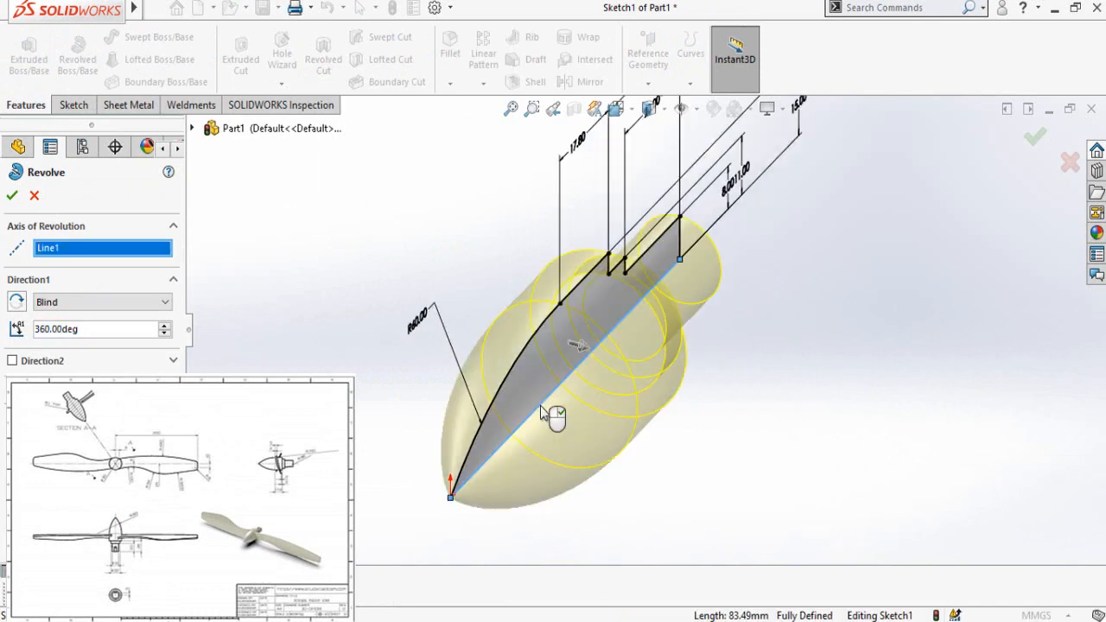
pyautogui.click(12, 198)
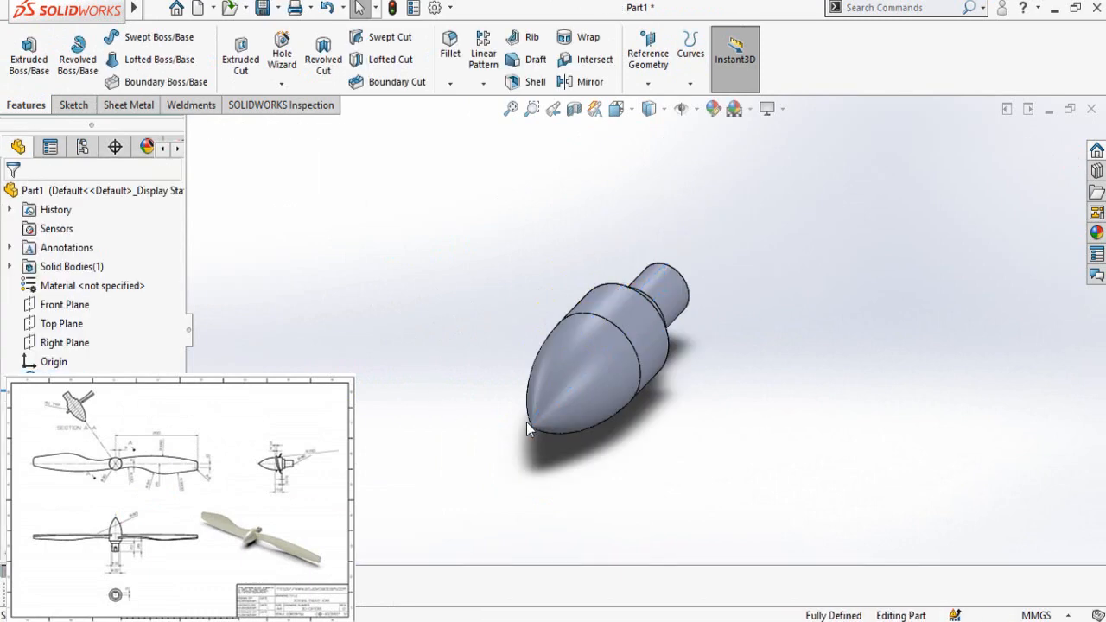
# Step: Start a new sketch on the Right Plane through the revolved hub
pyautogui.moveTo(526, 422); pyautogui.dragTo(446, 338, button='middle')
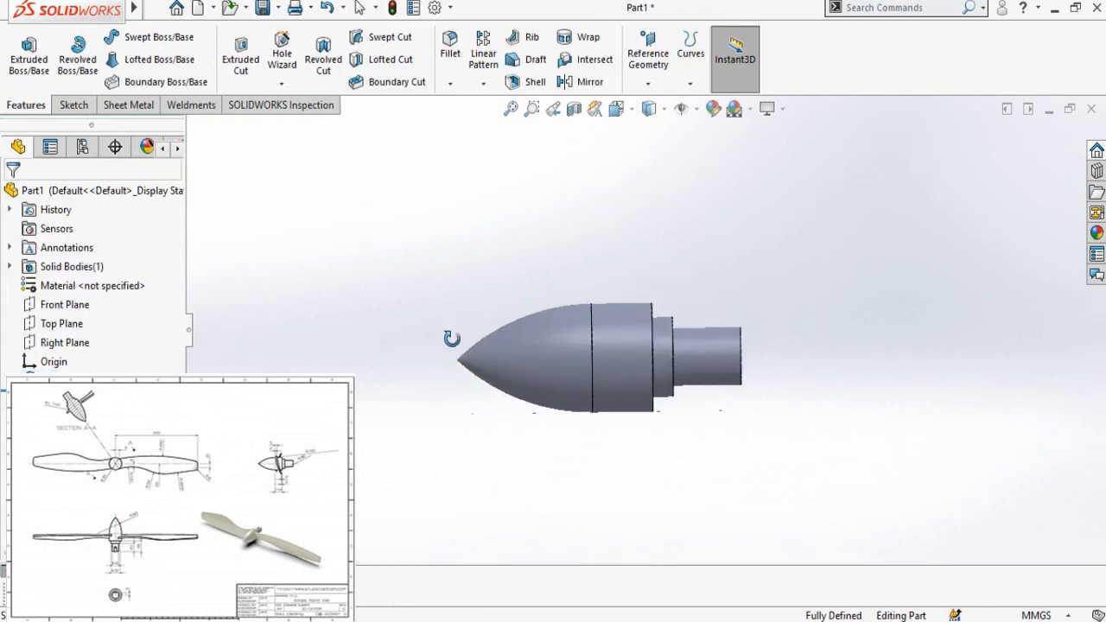
pyautogui.click(65, 342)
pyautogui.moveTo(380, 368); pyautogui.dragTo(397, 427, button='middle')
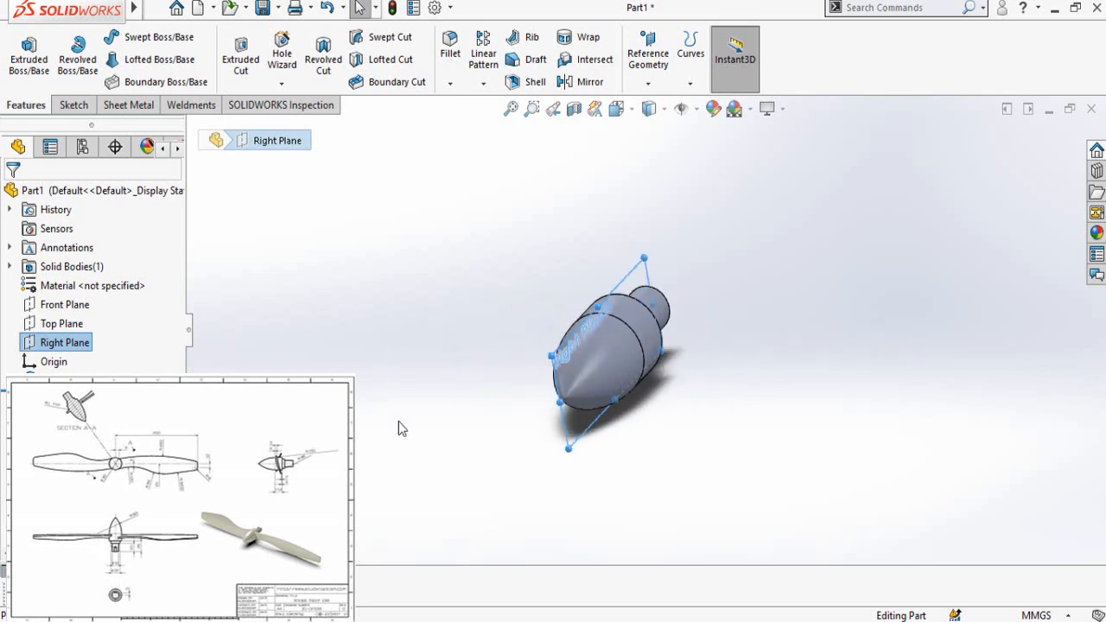
pyautogui.click(397, 427)
pyautogui.click(65, 342)
pyautogui.click(69, 316)
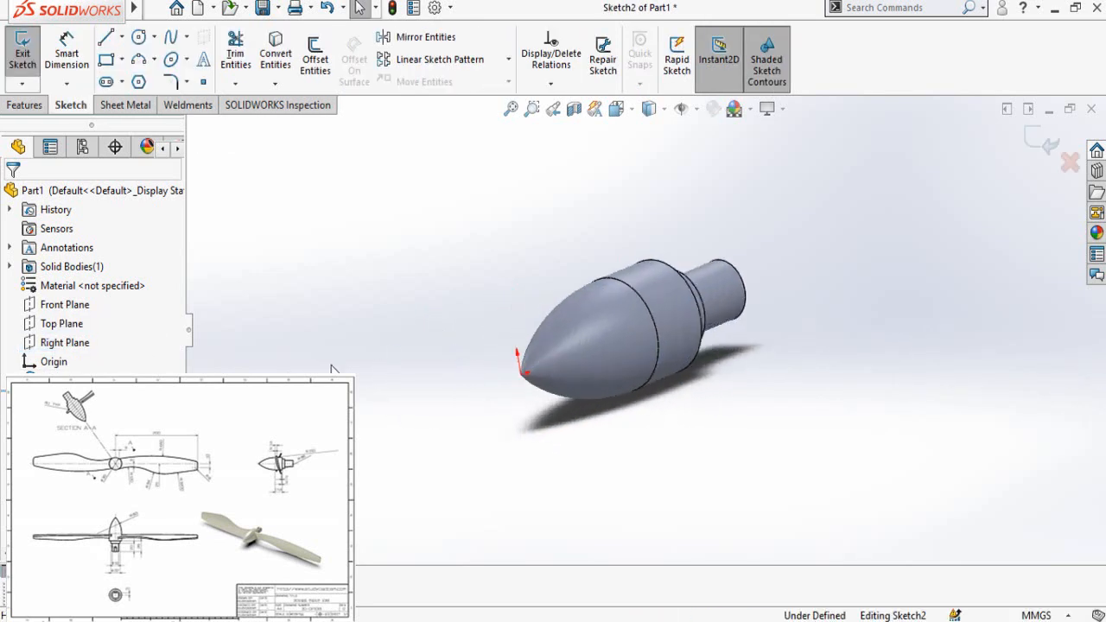
# Step: Sketch two short horizontal lines, one above the hub and one below it, the lower one offset slightly toward the shaft
pyautogui.scroll(4, 743, 362)
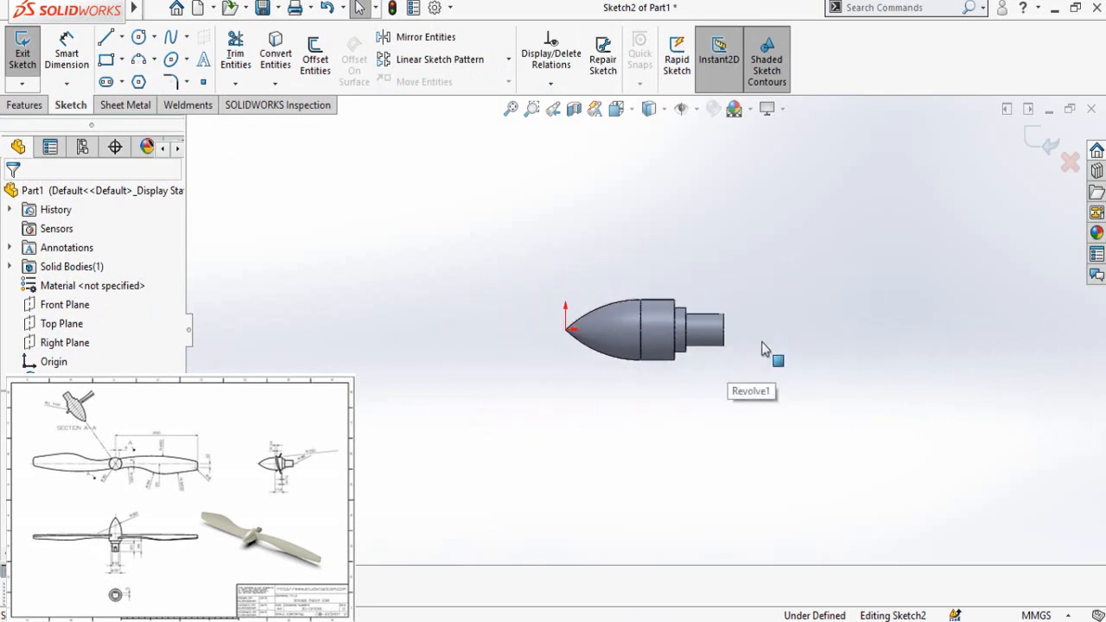
pyautogui.scroll(-3, 662, 296)
pyautogui.scroll(4, 712, 285)
pyautogui.scroll(-2, 713, 279)
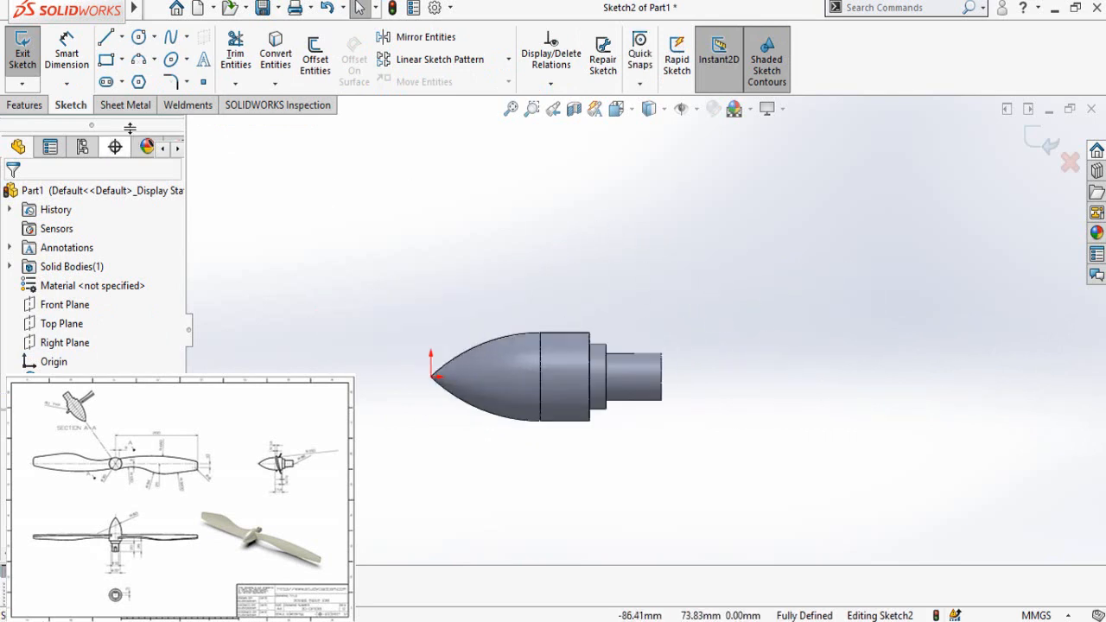
pyautogui.click(122, 37)
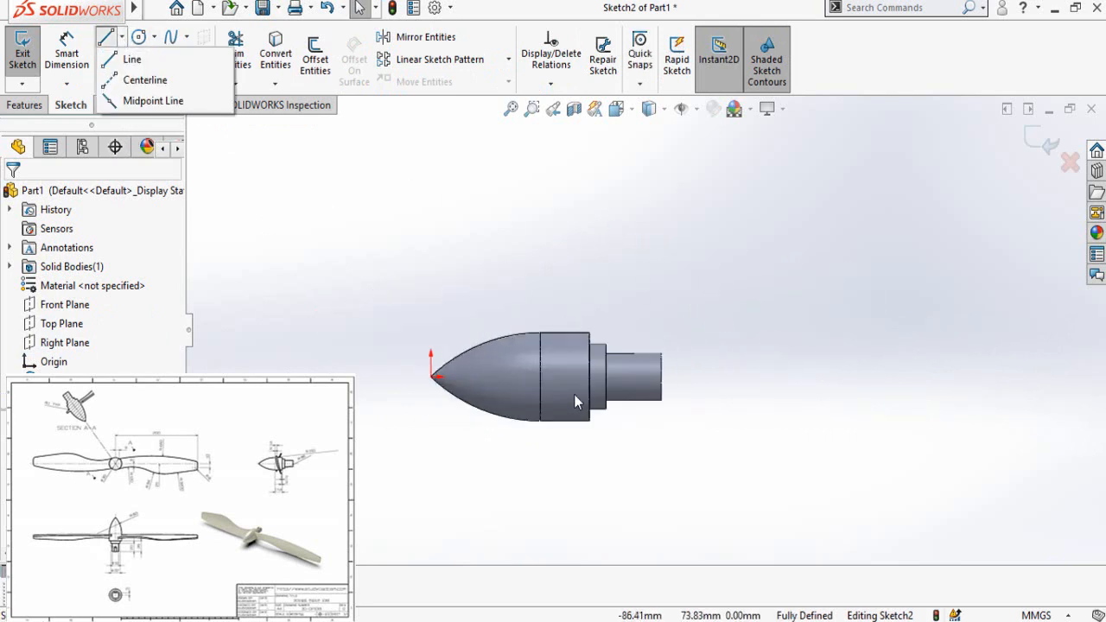
pyautogui.click(133, 59)
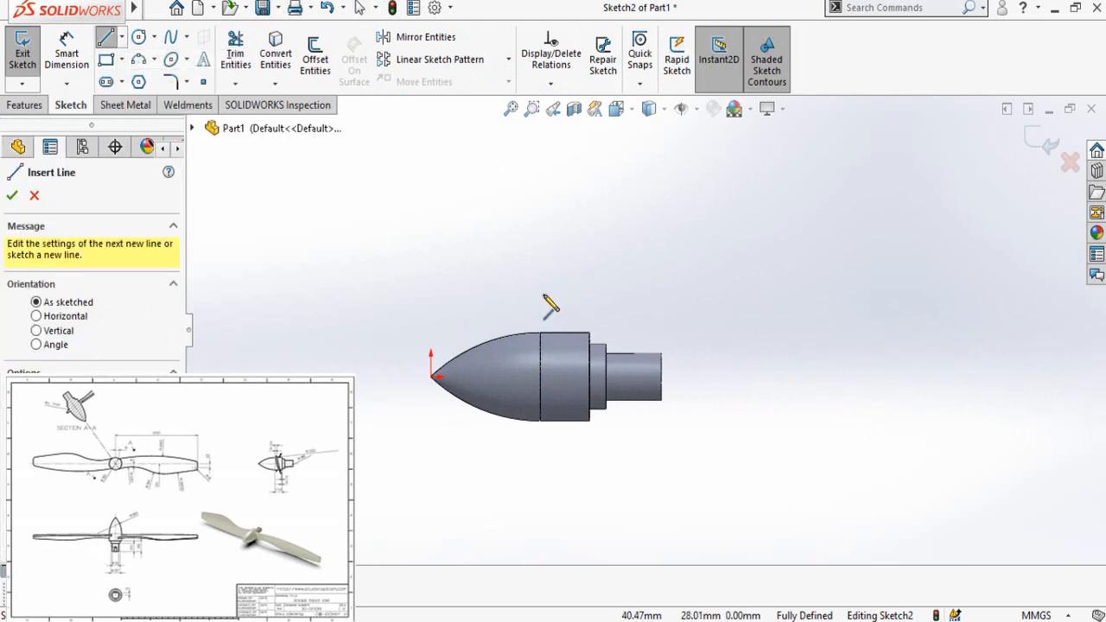
pyautogui.moveTo(544, 297); pyautogui.dragTo(566, 294)
pyautogui.moveTo(564, 476); pyautogui.dragTo(589, 476)
pyautogui.press('Escape')
pyautogui.press('Escape')
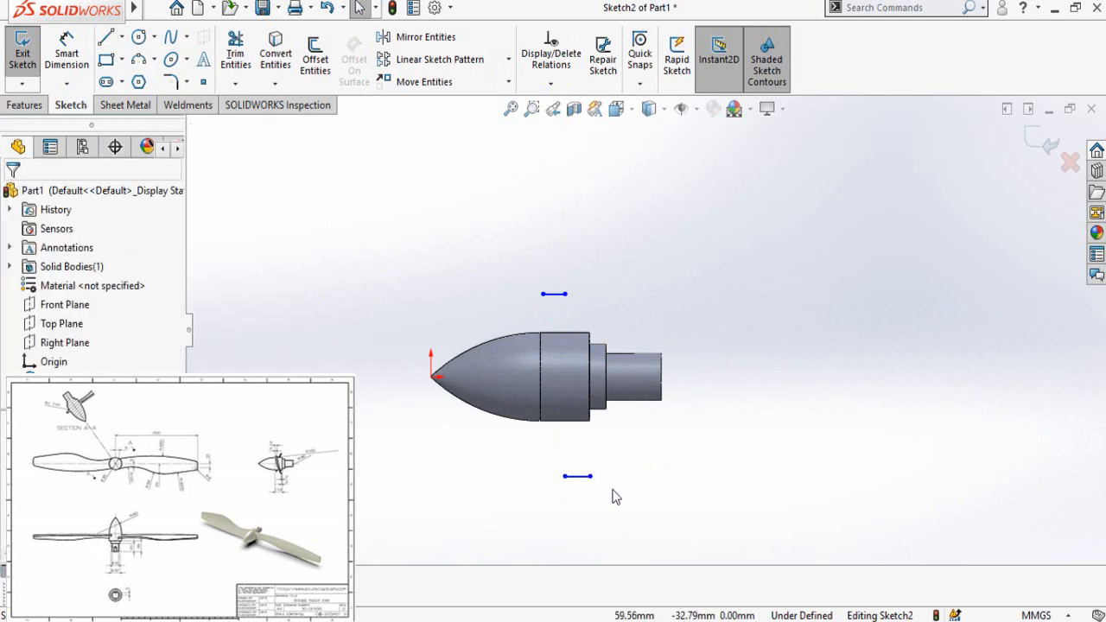
# Step: Draw a shallow three-point arc across the hub joining the nose-side ends of the two short lines
pyautogui.click(138, 59)
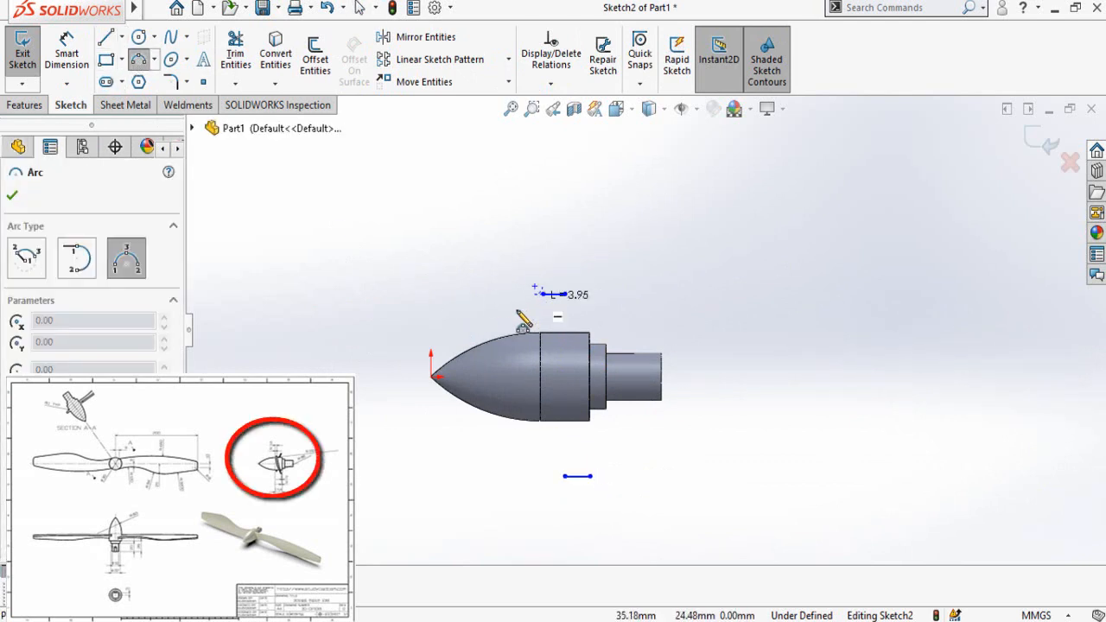
pyautogui.press('Escape')
pyautogui.press('Return')
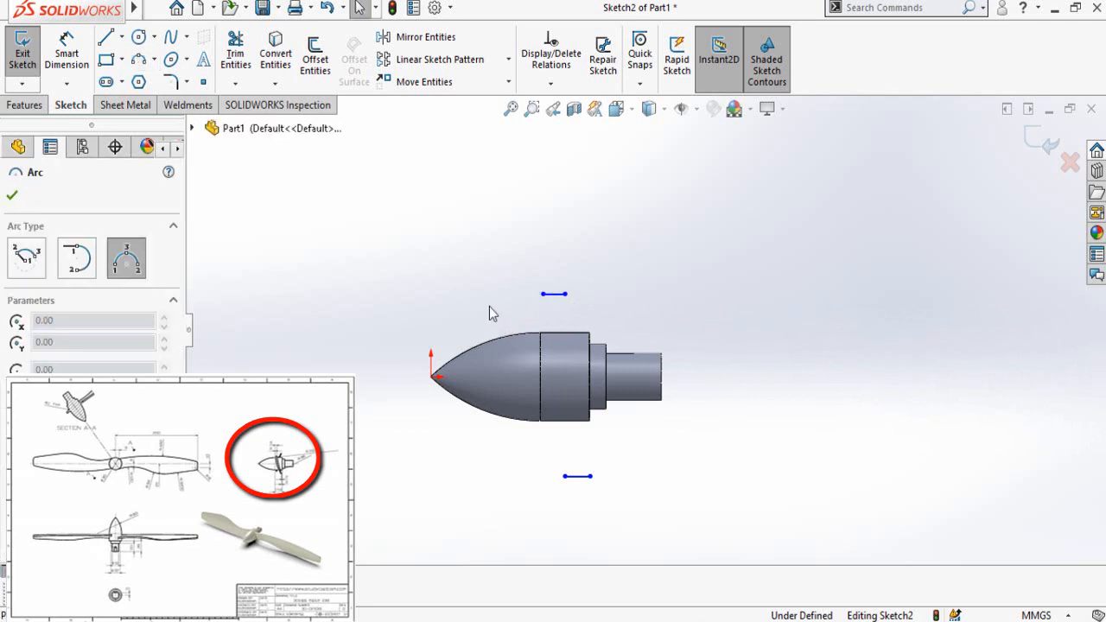
pyautogui.click(554, 293)
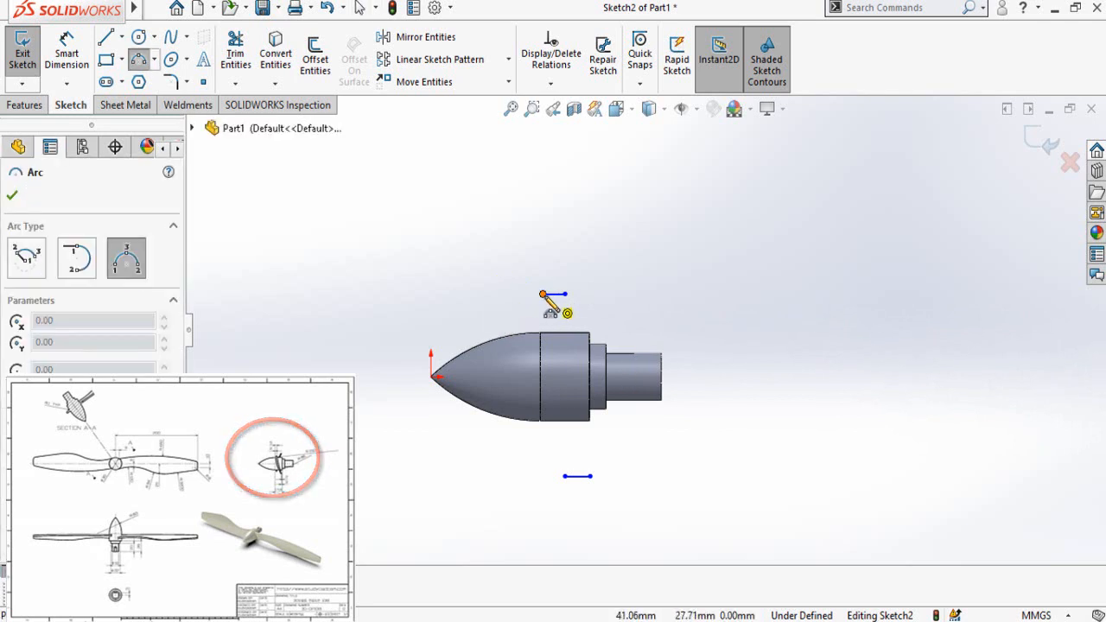
pyautogui.click(564, 475)
pyautogui.click(545, 386)
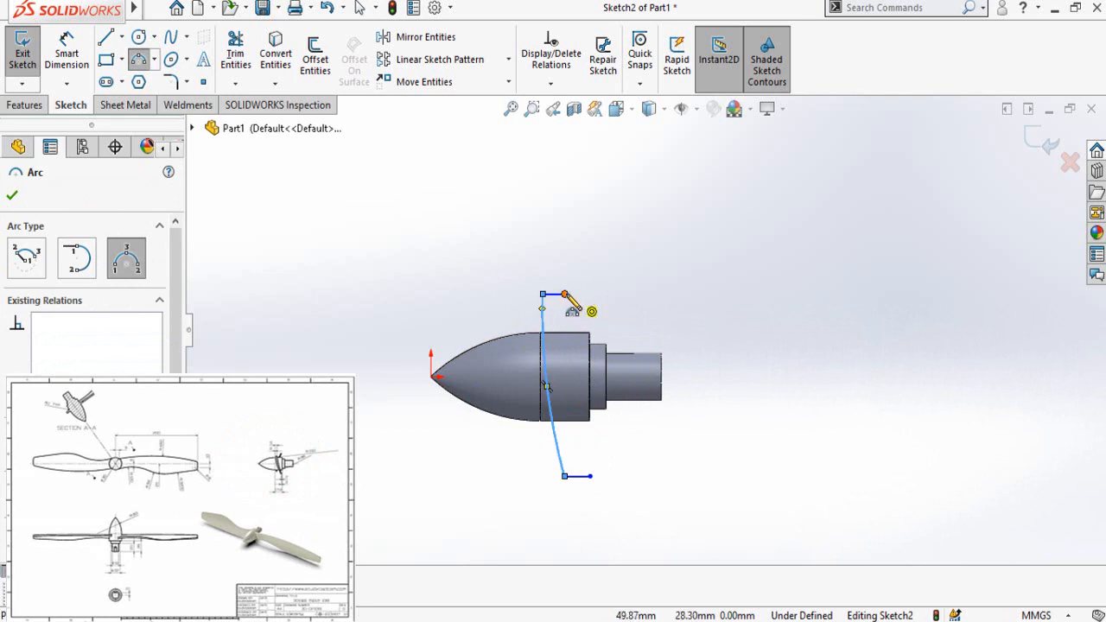
# Step: Close the outline with a three-point arc of about 336 mm radius joining the shaft-side ends of the two short lines
pyautogui.click(565, 295)
pyautogui.click(590, 475)
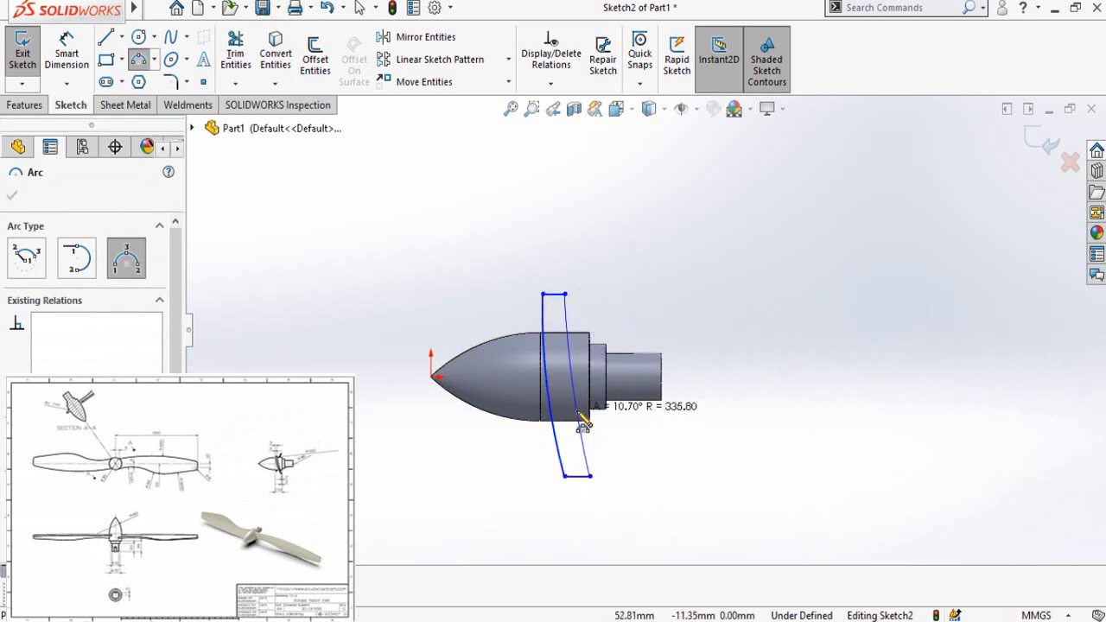
pyautogui.click(577, 412)
pyautogui.moveTo(658, 471); pyautogui.dragTo(630, 334, button='right')
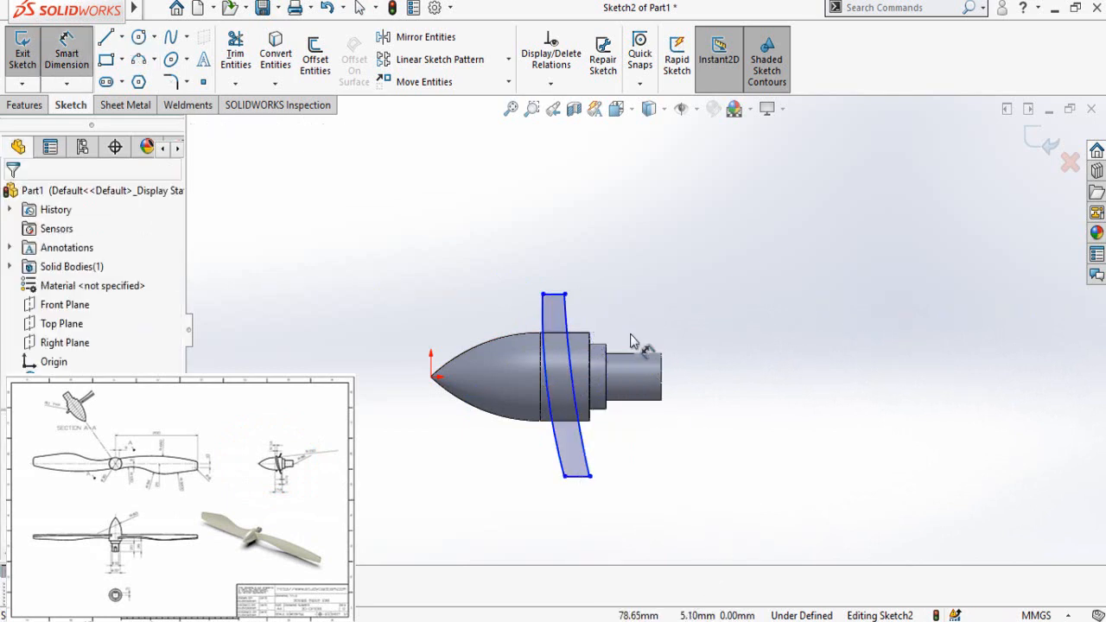
# Step: Dimension the shaft-side arc's radius as 150 mm and the nose-side arc's radius as 86 mm
pyautogui.click(574, 386)
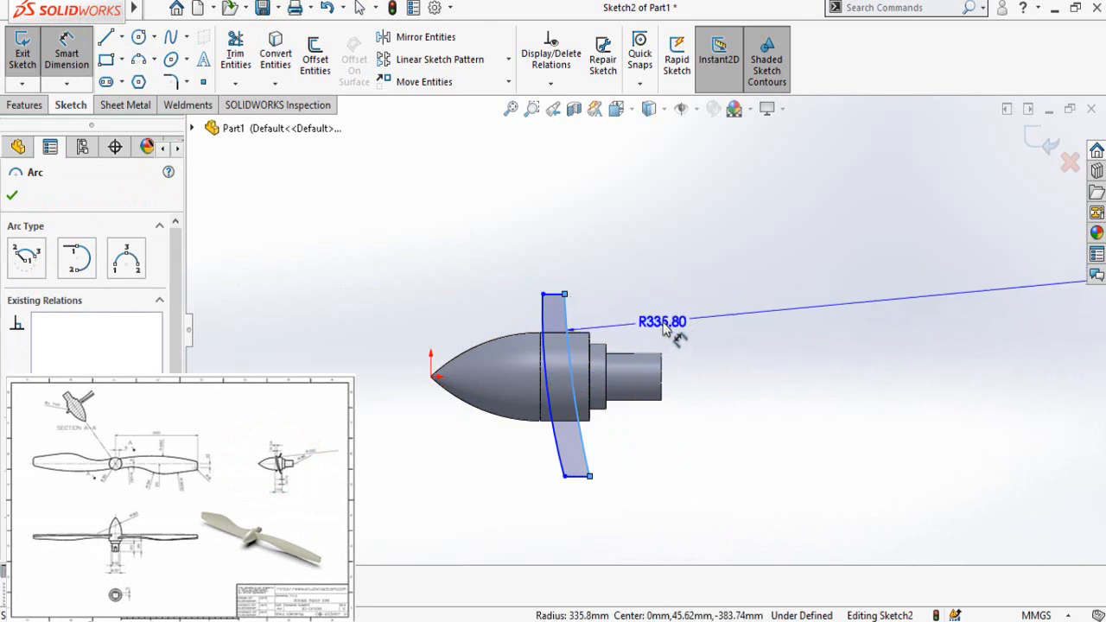
pyautogui.click(665, 328)
pyautogui.click(665, 328)
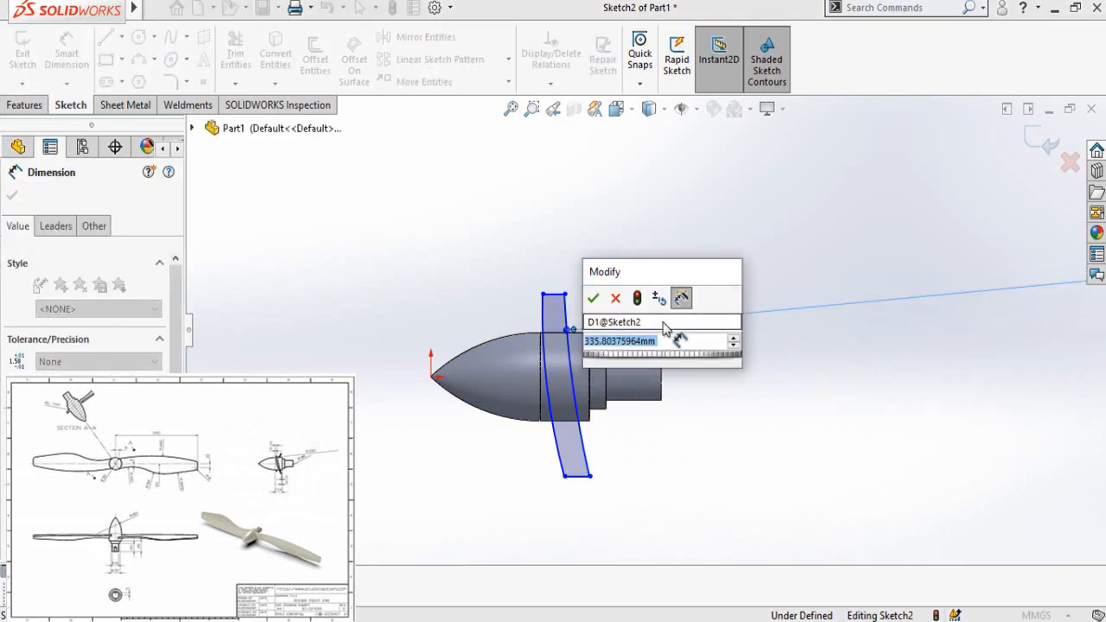
pyautogui.write('150')
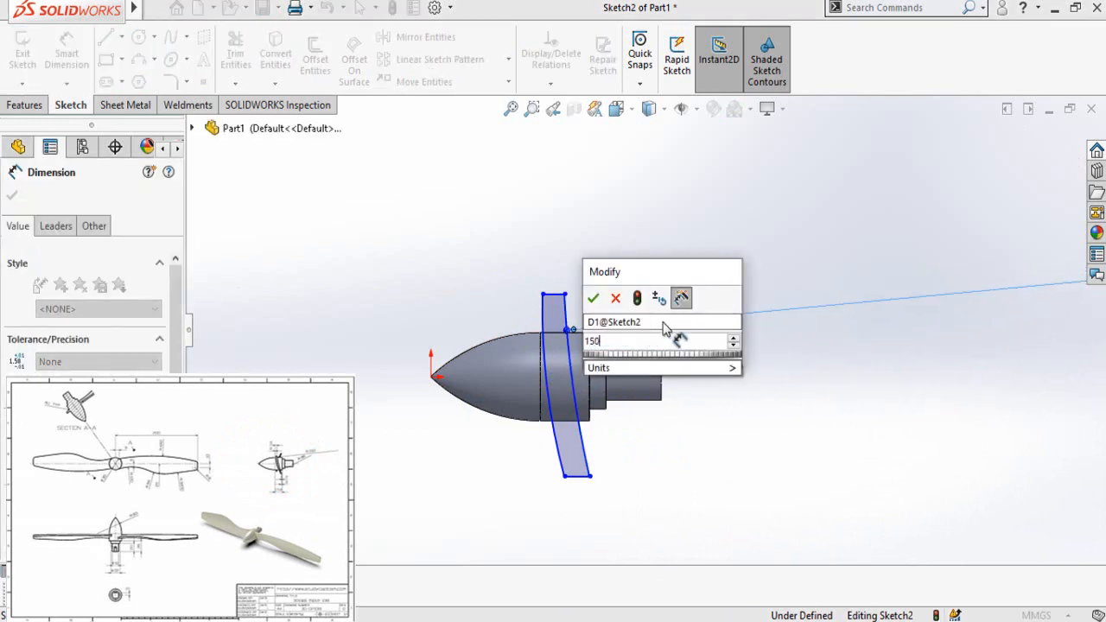
pyautogui.press('Return')
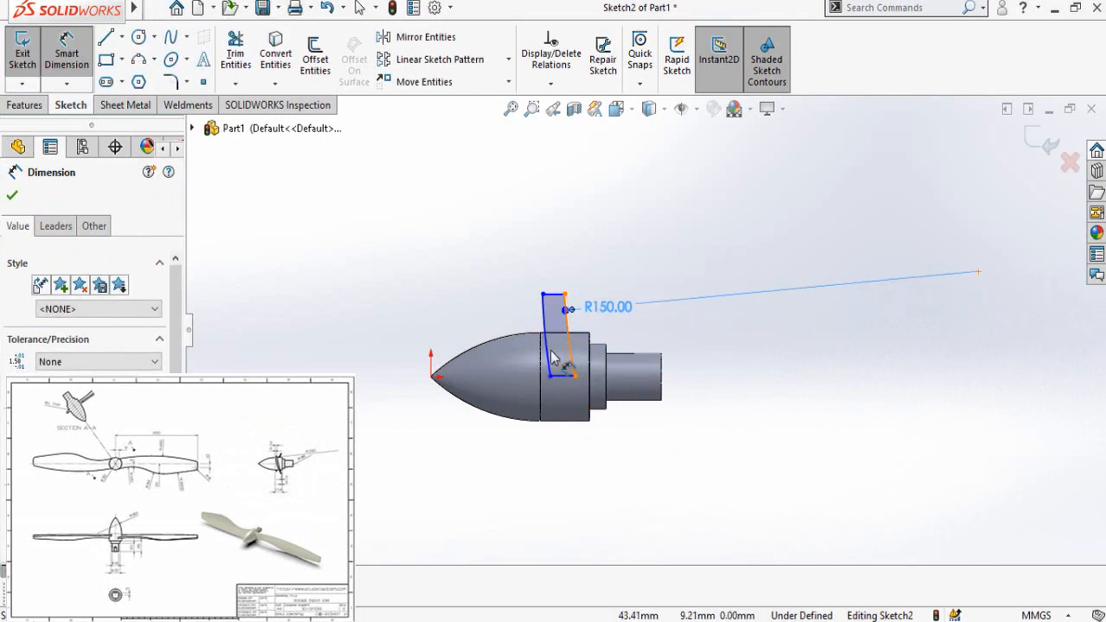
pyautogui.click(734, 330)
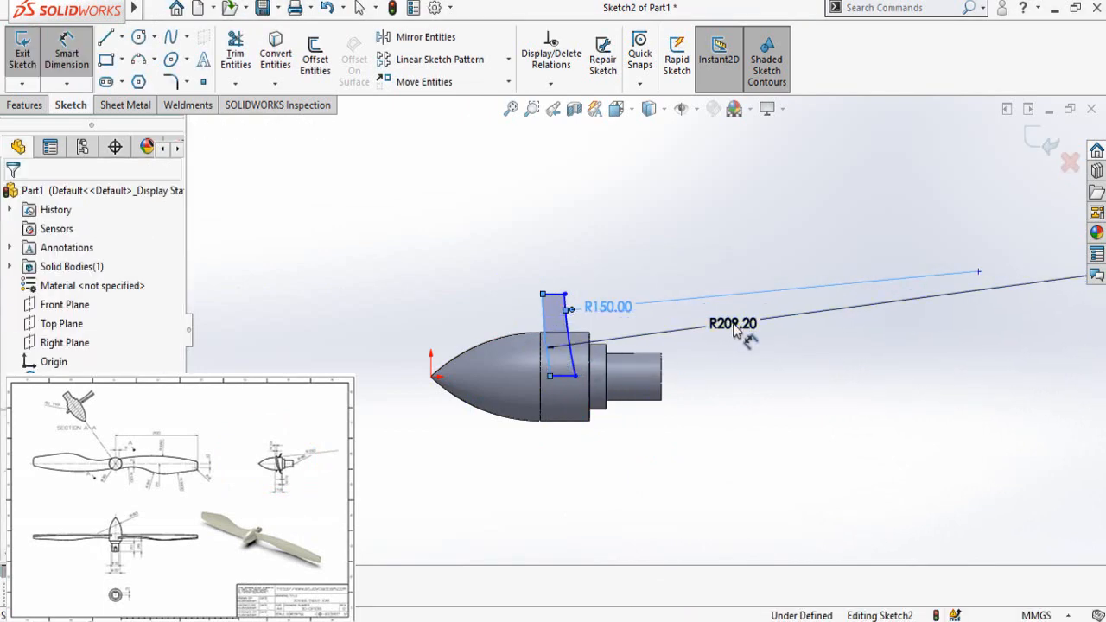
pyautogui.write('86')
pyautogui.press('Return')
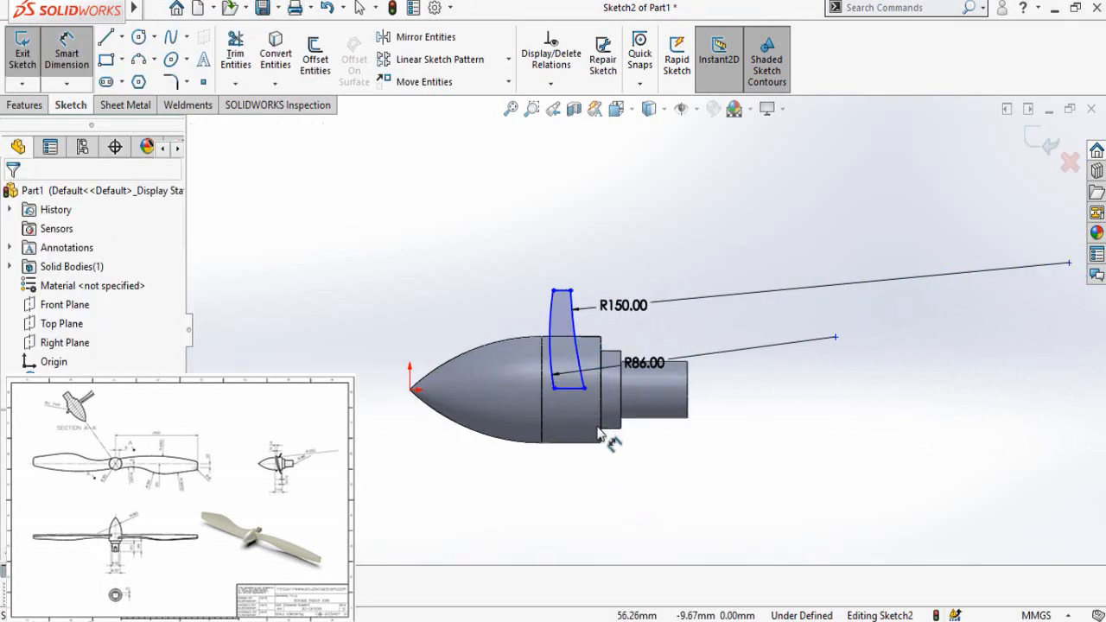
# Step: Dimension the shaft-side end of the profile's lower line 2 mm from the hub's rear edge
pyautogui.scroll(-2, 557, 324)
pyautogui.click(601, 439)
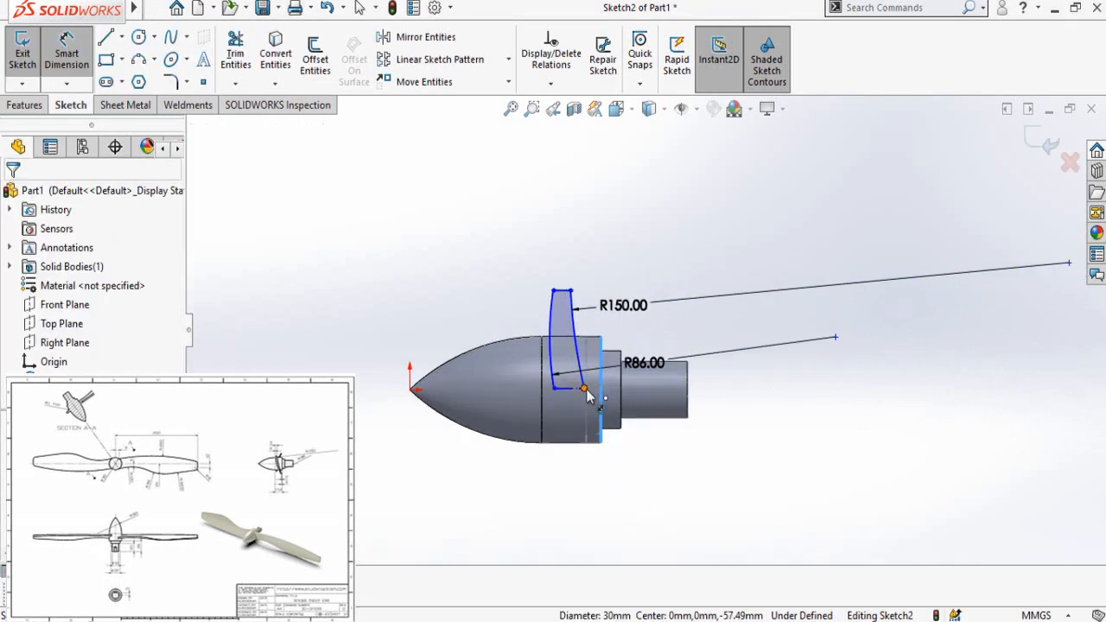
pyautogui.click(585, 390)
pyautogui.click(627, 505)
pyautogui.write('2')
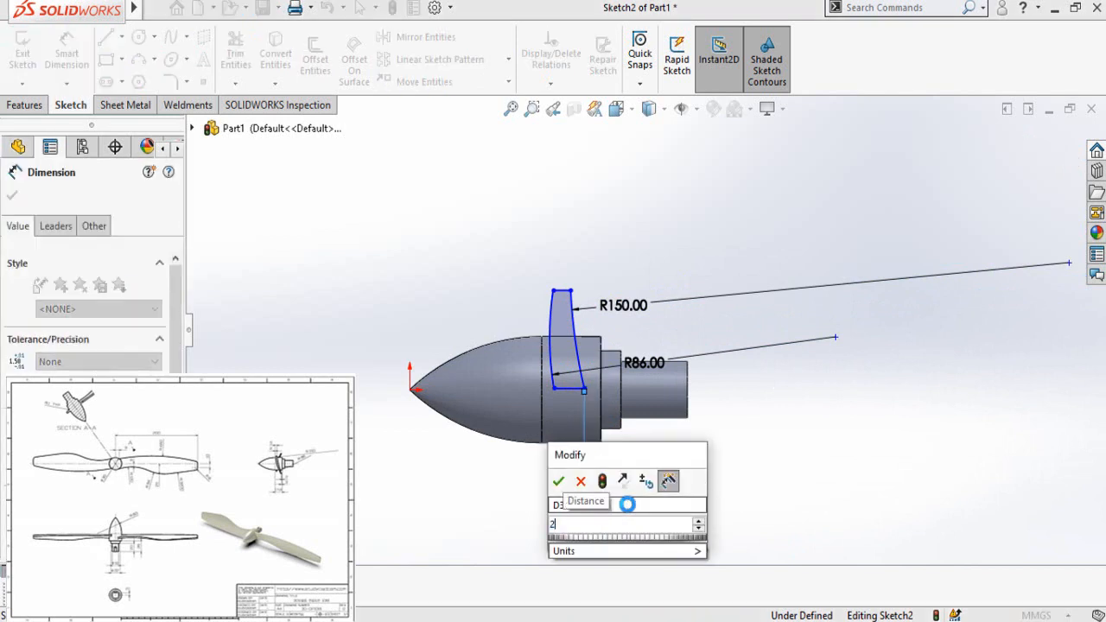
pyautogui.press('Return')
# Step: Dimension the nose-side end of the profile's lower line 3 mm from the hub's rear edge
pyautogui.click(564, 389)
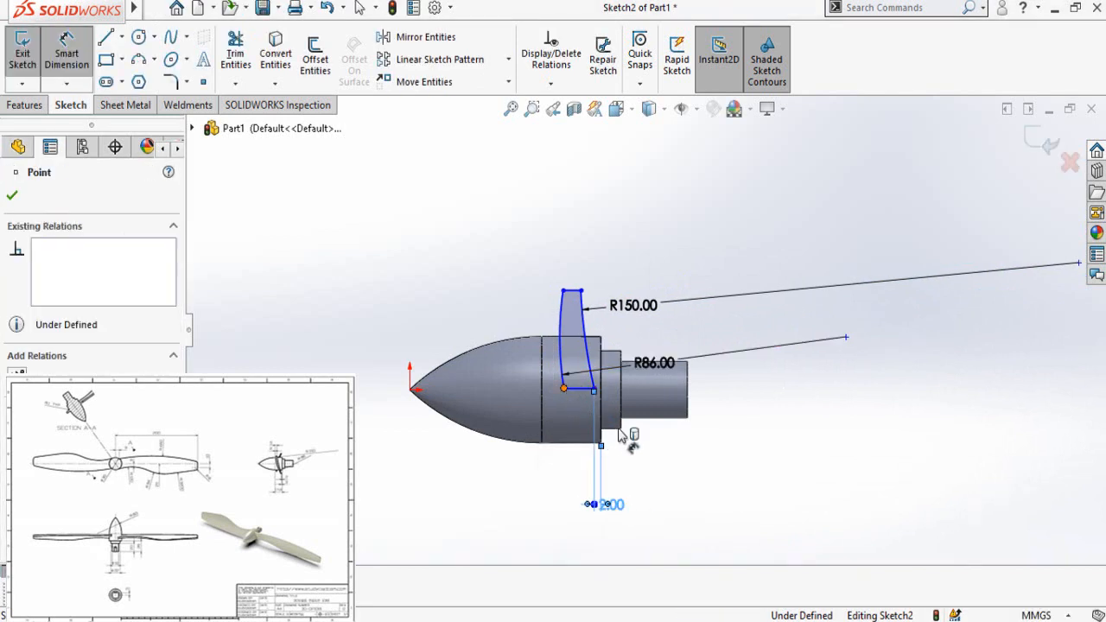
pyautogui.click(602, 439)
pyautogui.click(670, 531)
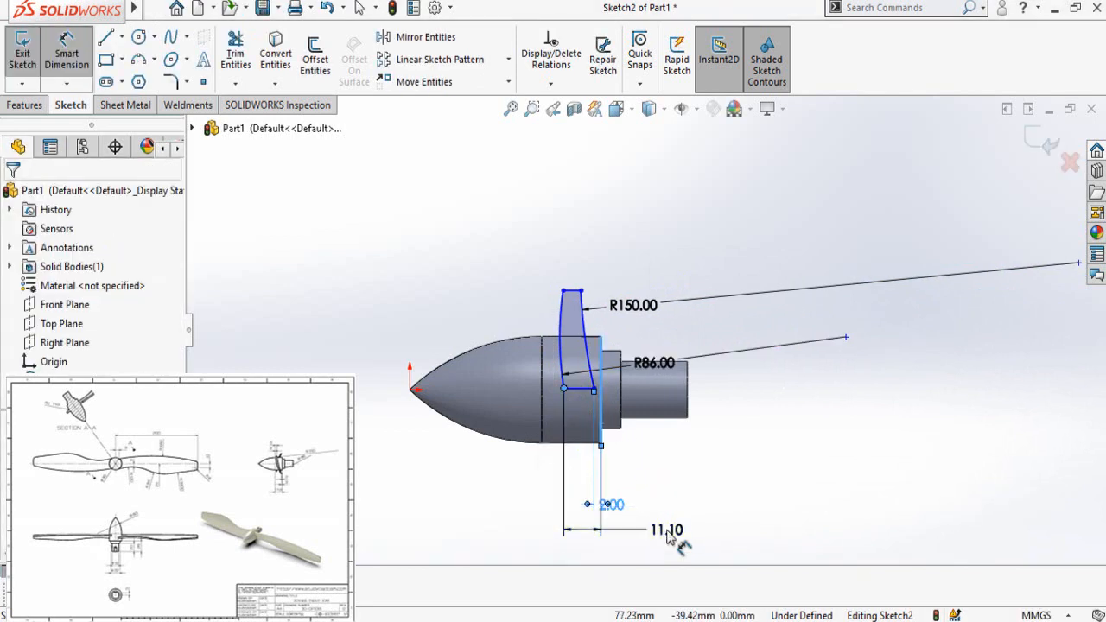
pyautogui.write('2')
pyautogui.press('Return')
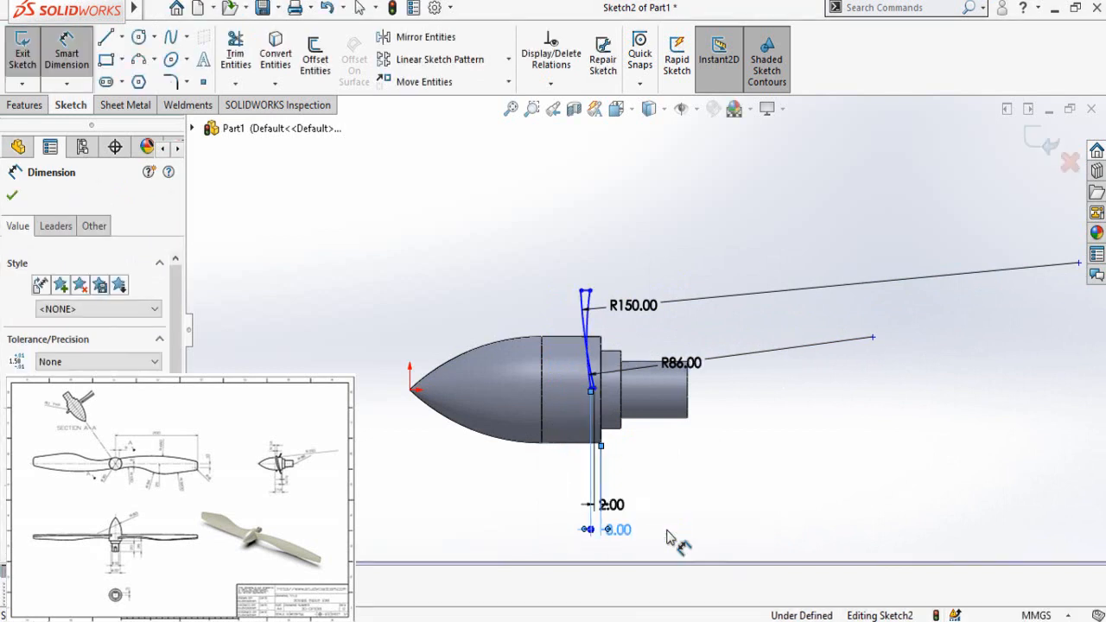
# Step: Move the R86 arc's upper endpoint to the nose side of the R150 arc so the two arcs no longer cross
pyautogui.scroll(-4, 628, 311)
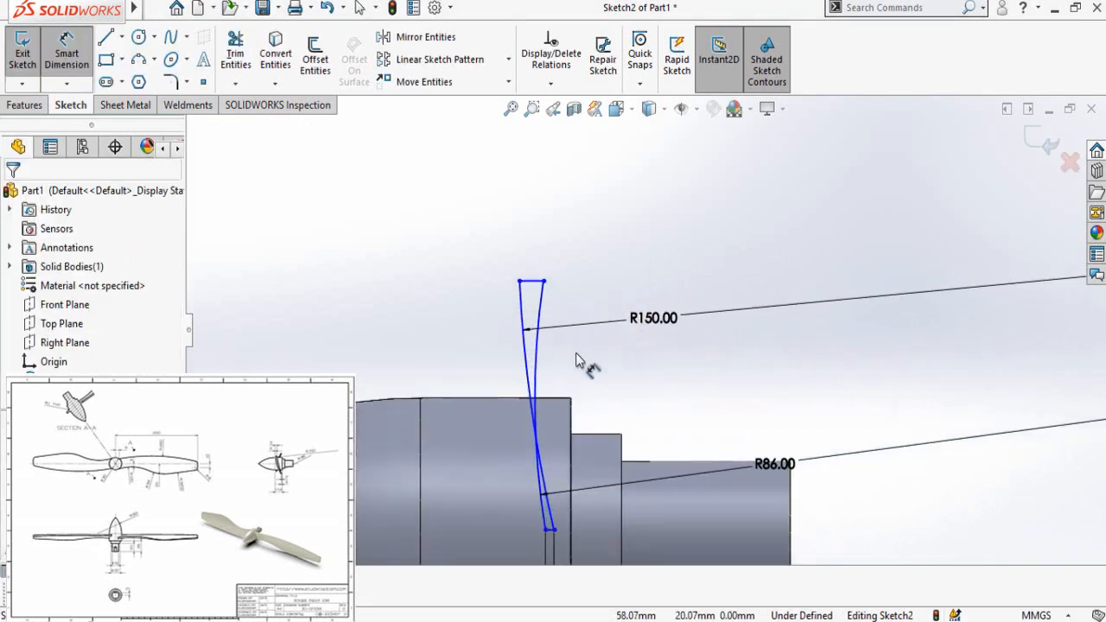
pyautogui.press('Escape')
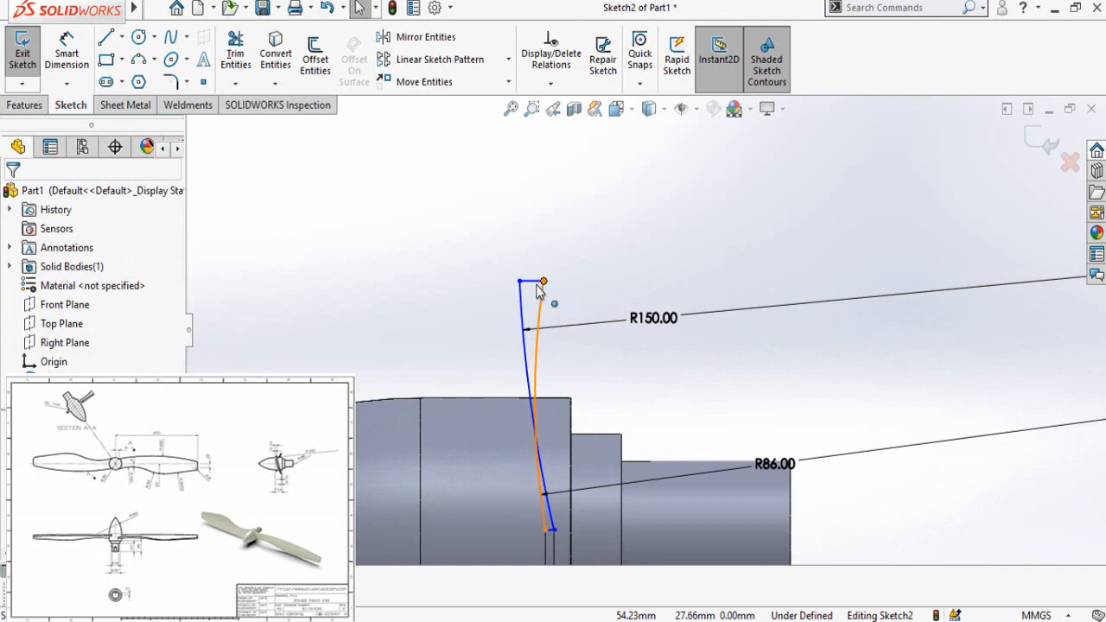
pyautogui.moveTo(537, 287); pyautogui.dragTo(498, 283)
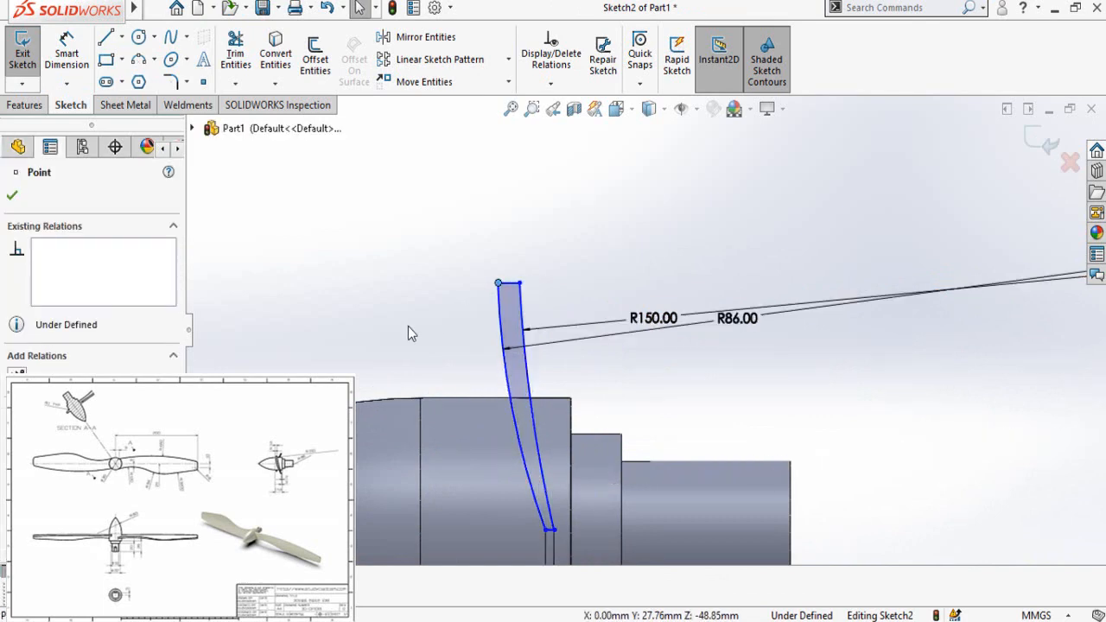
# Step: Dimension the nose-side end of the profile's upper line 2 mm from the edge where the nose cone meets the cylinder
pyautogui.click(396, 371)
pyautogui.moveTo(396, 367); pyautogui.dragTo(495, 298, button='right')
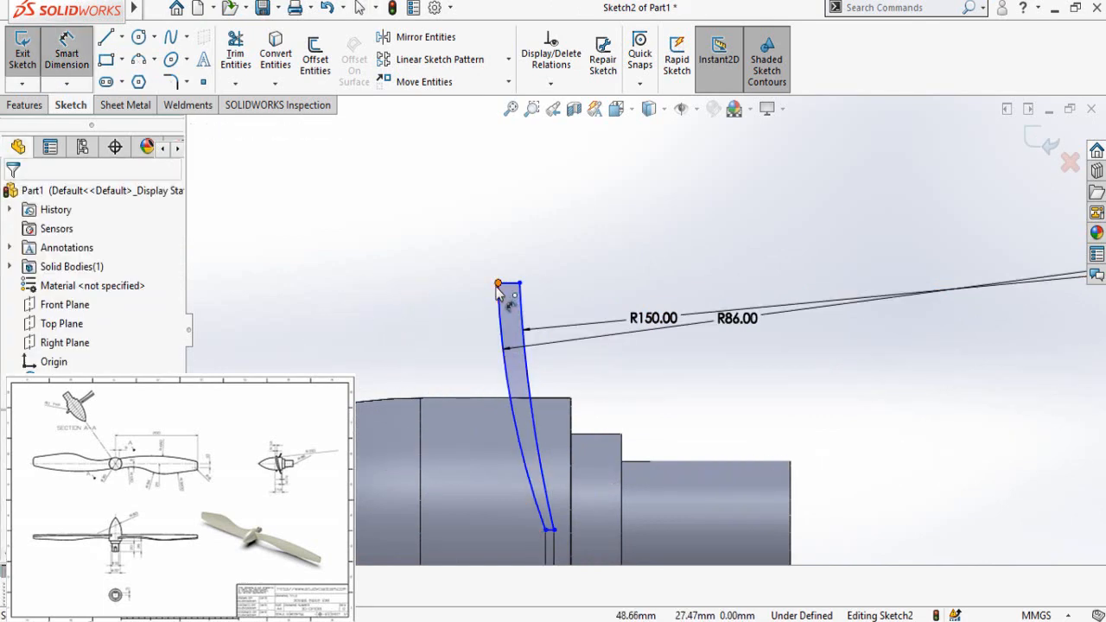
pyautogui.click(498, 285)
pyautogui.click(422, 380)
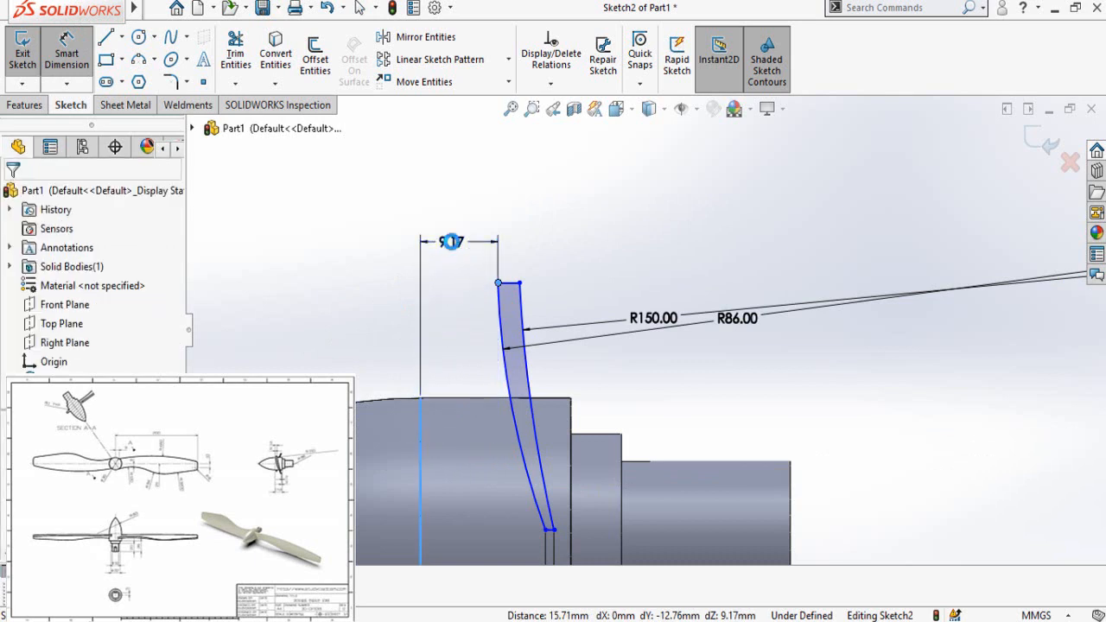
pyautogui.click(451, 242)
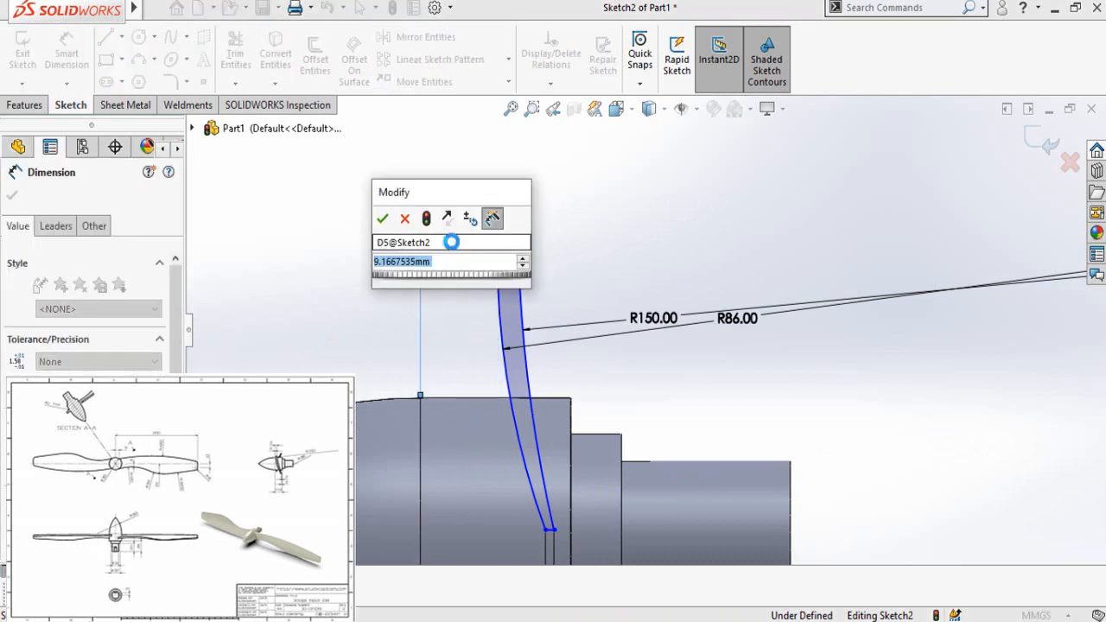
pyautogui.write('2')
pyautogui.press('Return')
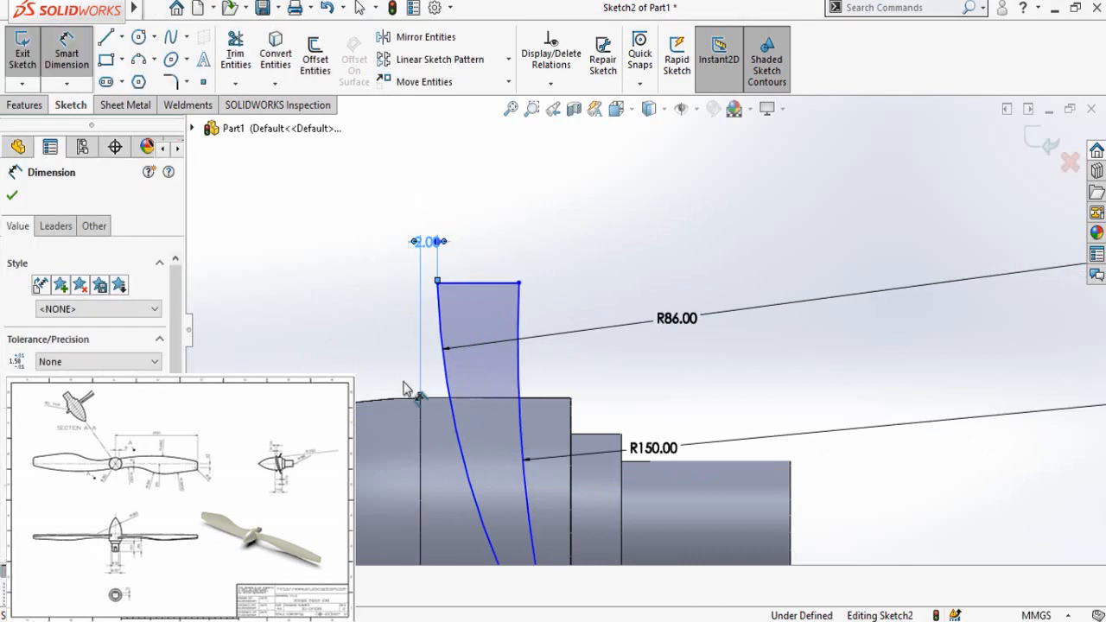
# Step: Dimension the shaft-side end of the profile's upper line 5 mm from the same nose cone edge
pyautogui.click(439, 413)
pyautogui.click(519, 282)
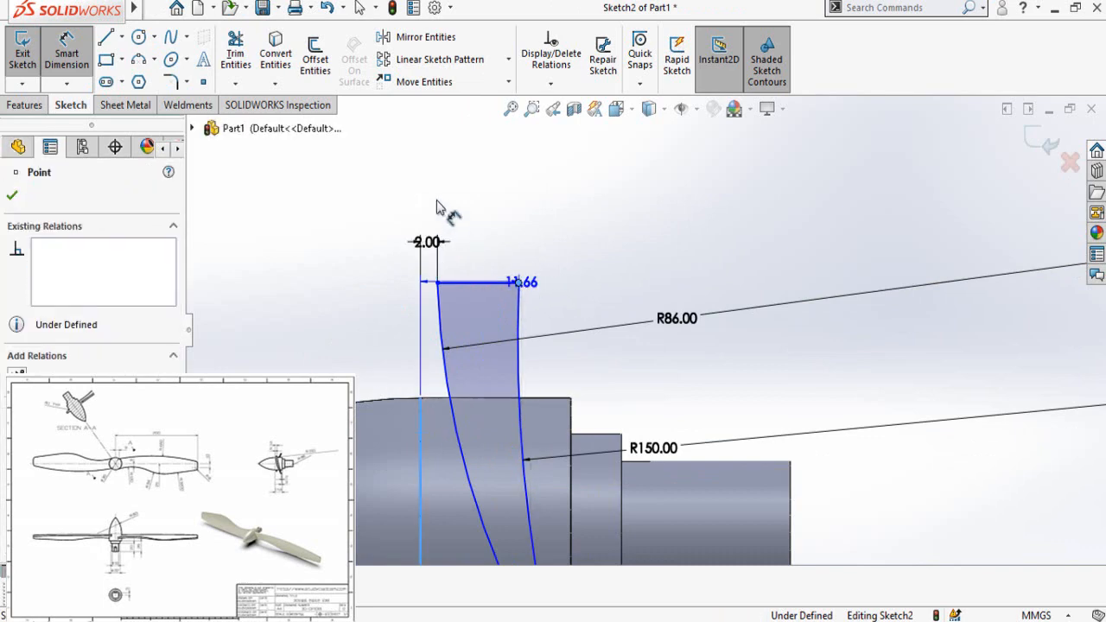
pyautogui.click(433, 196)
pyautogui.write('5')
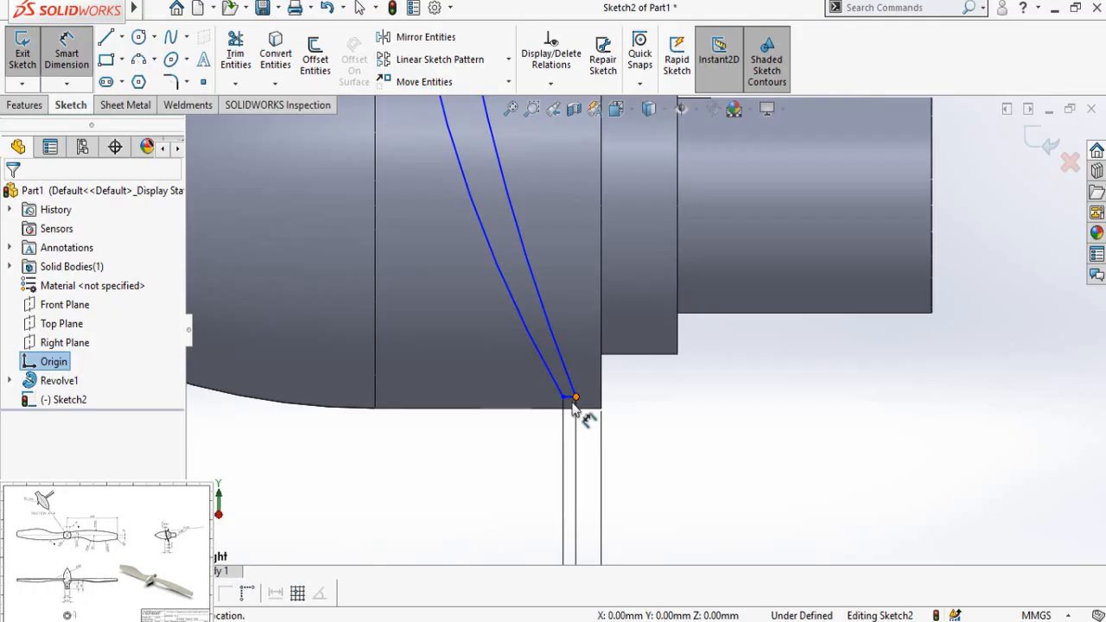
# Step: Dimension the profile's short lower line 25 mm vertically below the origin
pyautogui.click(570, 401)
pyautogui.scroll(4, 429, 414)
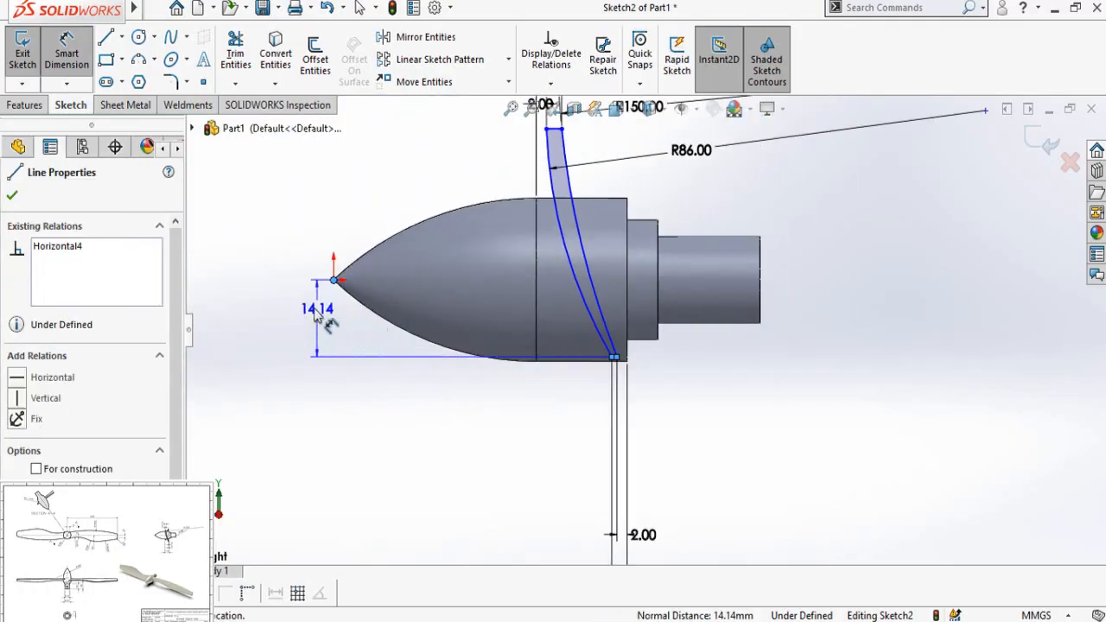
pyautogui.click(272, 318)
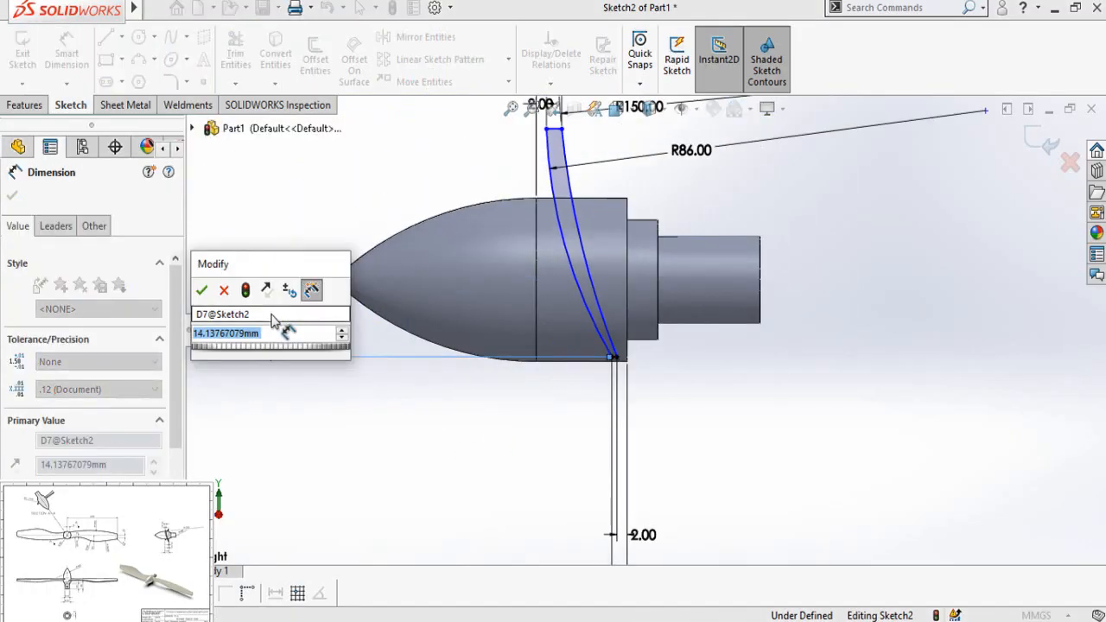
pyautogui.write('25')
pyautogui.press('Return')
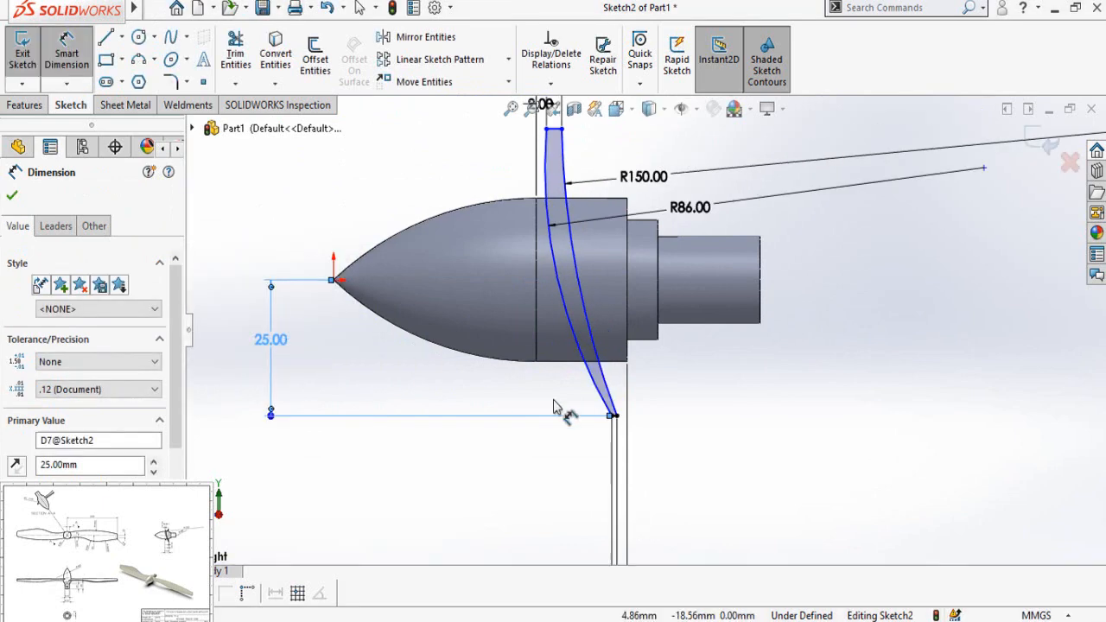
pyautogui.click(709, 422)
pyautogui.scroll(4, 737, 457)
pyautogui.scroll(-1, 643, 226)
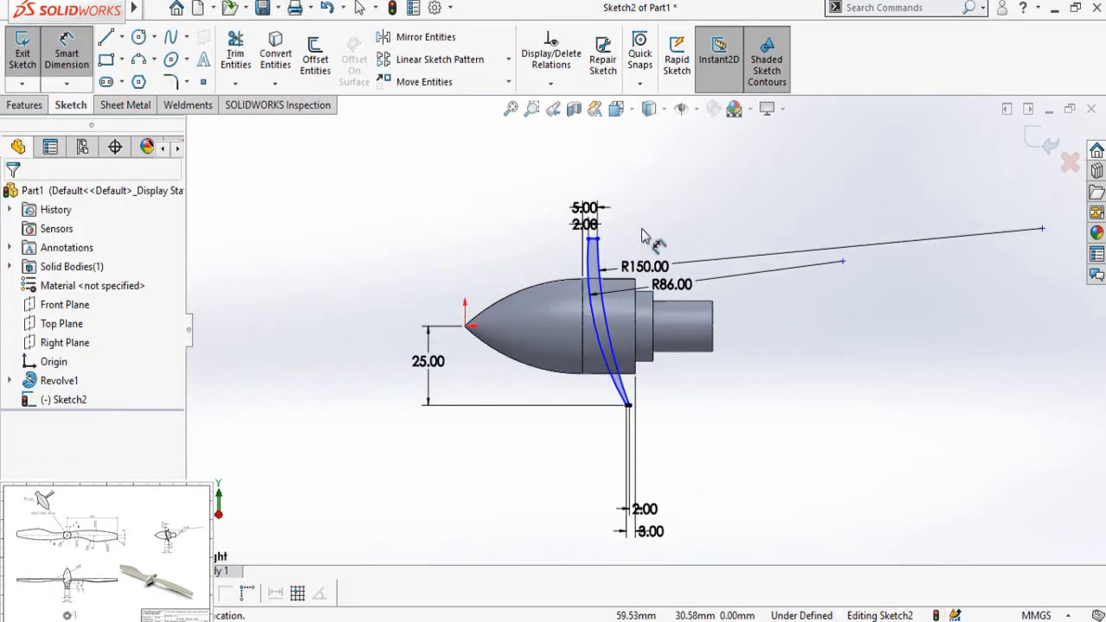
# Step: Draw a vertical centerline about 16 mm long upward from the nose-side end of the profile's upper line
pyautogui.scroll(-2, 644, 233)
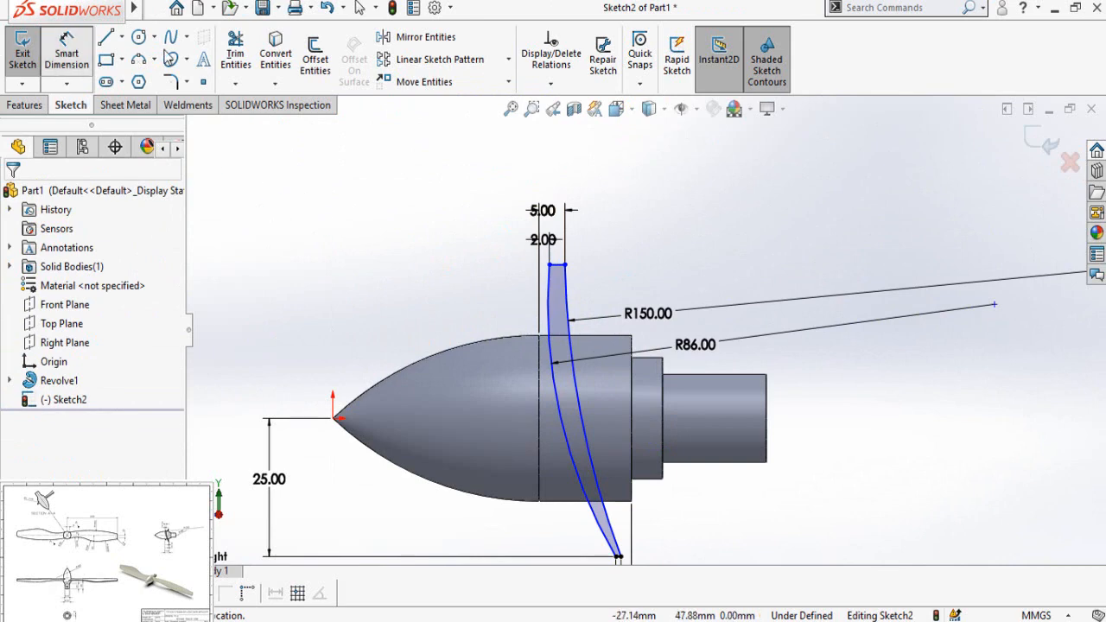
pyautogui.click(121, 37)
pyautogui.click(177, 105)
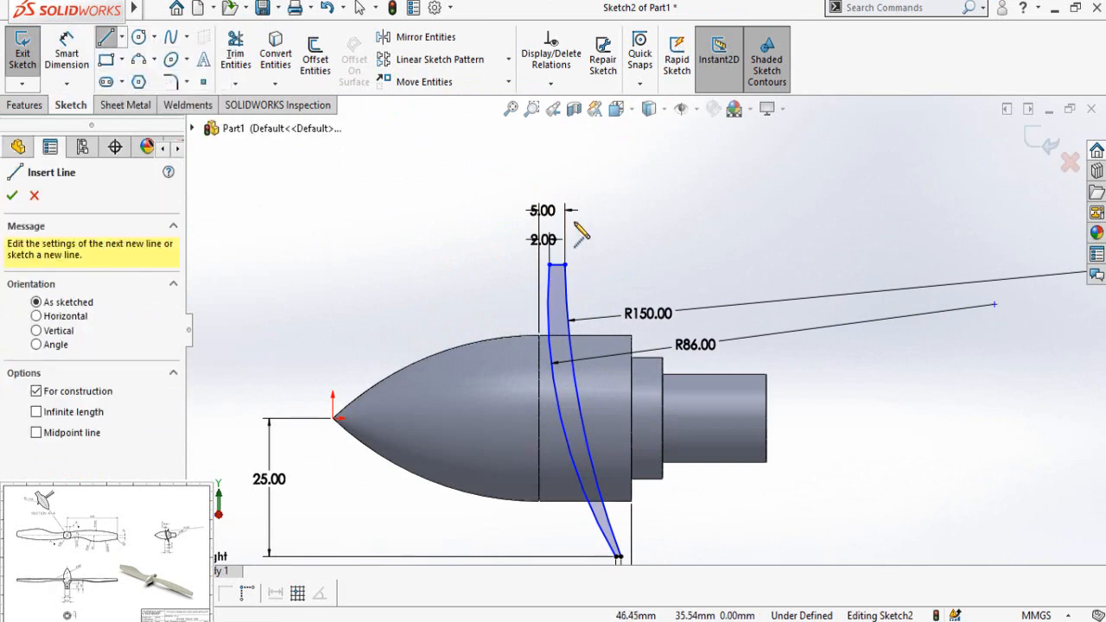
pyautogui.scroll(2, 574, 224)
pyautogui.click(546, 296)
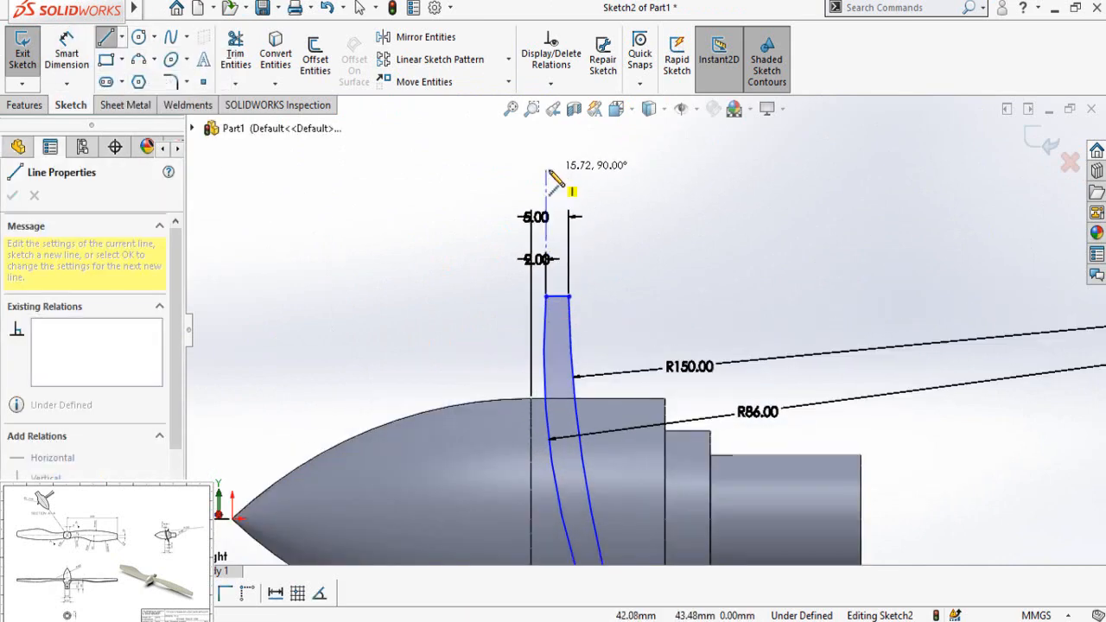
pyautogui.click(546, 170)
pyautogui.press('Escape')
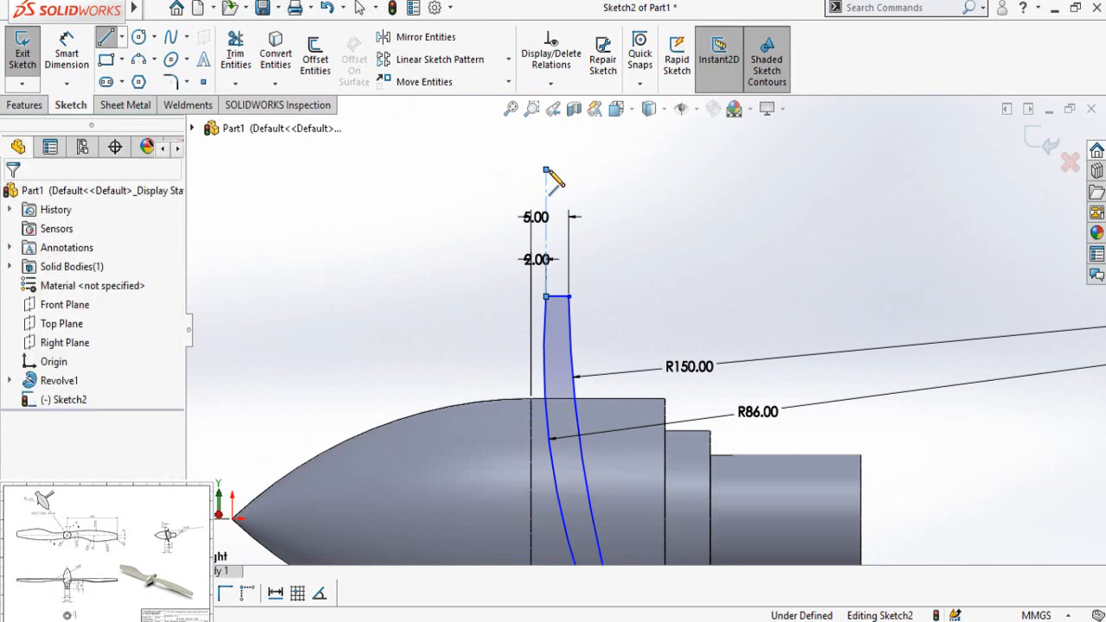
# Step: Add a tangent relation between the vertical centerline and the R86 arc
pyautogui.click(547, 179)
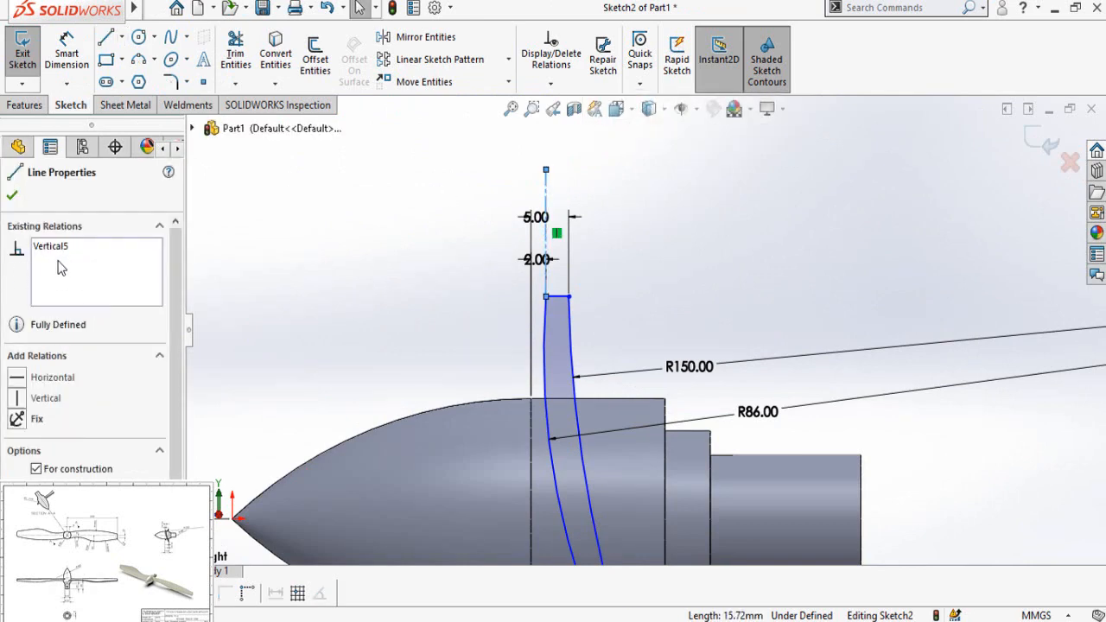
pyautogui.click(401, 287)
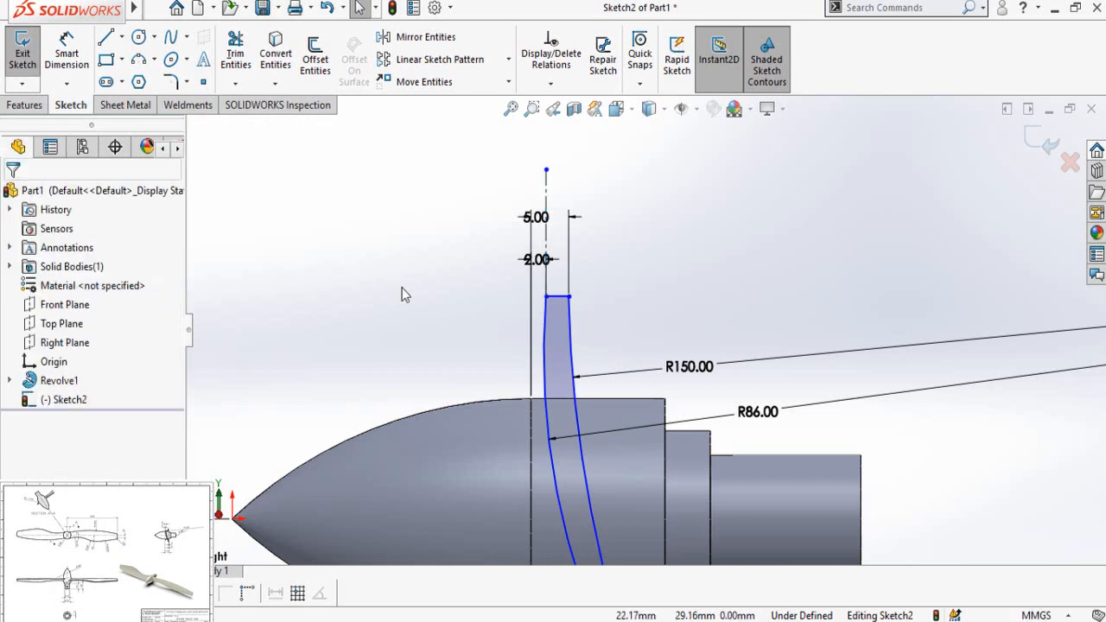
pyautogui.scroll(-2, 678, 267)
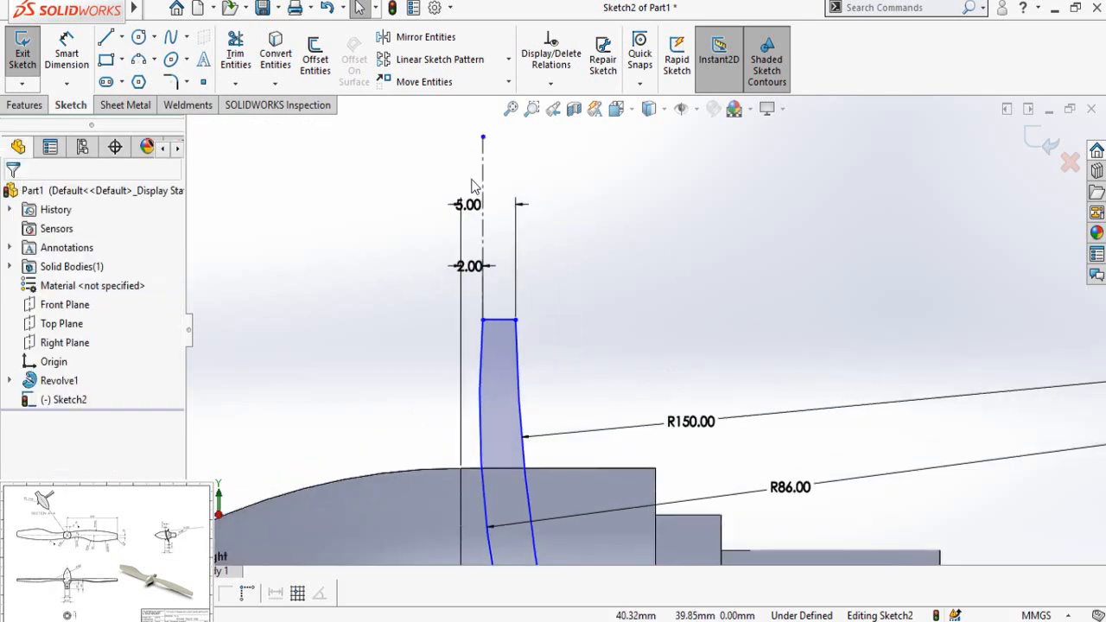
pyautogui.click(484, 180)
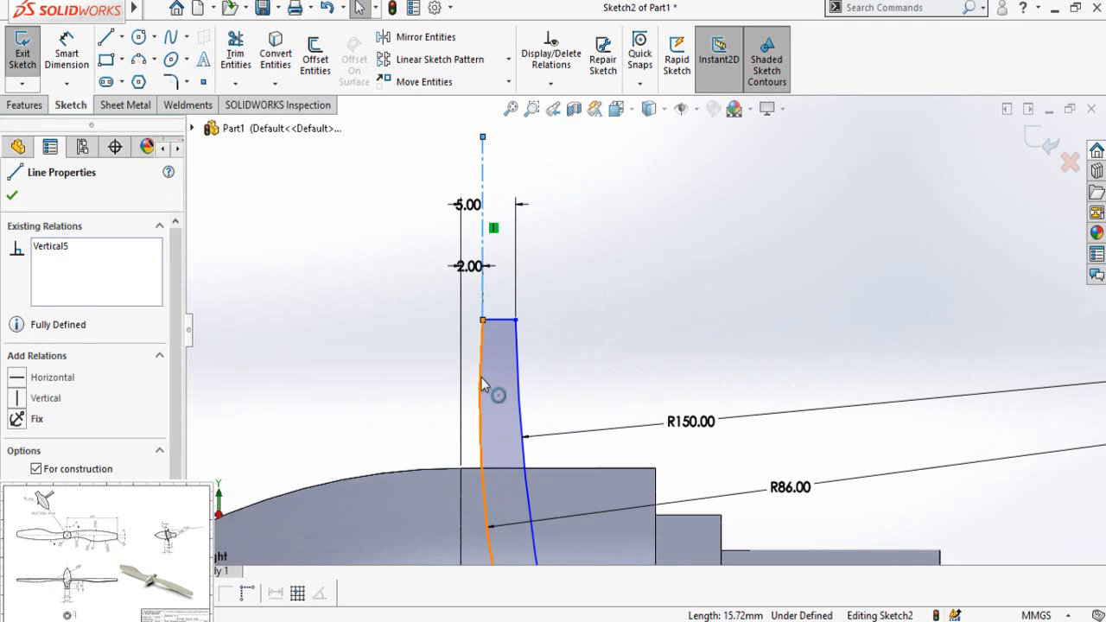
pyautogui.keyDown('ctrl'); pyautogui.click(481, 377); pyautogui.keyUp('ctrl')
pyautogui.click(525, 300)
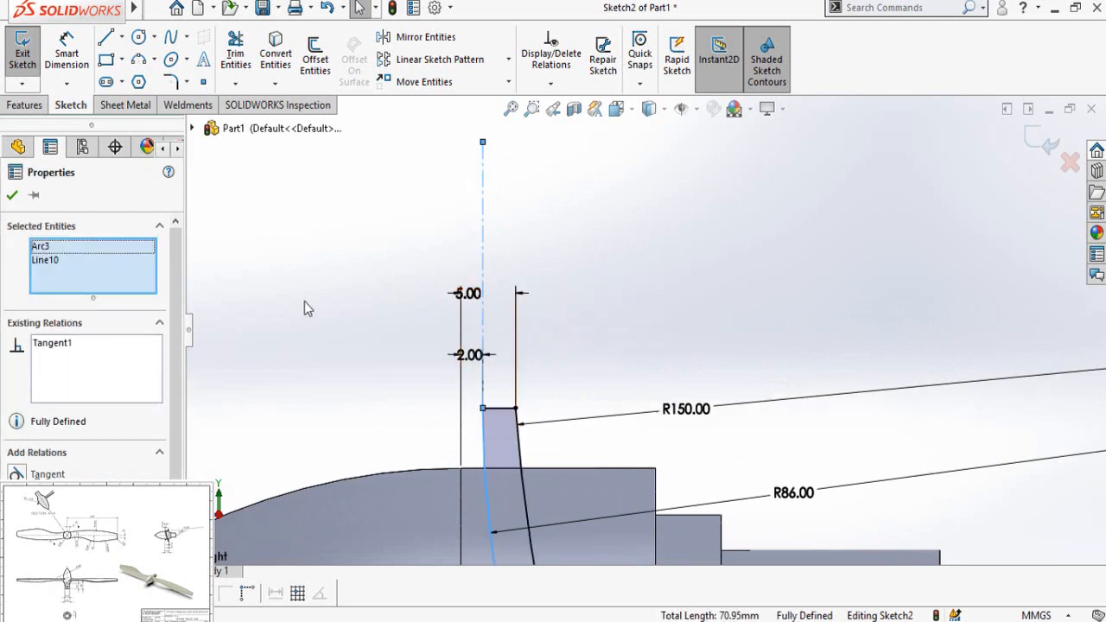
pyautogui.click(319, 371)
pyautogui.scroll(7, 319, 372)
pyautogui.scroll(-2, 678, 456)
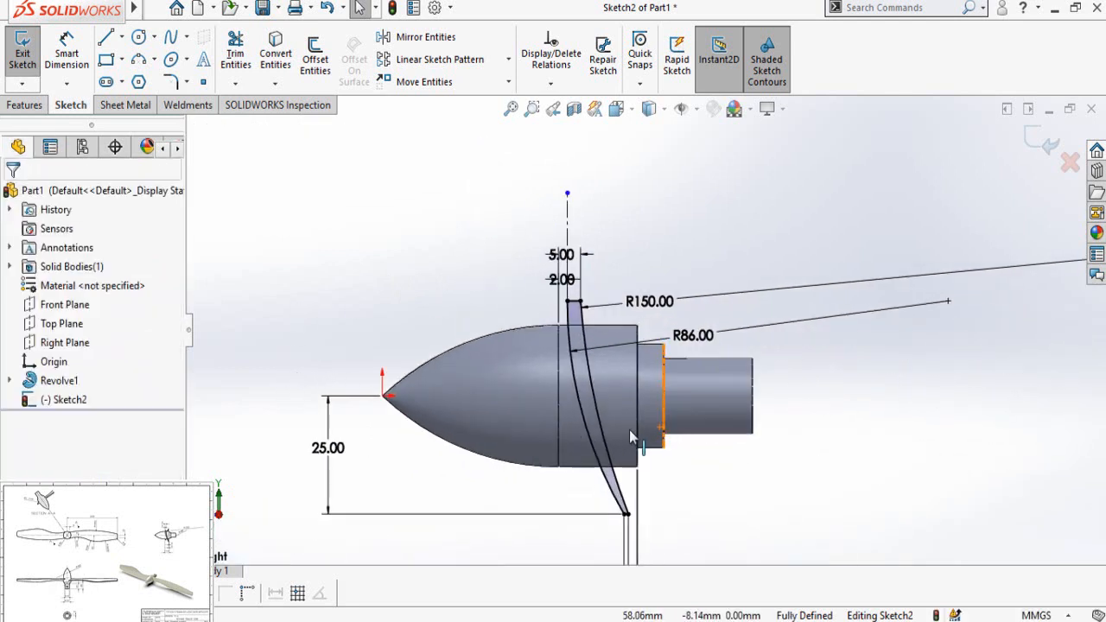
pyautogui.scroll(2, 633, 438)
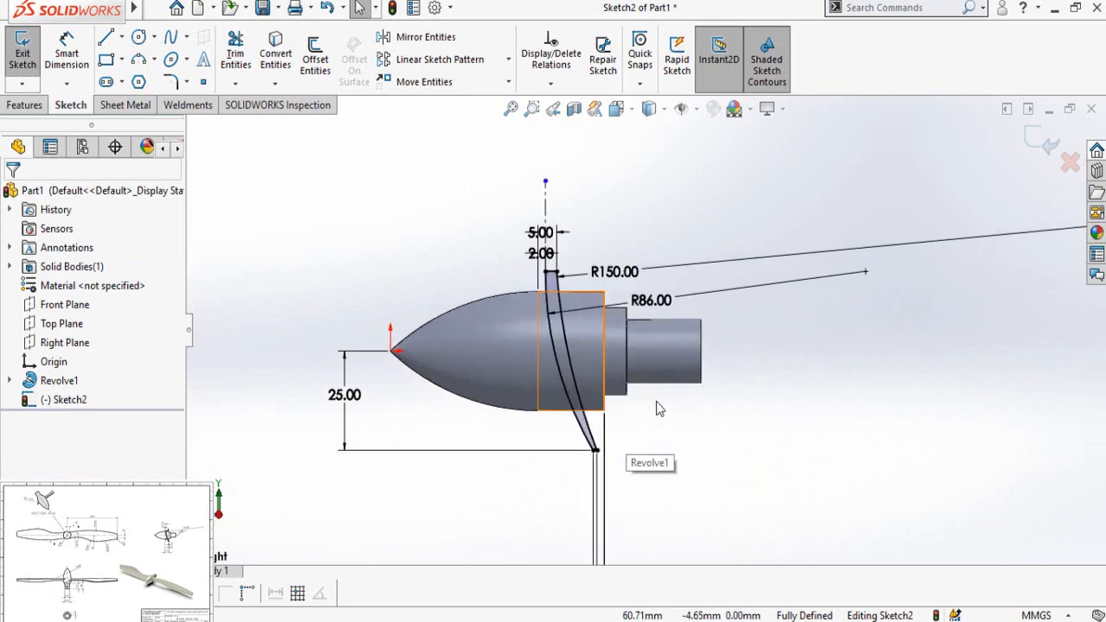
# Step: Extrude the curved blade side profile 200 mm in one direction with a blind end condition, merged with the hub
pyautogui.click(26, 104)
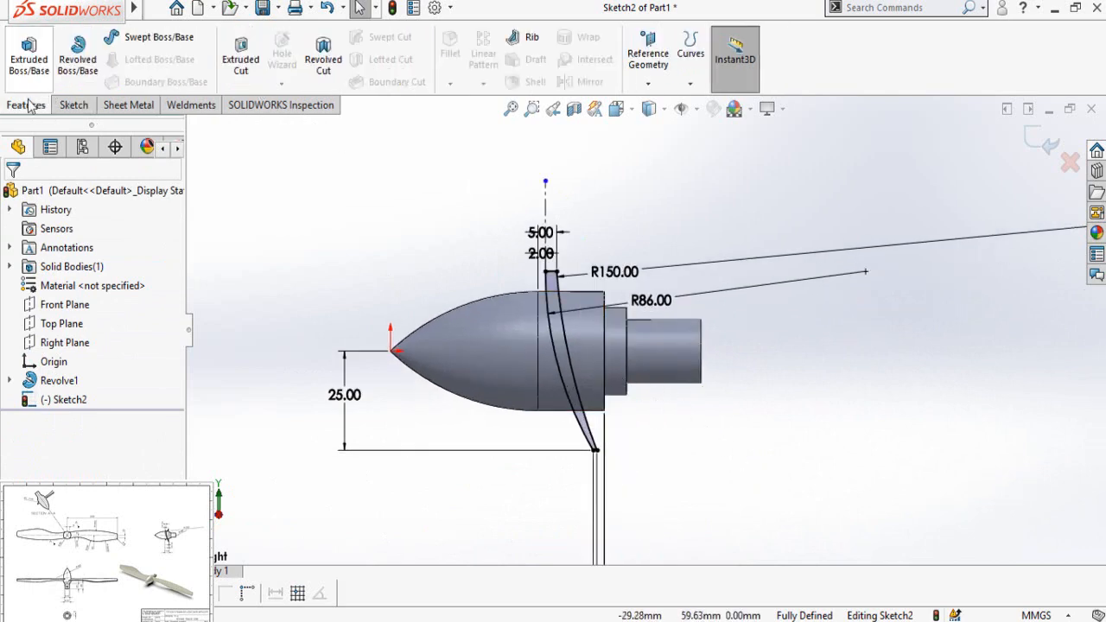
pyautogui.click(33, 67)
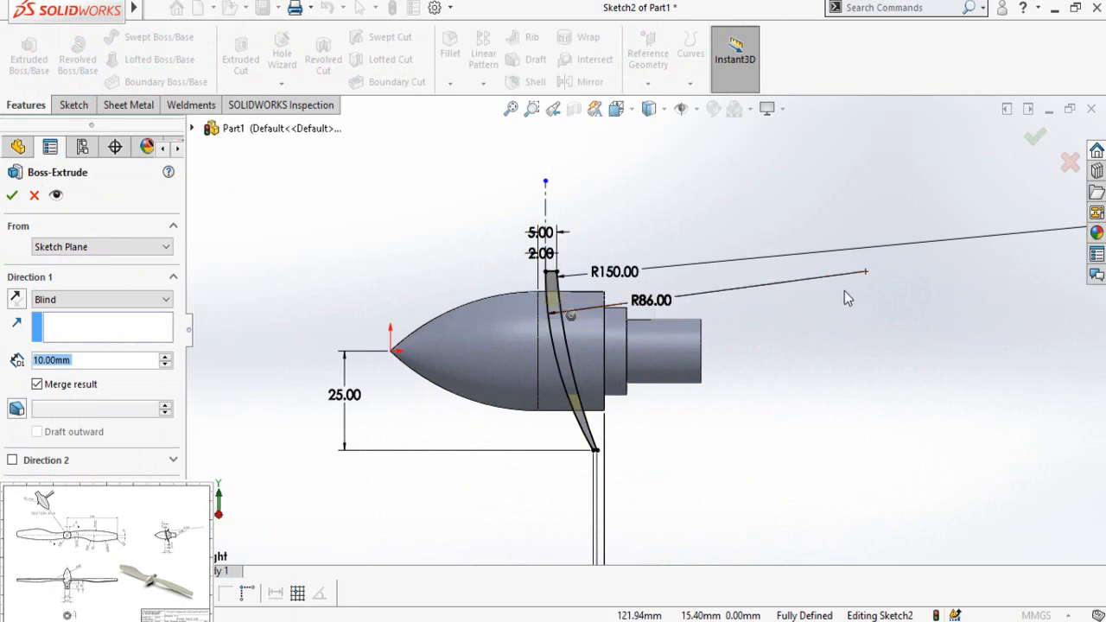
pyautogui.scroll(4, 752, 313)
pyautogui.moveTo(752, 312); pyautogui.dragTo(724, 304, button='middle')
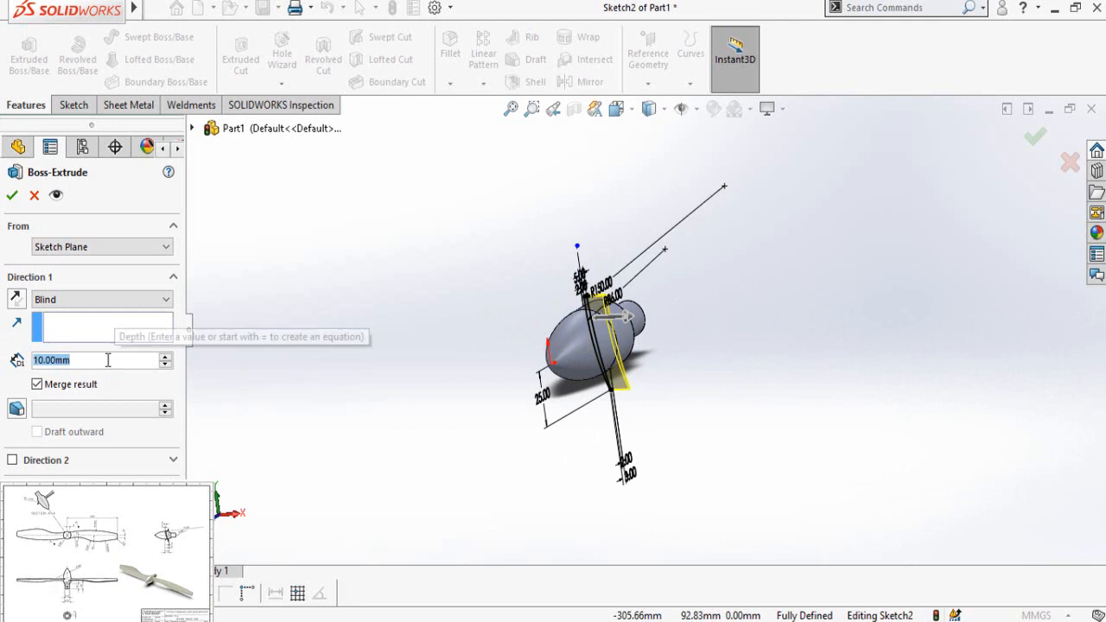
pyautogui.write('200')
pyautogui.press('Return')
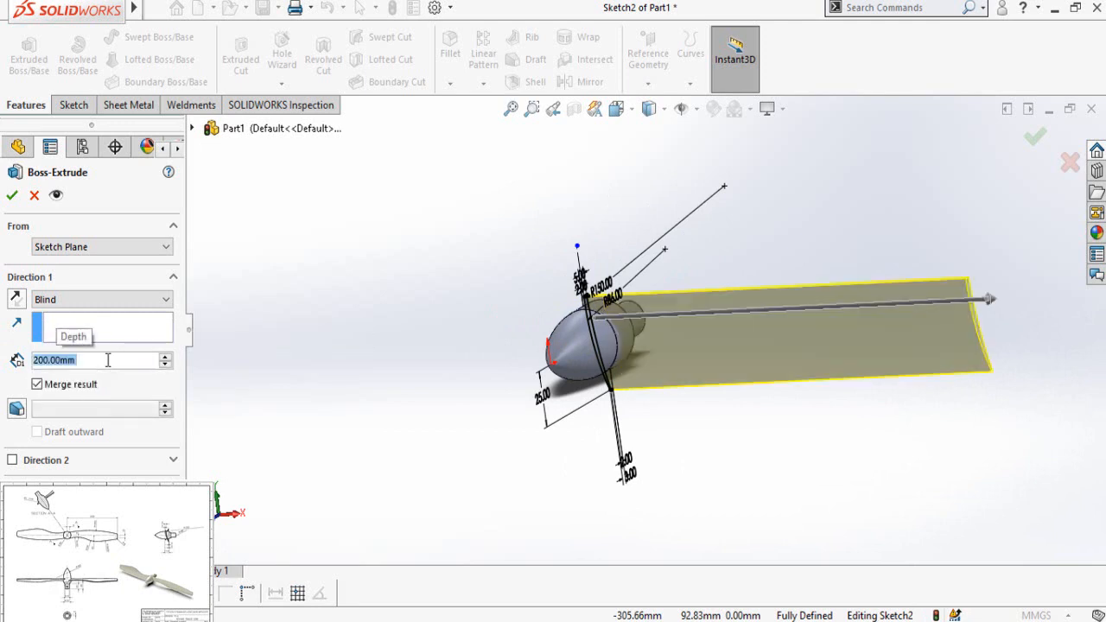
pyautogui.press('Return')
pyautogui.click(363, 365)
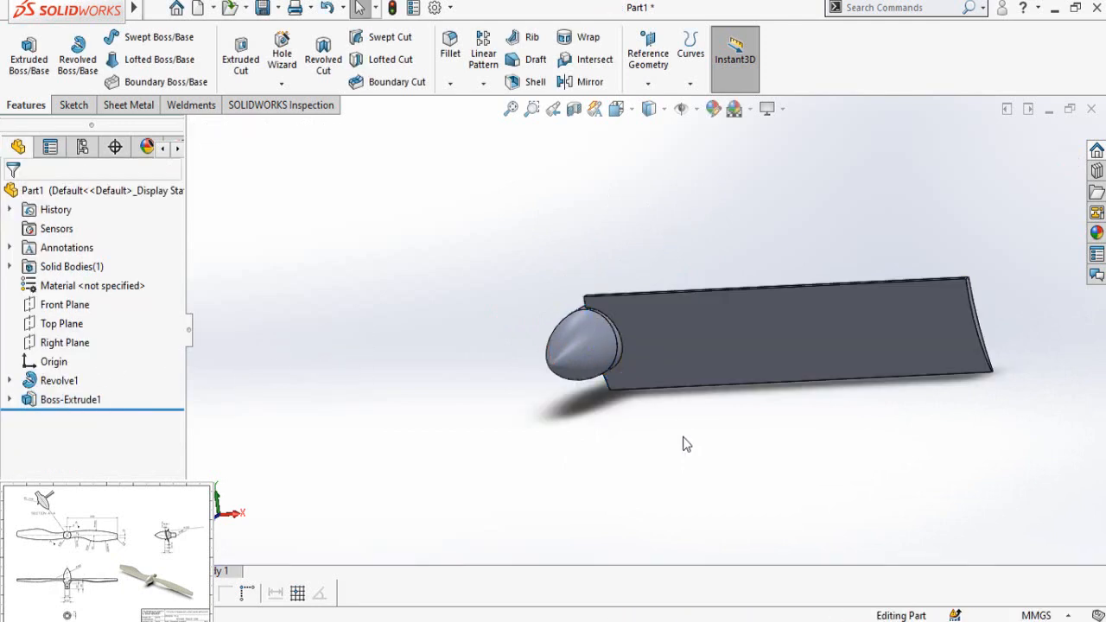
# Step: Start a new sketch on the Front Plane, viewed face-on
pyautogui.moveTo(648, 423)
pyautogui.mouseDown(button='middle')
pyautogui.moveTo(687, 468)
pyautogui.moveTo(701, 465)
pyautogui.mouseUp(button='middle')
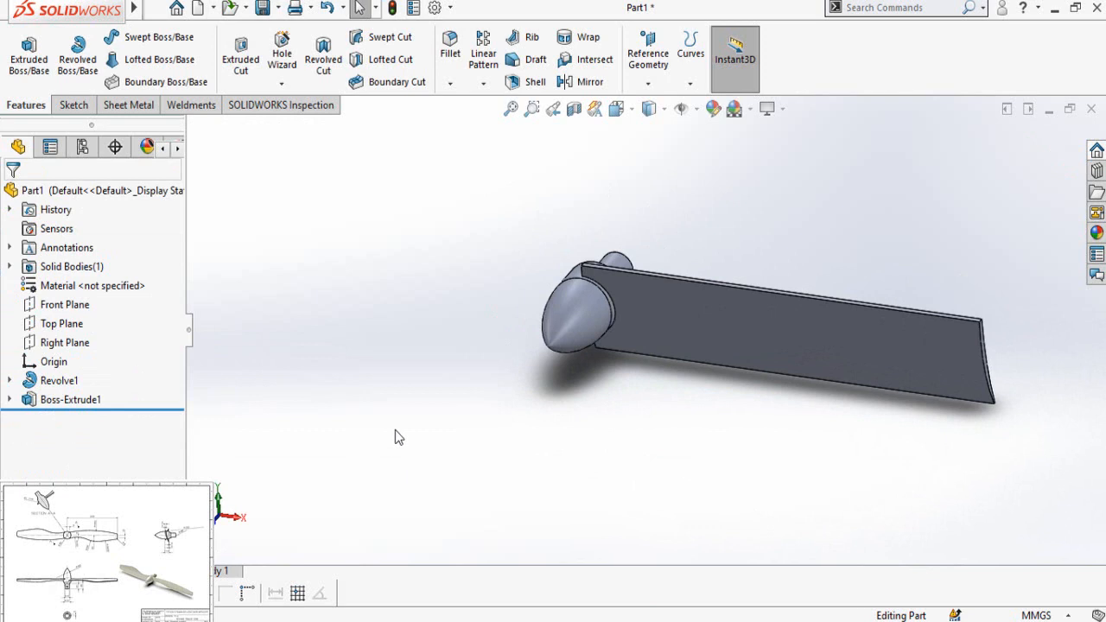
pyautogui.click(67, 306)
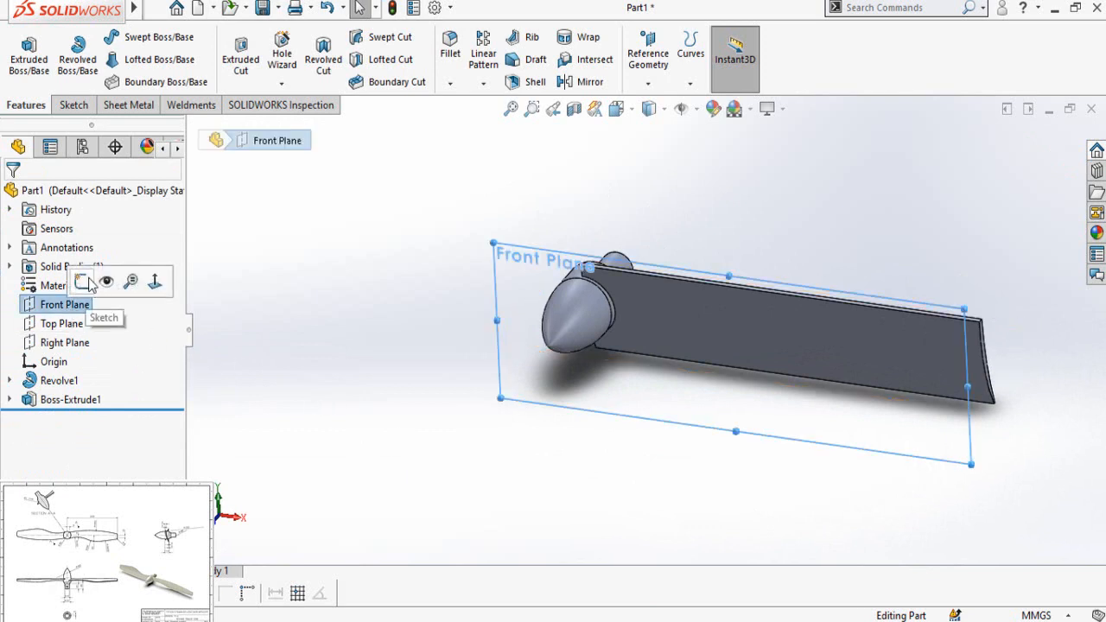
pyautogui.click(128, 285)
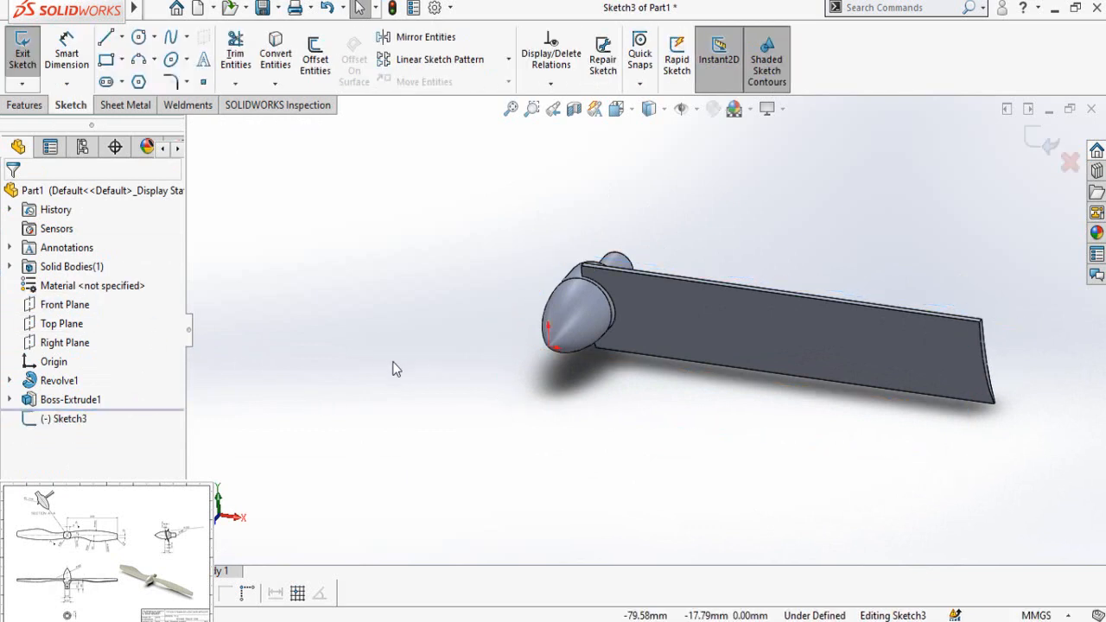
pyautogui.scroll(-2, 635, 201)
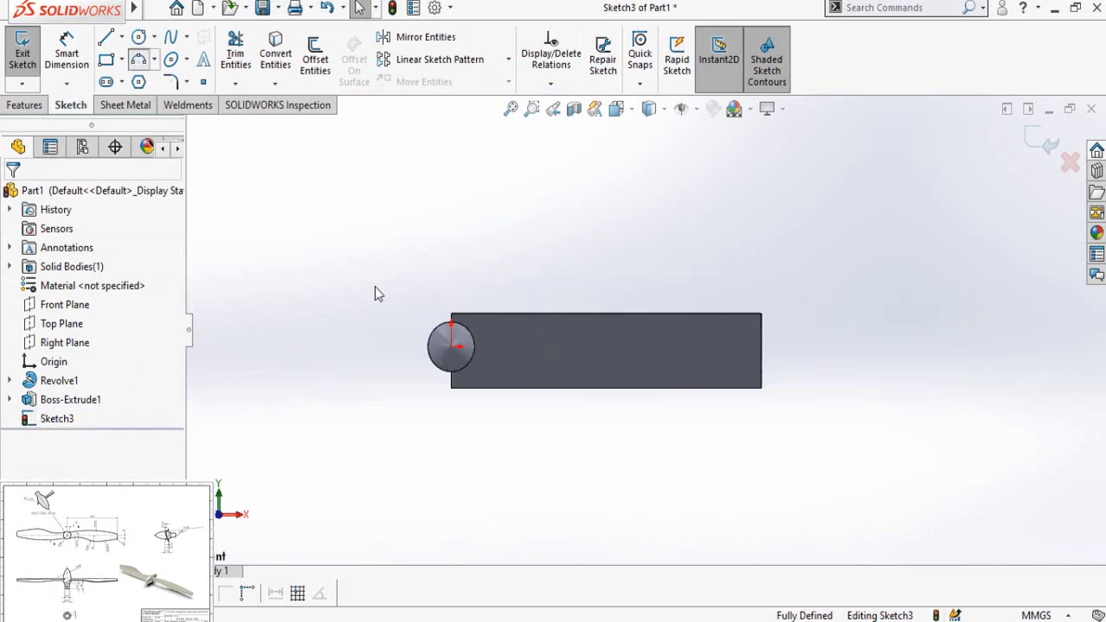
# Step: Sketch a shallow three-point arc from the upper part of the hub circle to the blade's tip edge, bulging slightly upward
pyautogui.scroll(-4, 533, 340)
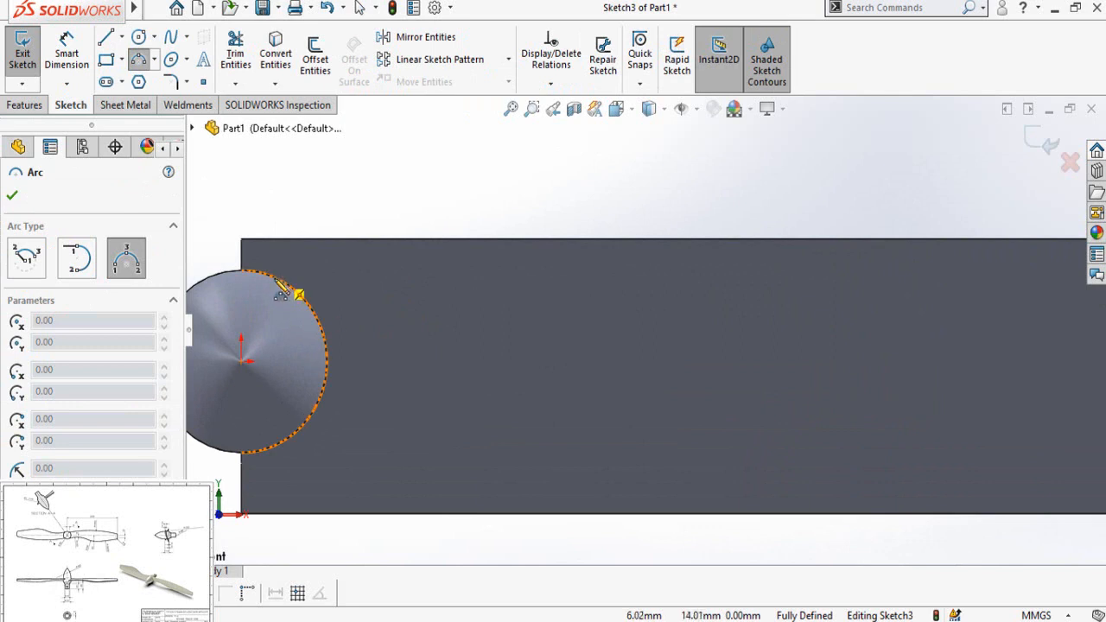
pyautogui.click(278, 285)
pyautogui.scroll(3, 604, 337)
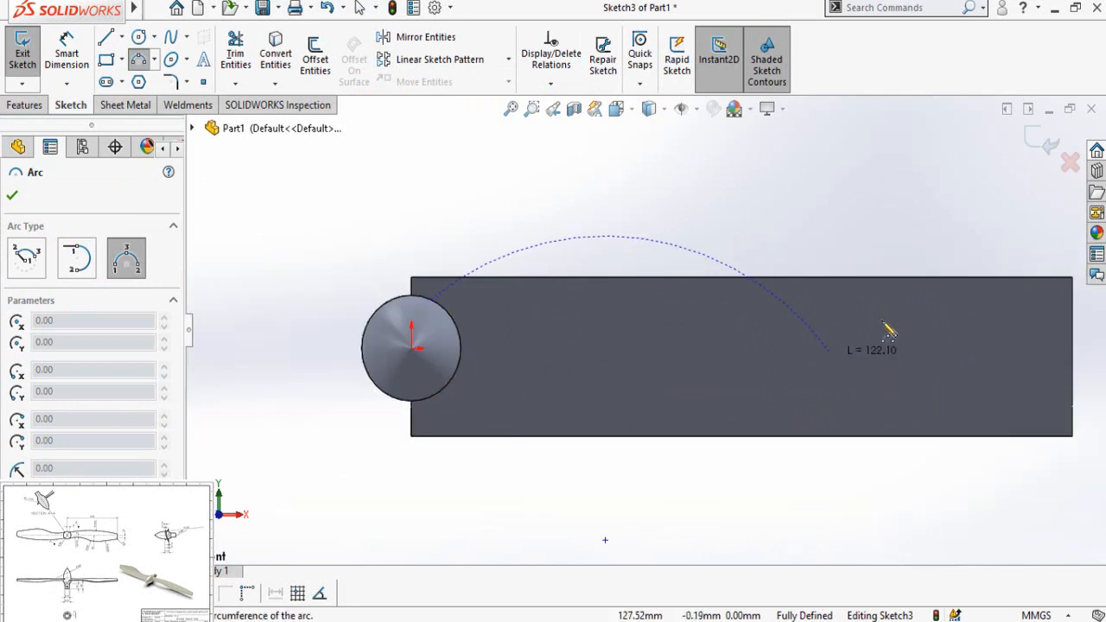
pyautogui.scroll(-2, 979, 321)
pyautogui.scroll(2, 1079, 349)
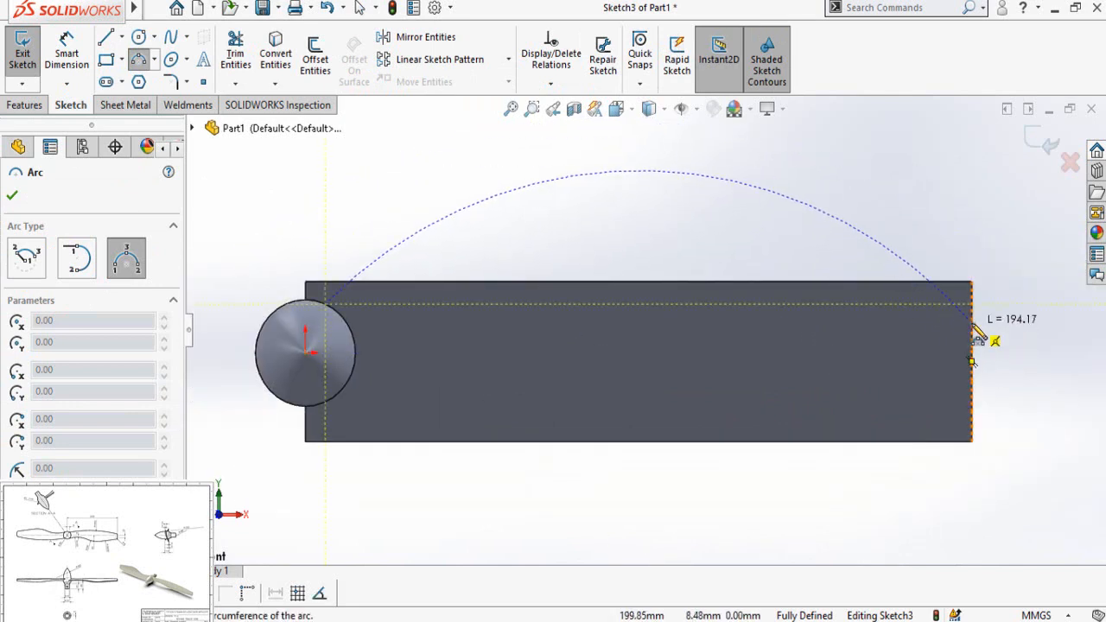
pyautogui.click(972, 321)
pyautogui.click(757, 308)
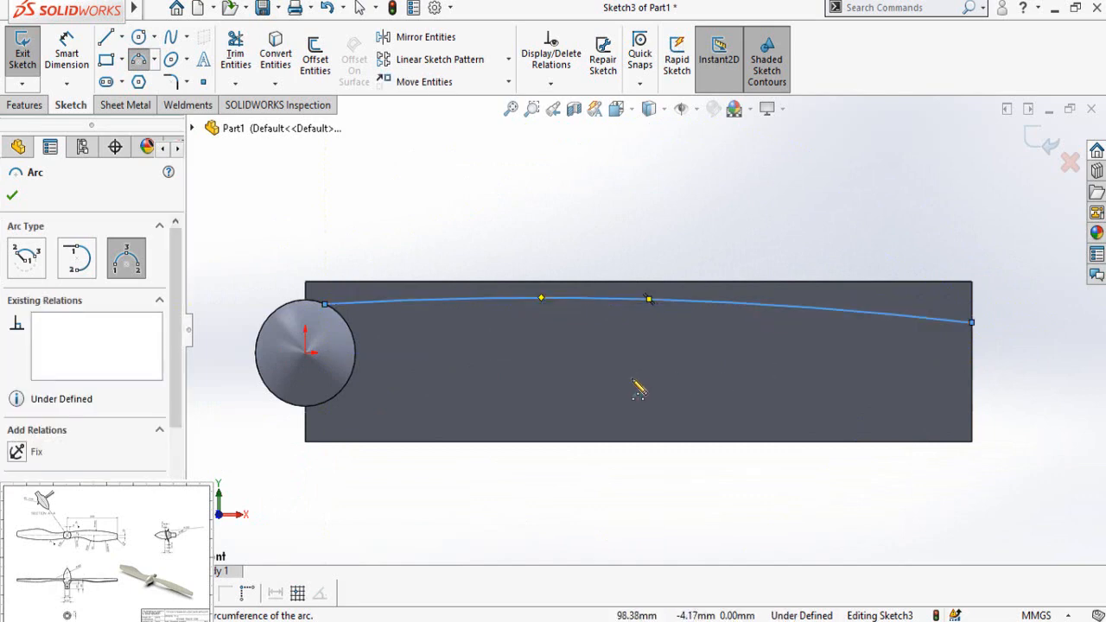
# Step: Draw a vertical line about 19 mm long down the blade's tip edge from the upper arc's outer end
pyautogui.click(105, 38)
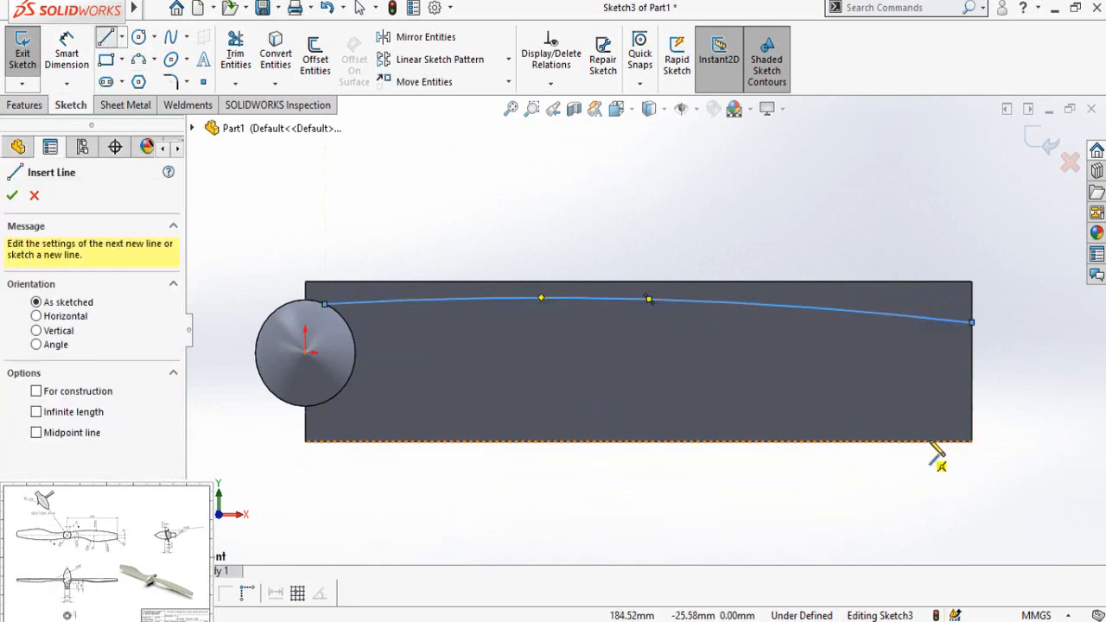
pyautogui.click(972, 323)
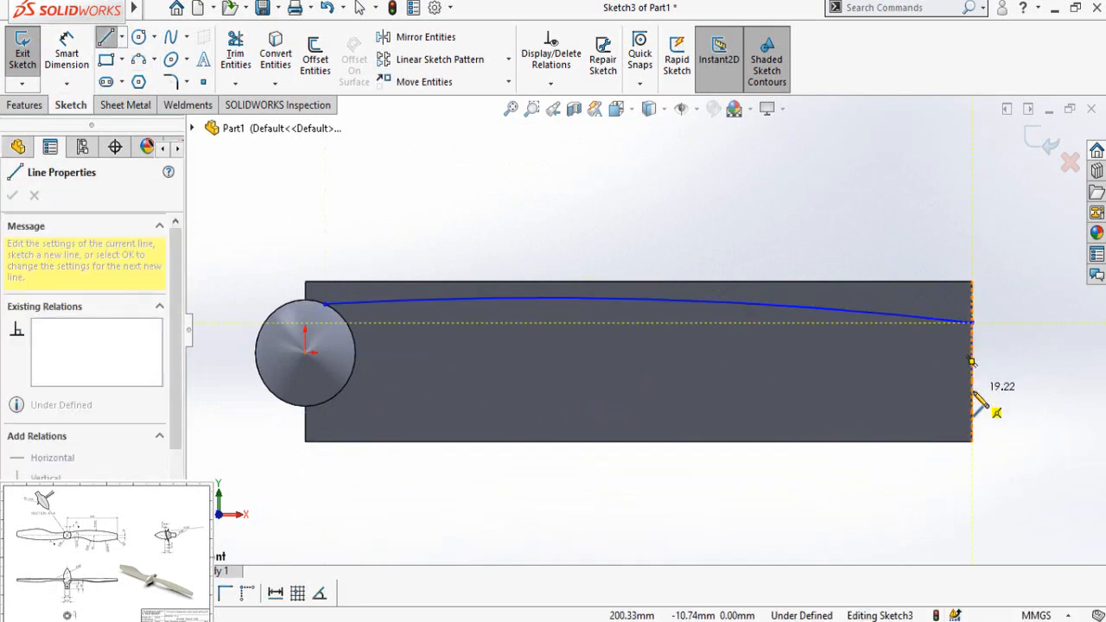
pyautogui.click(972, 391)
pyautogui.press('Escape')
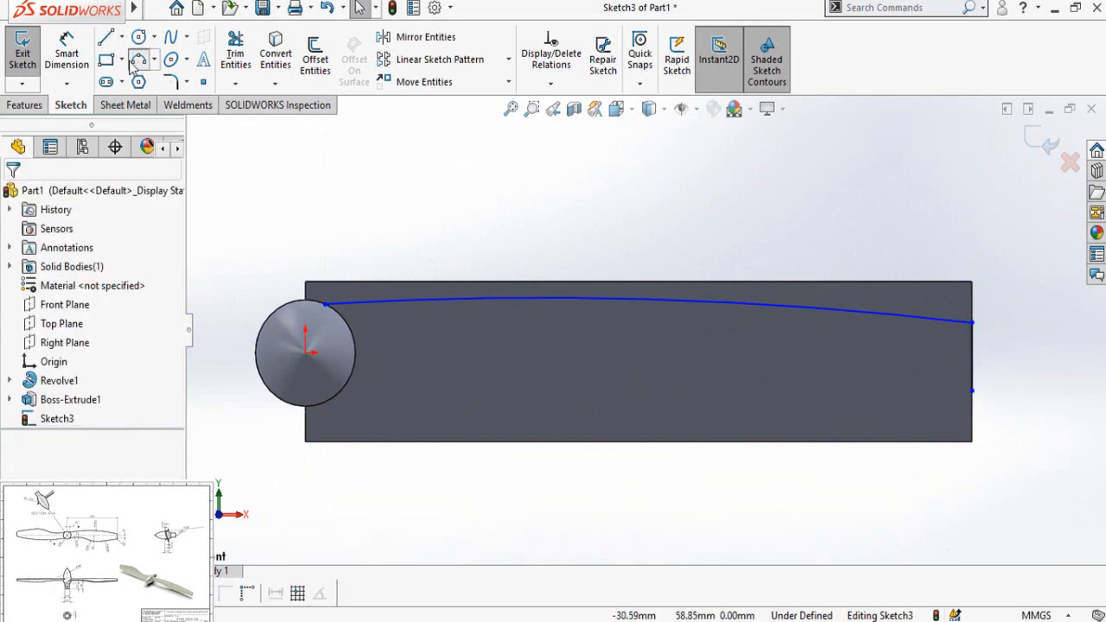
# Step: Sketch two connected lower arcs from the hub circle: one arching upward with about 75 mm radius, followed by a shallow one bulging downward
pyautogui.click(139, 59)
pyautogui.scroll(-2, 465, 335)
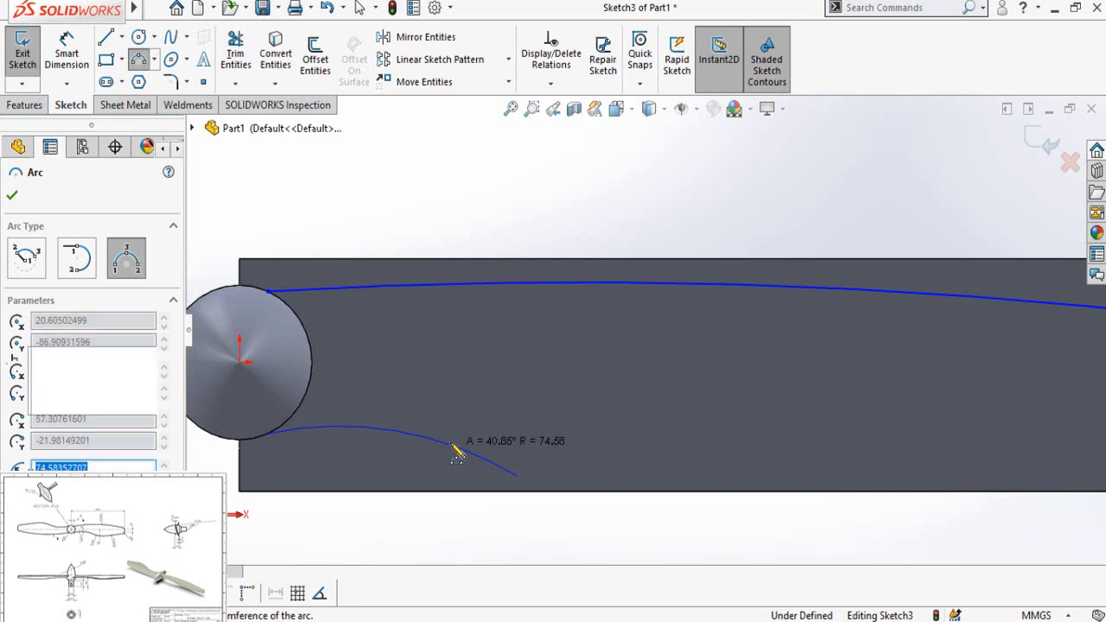
pyautogui.click(453, 449)
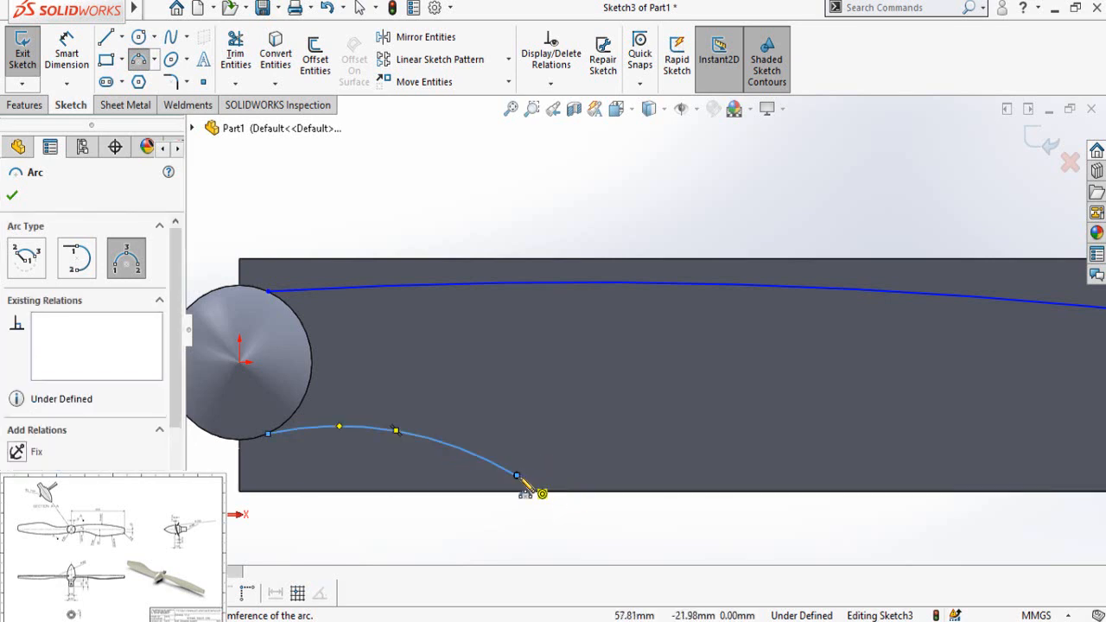
pyautogui.click(517, 476)
pyautogui.click(741, 469)
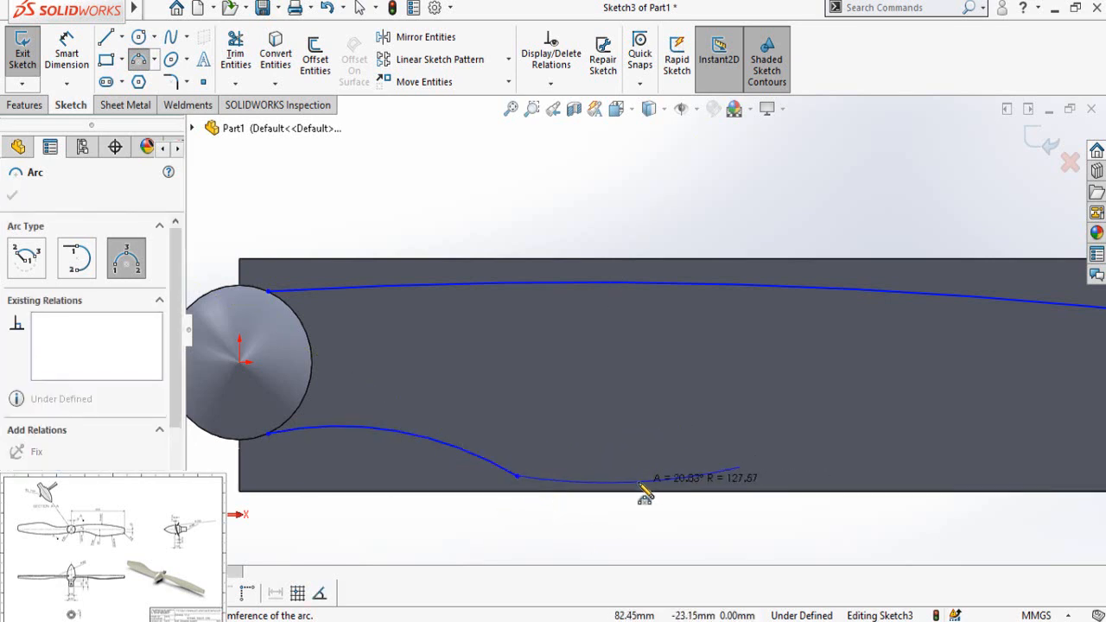
pyautogui.click(644, 494)
# Step: Close the outline's lower side with a nearly straight three-point arc from the middle lower arc to the tip line's lower end
pyautogui.click(740, 470)
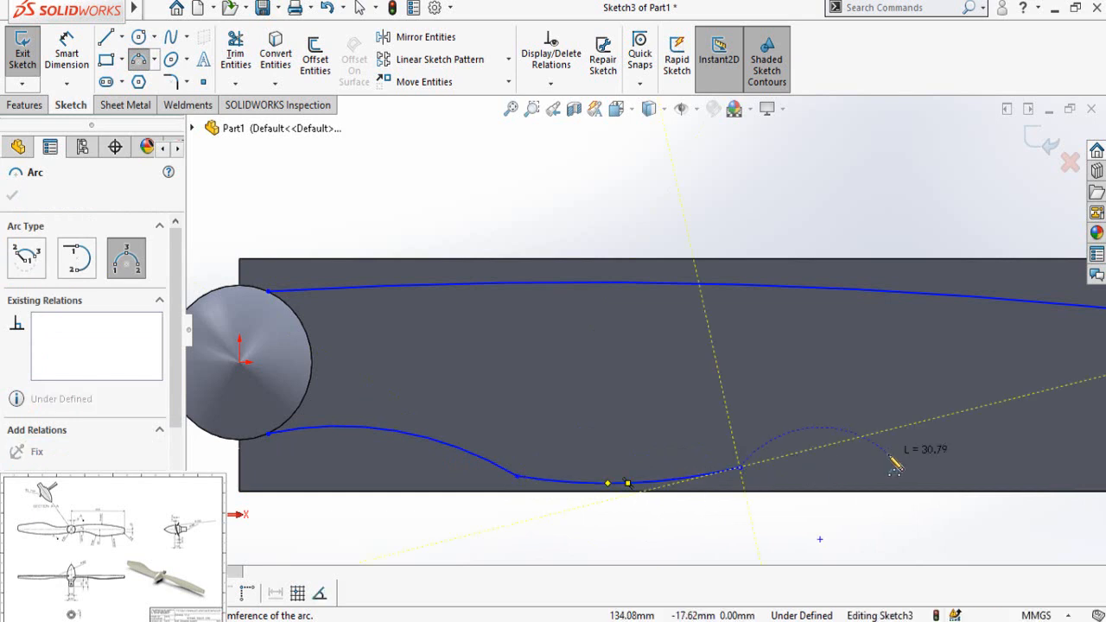
pyautogui.press('z')
pyautogui.click(969, 380)
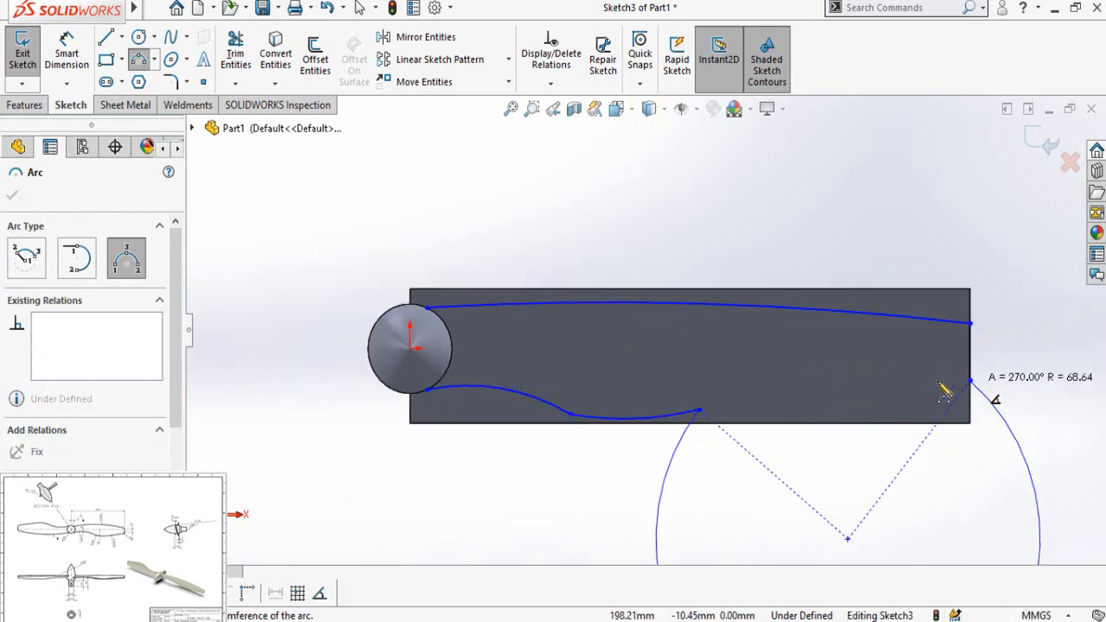
pyautogui.click(849, 409)
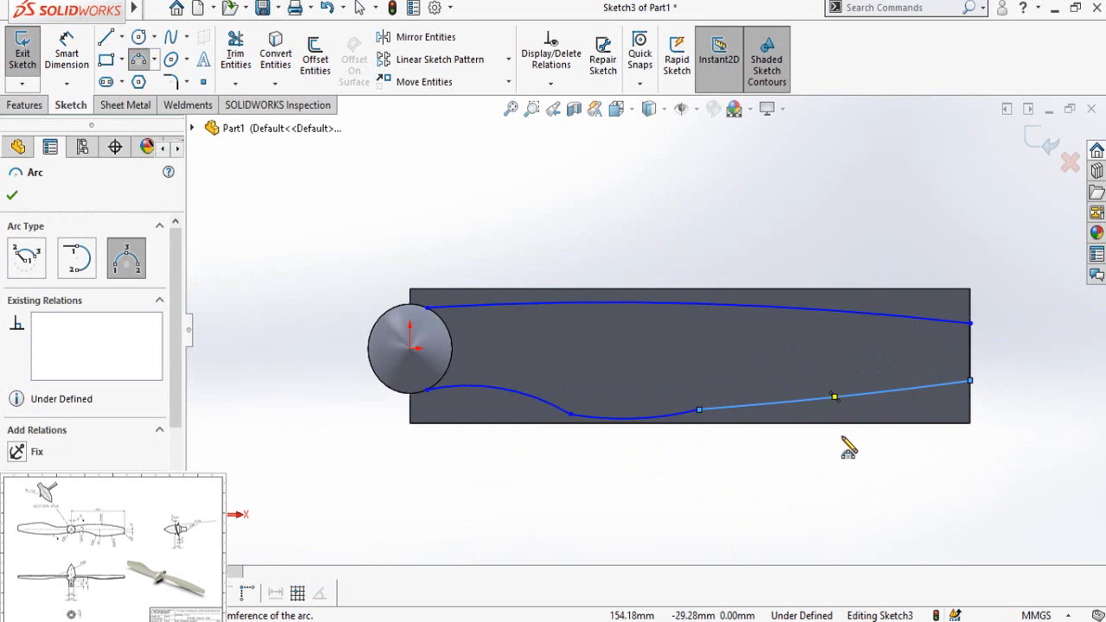
pyautogui.press('Escape')
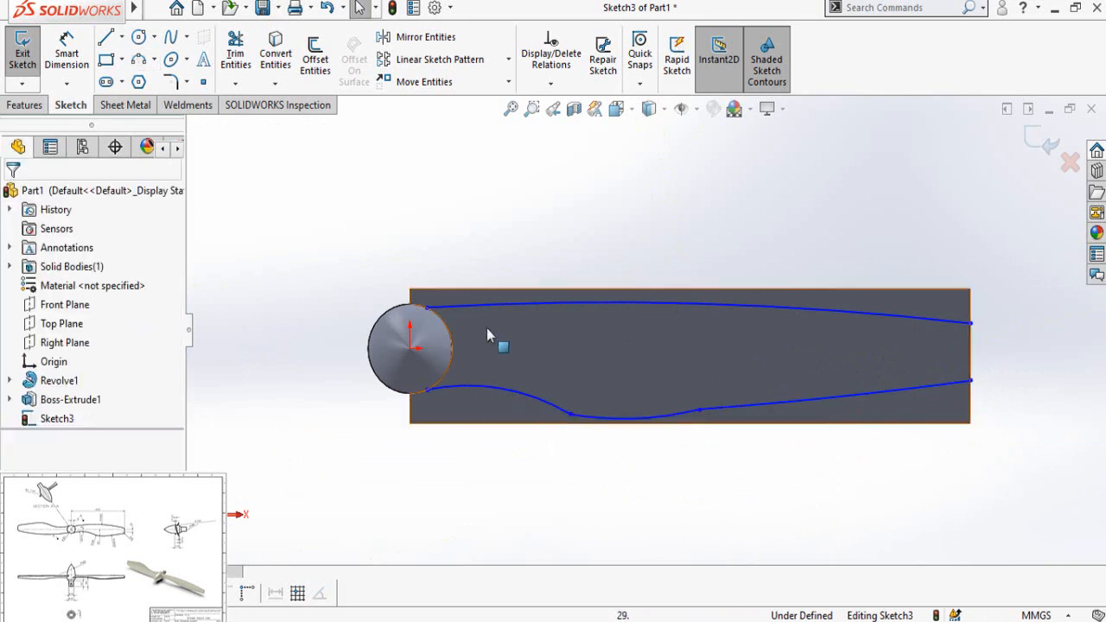
# Step: Add a vertical relation between the upper and lower arc endpoints on the hub circle
pyautogui.scroll(-4, 432, 310)
pyautogui.click(413, 308)
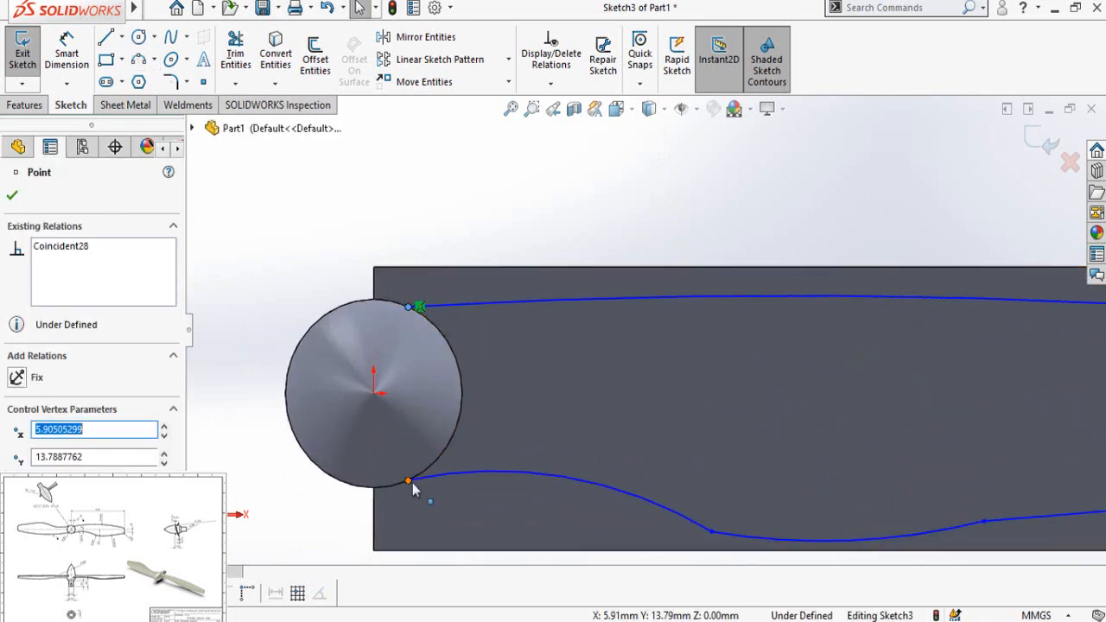
pyautogui.keyDown('ctrl'); pyautogui.click(409, 481); pyautogui.keyUp('ctrl')
pyautogui.click(483, 406)
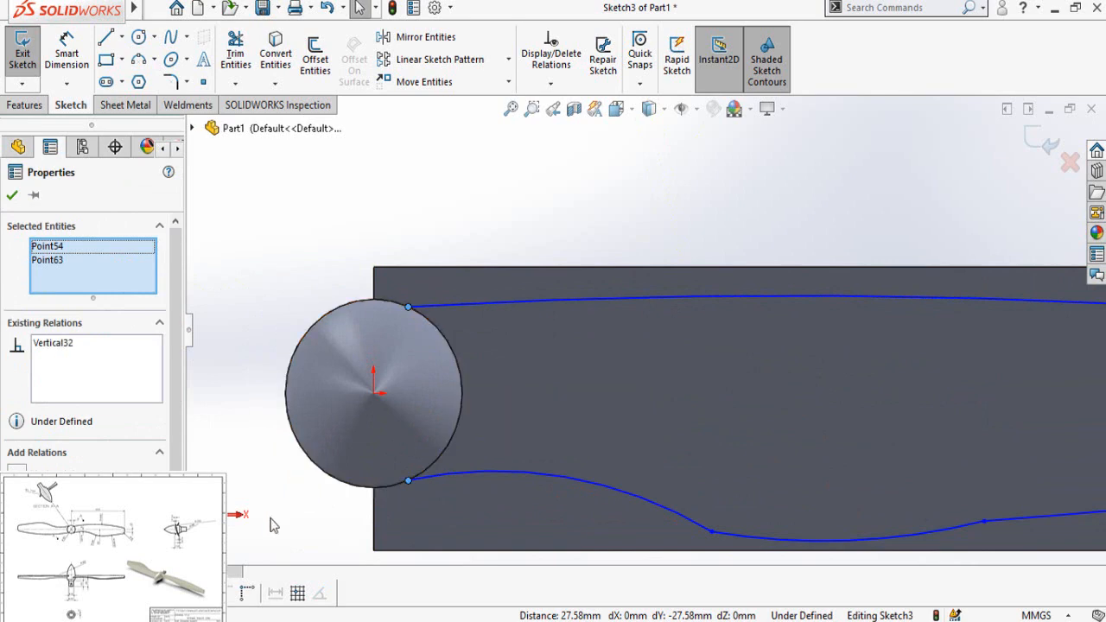
pyautogui.click(276, 519)
# Step: Dimension the upper arc's hub-side endpoint 9 mm horizontally from the origin
pyautogui.press('d')
pyautogui.click(373, 394)
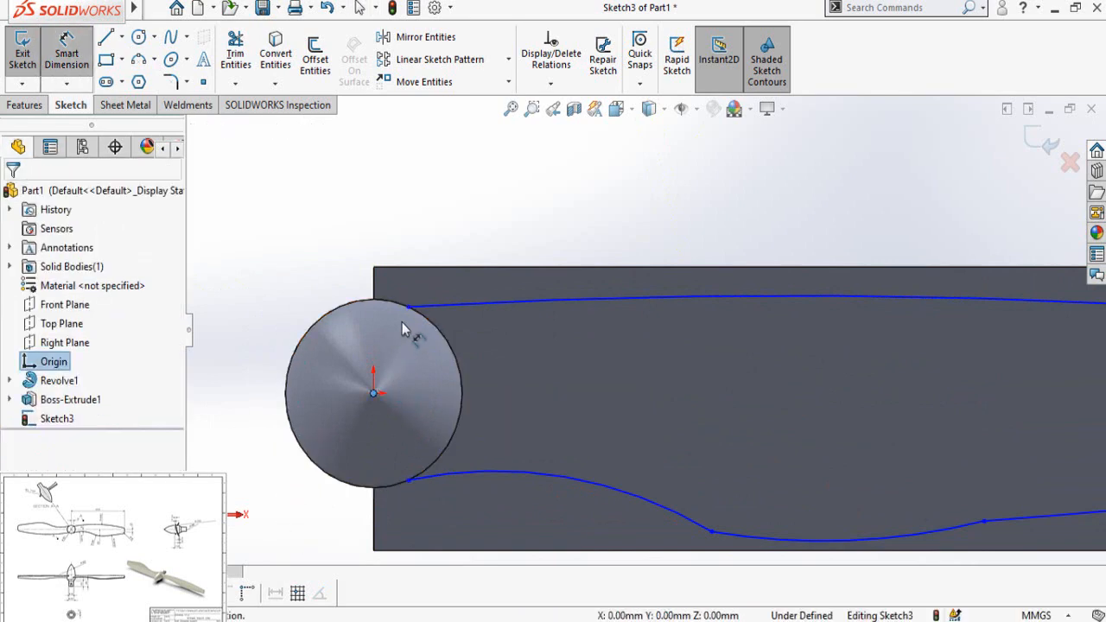
pyautogui.click(407, 307)
pyautogui.click(404, 198)
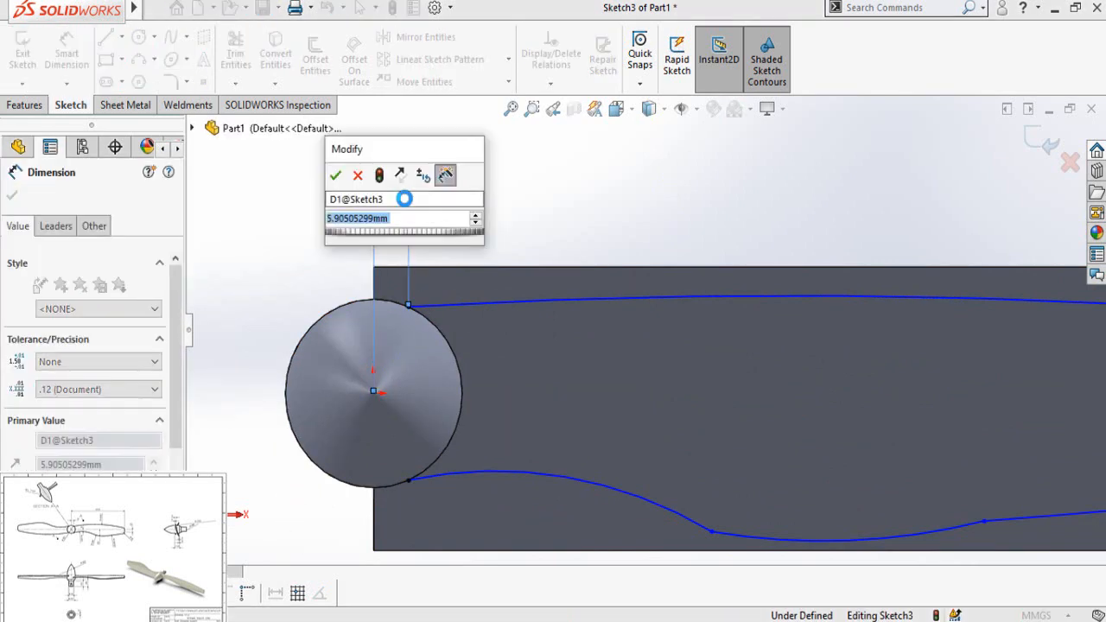
pyautogui.write('9')
pyautogui.press('Return')
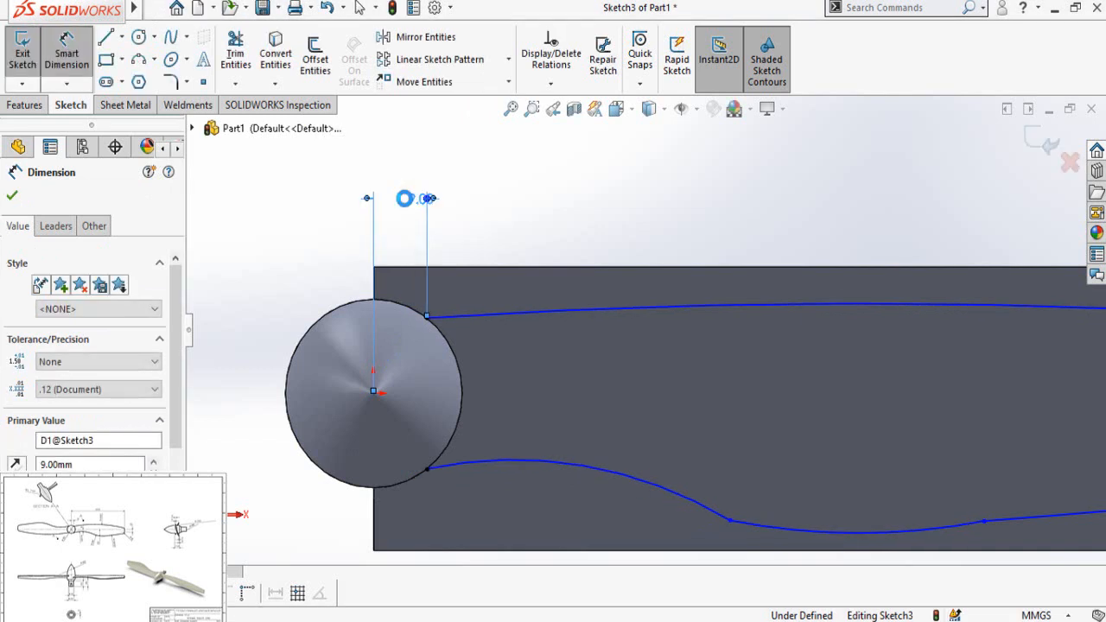
# Step: Round both tip corners of the blade outline with 6 mm sketch fillets
pyautogui.scroll(2, 650, 329)
pyautogui.scroll(2, 1029, 382)
pyautogui.scroll(-2, 933, 383)
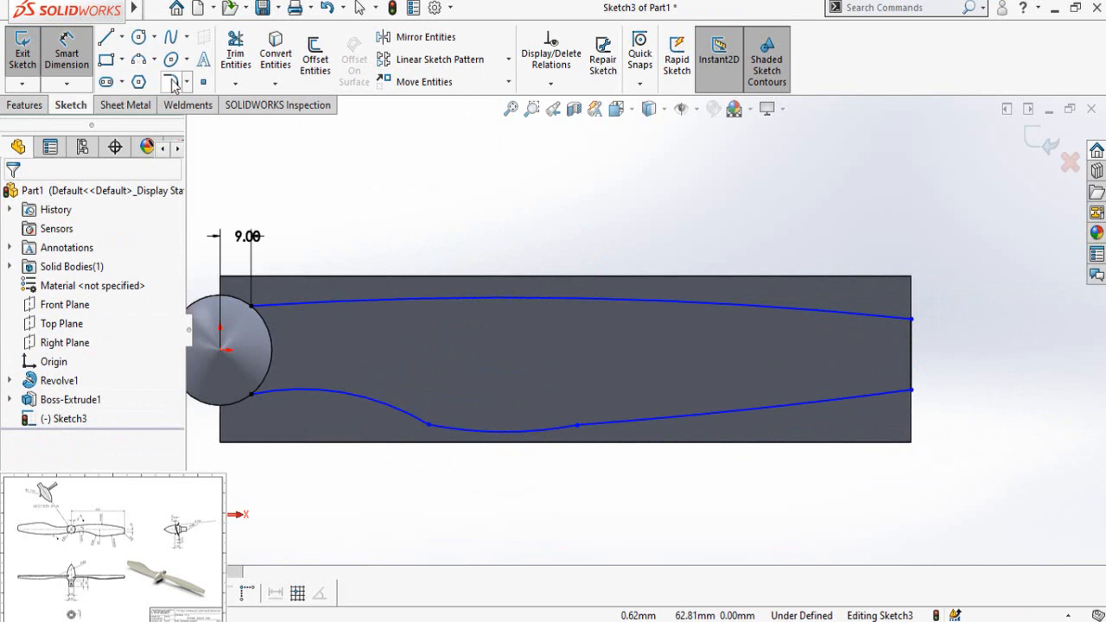
pyautogui.click(171, 82)
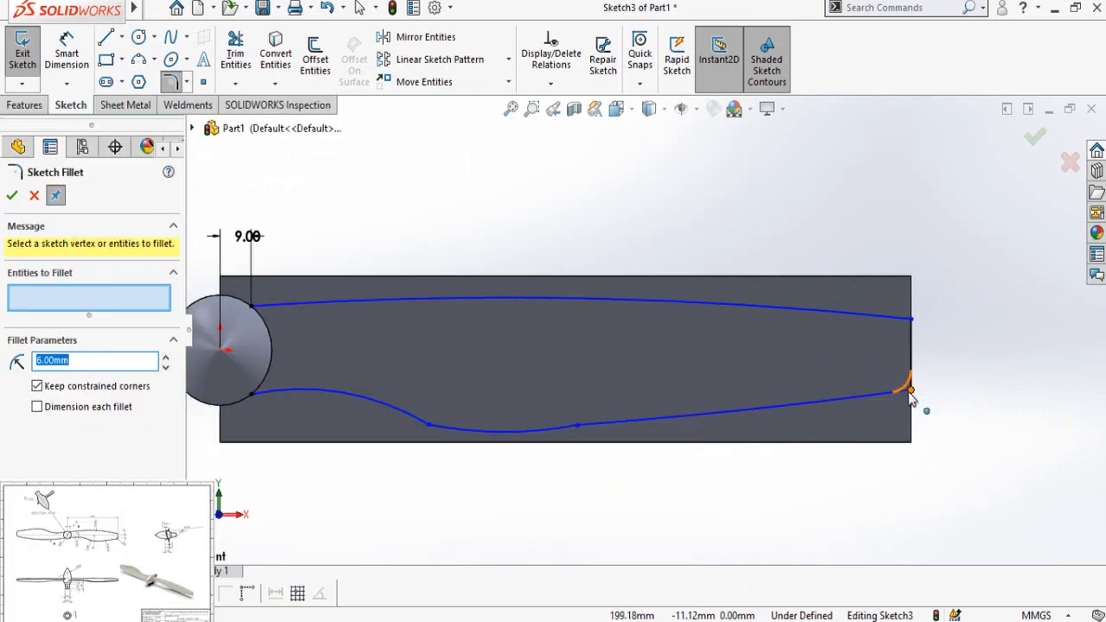
pyautogui.click(907, 391)
pyautogui.click(910, 321)
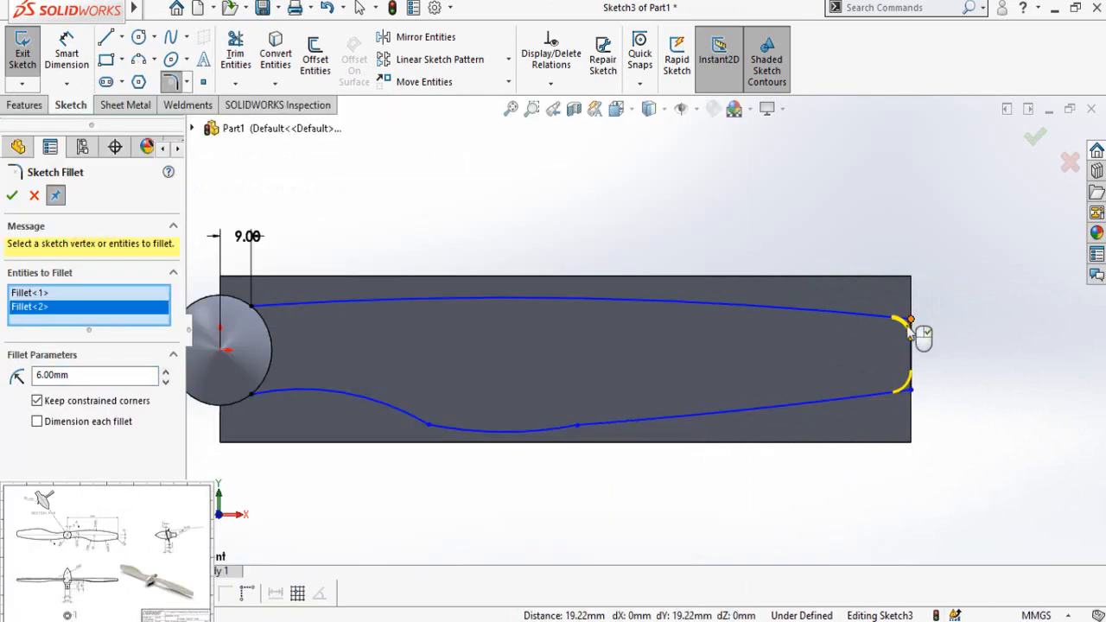
pyautogui.click(12, 196)
pyautogui.click(12, 196)
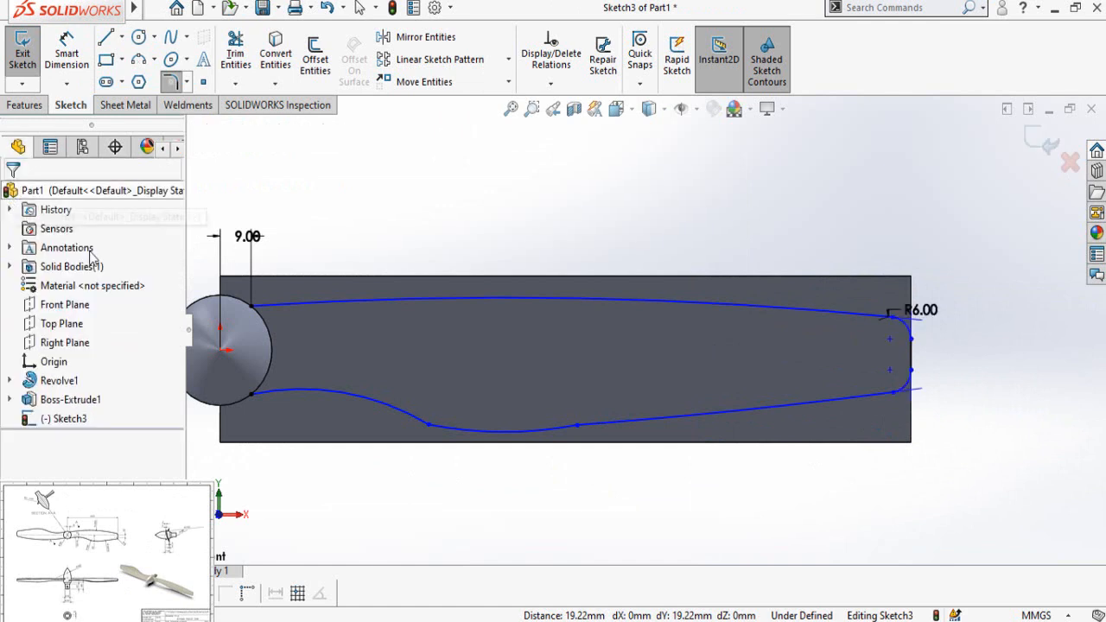
# Step: Add a tangent relation between the middle lower arc and the blade body's lower edge
pyautogui.scroll(1, 911, 409)
pyautogui.scroll(1, 562, 481)
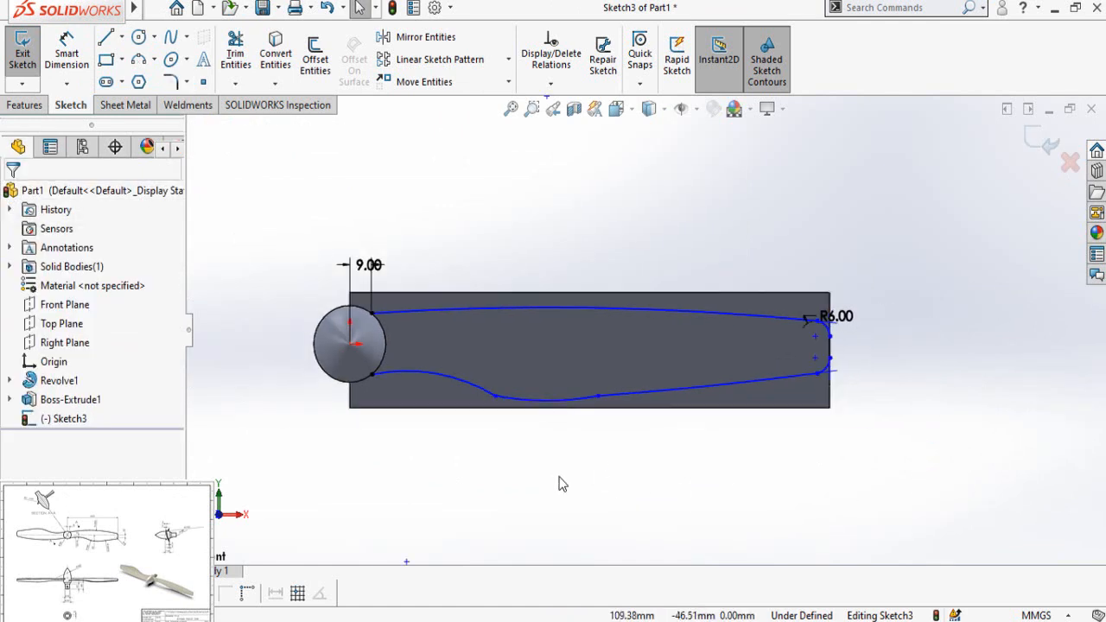
pyautogui.scroll(-2, 429, 390)
pyautogui.scroll(-1, 640, 425)
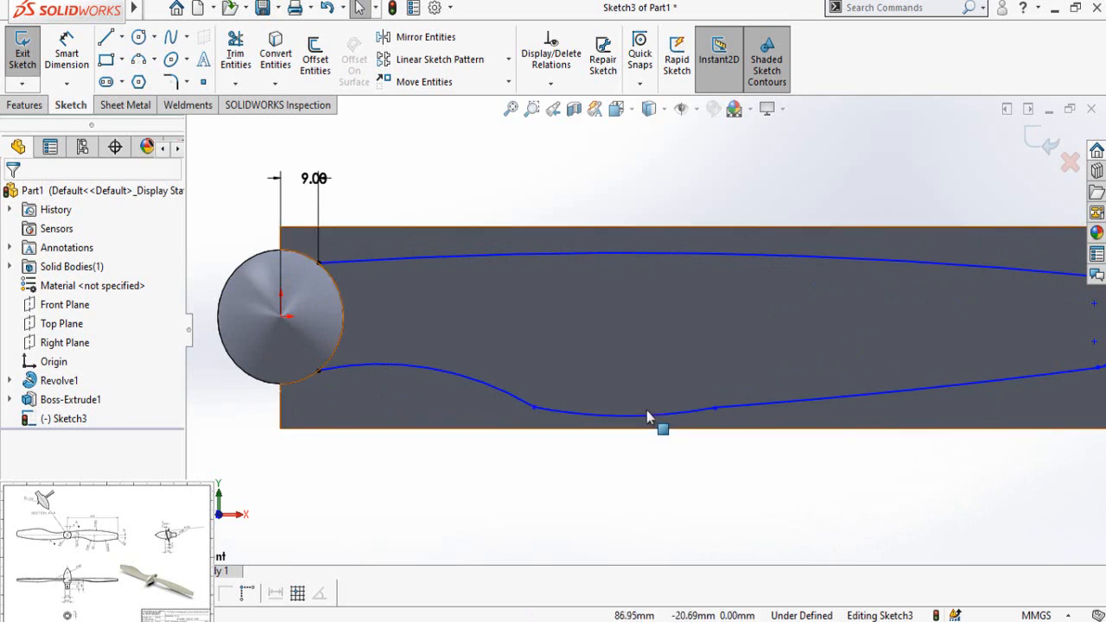
pyautogui.click(647, 416)
pyautogui.keyDown('ctrl'); pyautogui.click(650, 429); pyautogui.keyUp('ctrl')
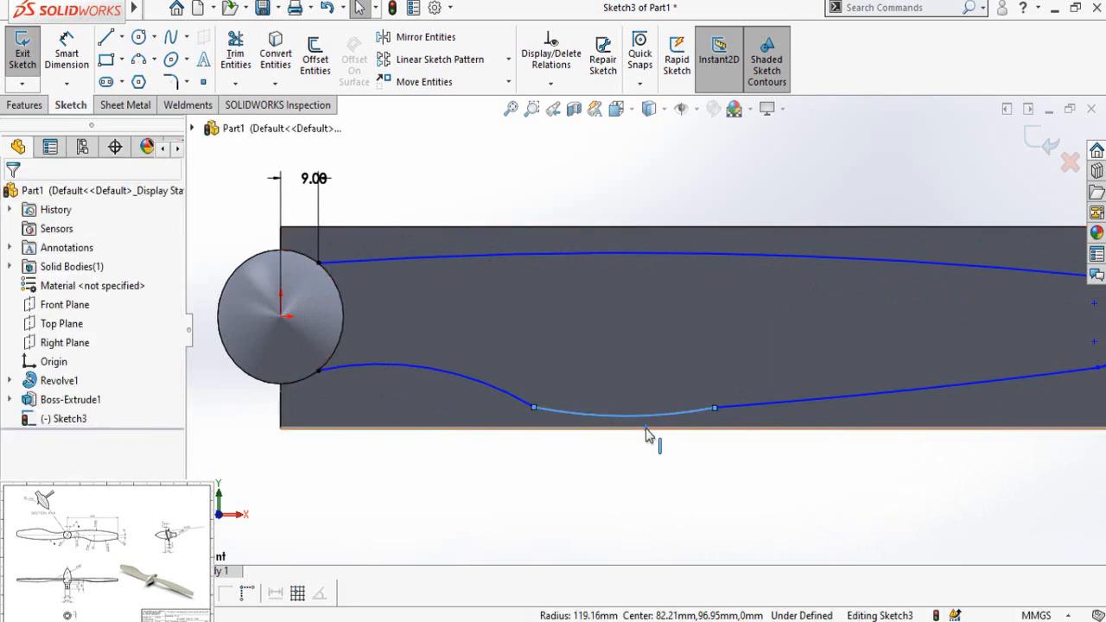
pyautogui.click(693, 376)
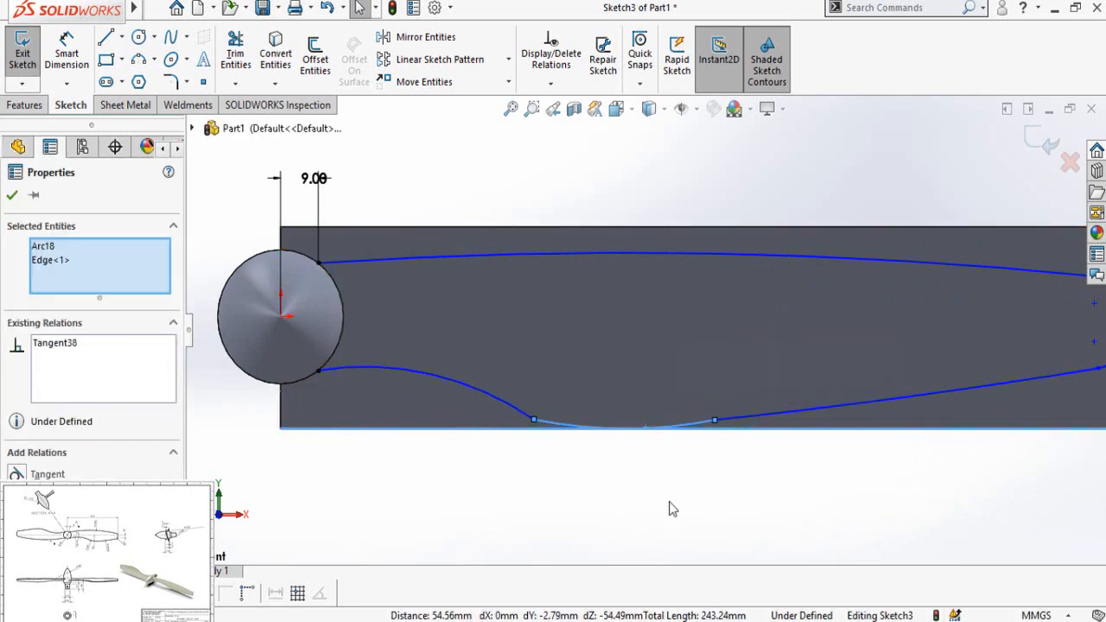
pyautogui.click(697, 494)
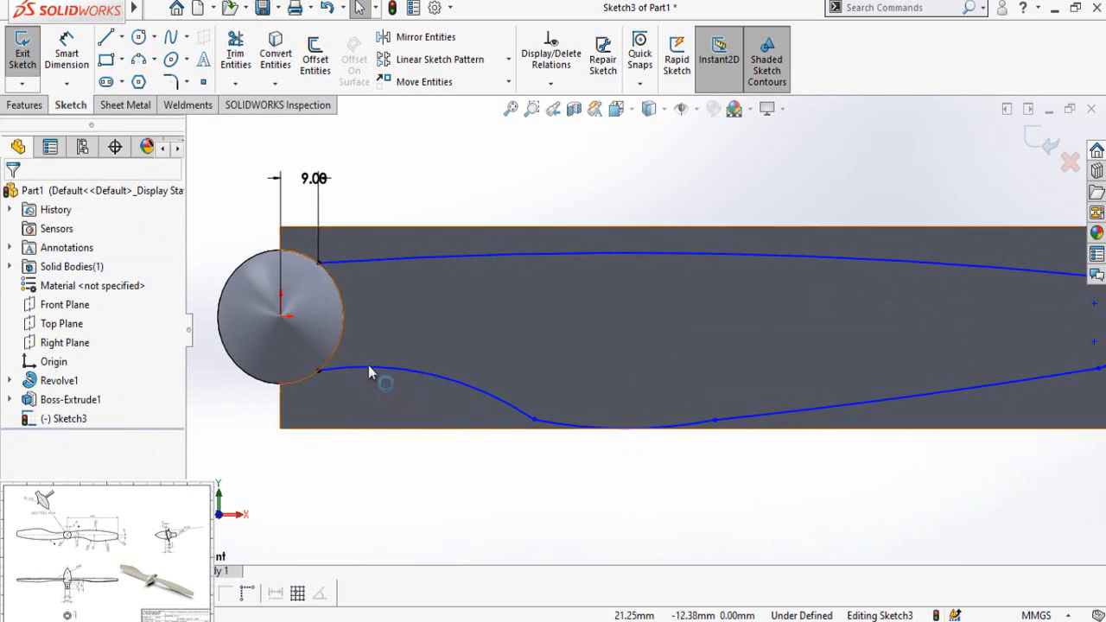
# Step: Make the hub-side lower arc tangent to the middle lower arc
pyautogui.click(405, 393)
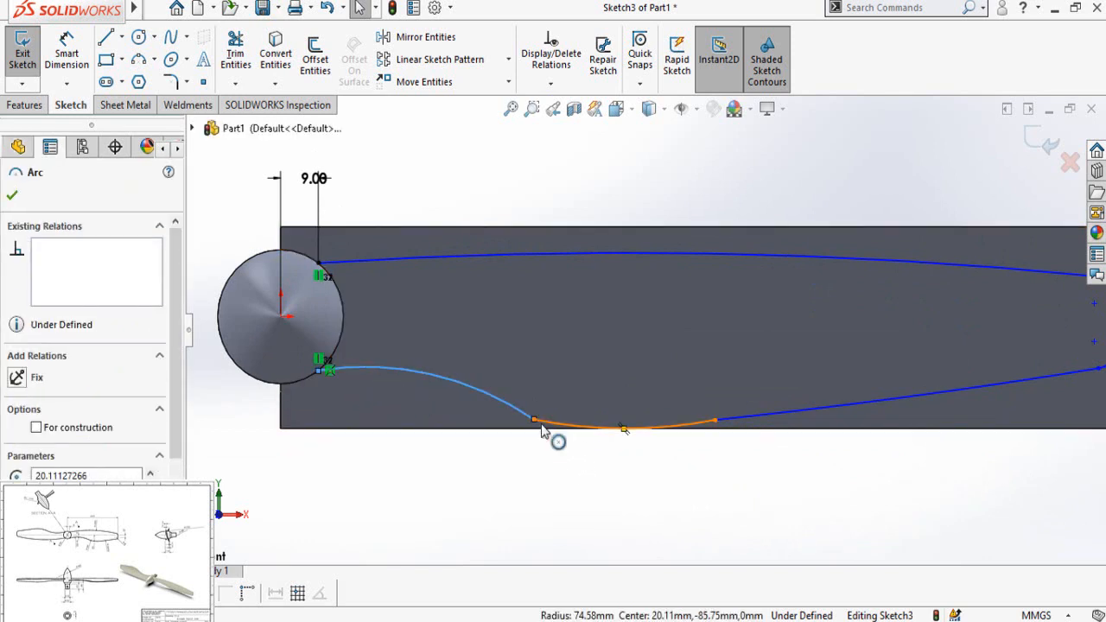
pyautogui.keyDown('ctrl'); pyautogui.click(542, 428); pyautogui.keyUp('ctrl')
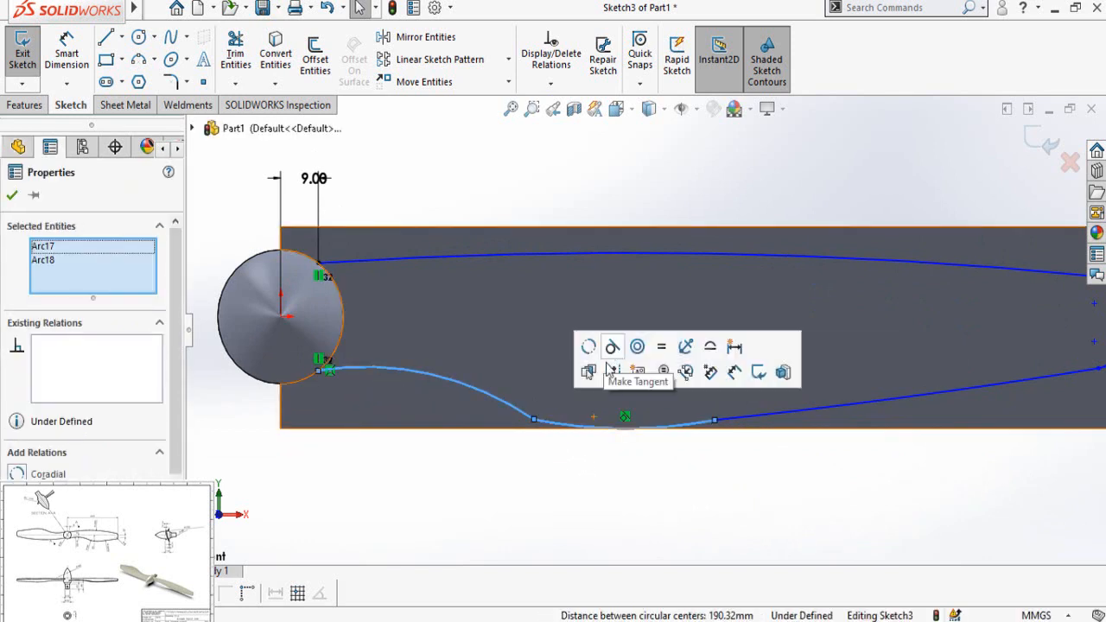
pyautogui.click(610, 370)
# Step: Make the middle lower arc tangent to the long lower arc that runs to the tip
pyautogui.scroll(3, 703, 483)
pyautogui.scroll(-3, 714, 365)
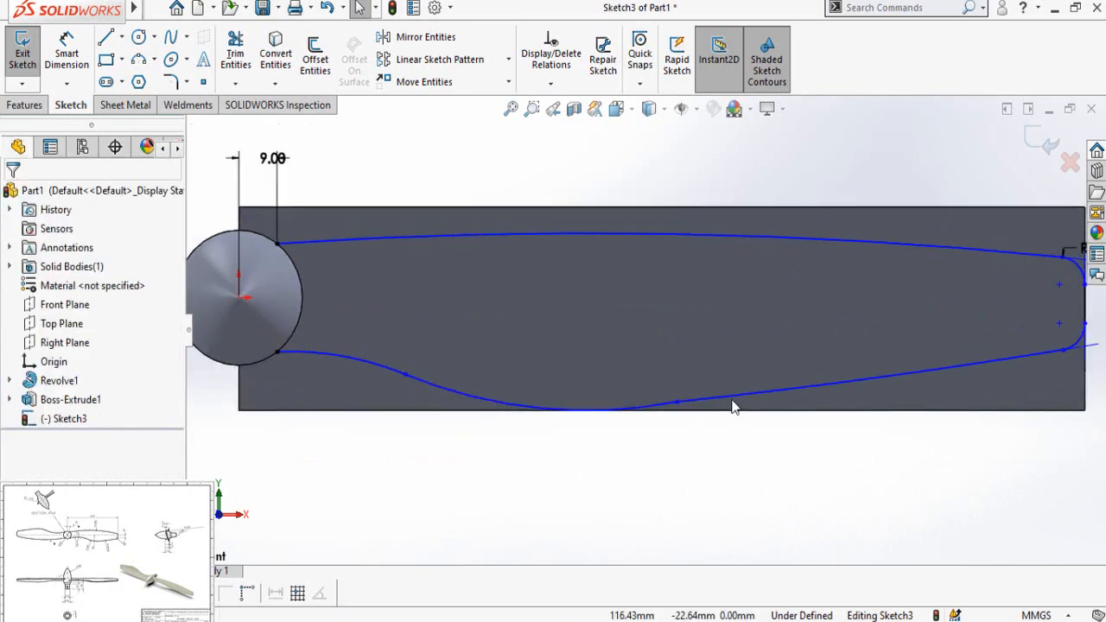
pyautogui.click(722, 402)
pyautogui.keyDown('ctrl'); pyautogui.click(653, 406); pyautogui.keyUp('ctrl')
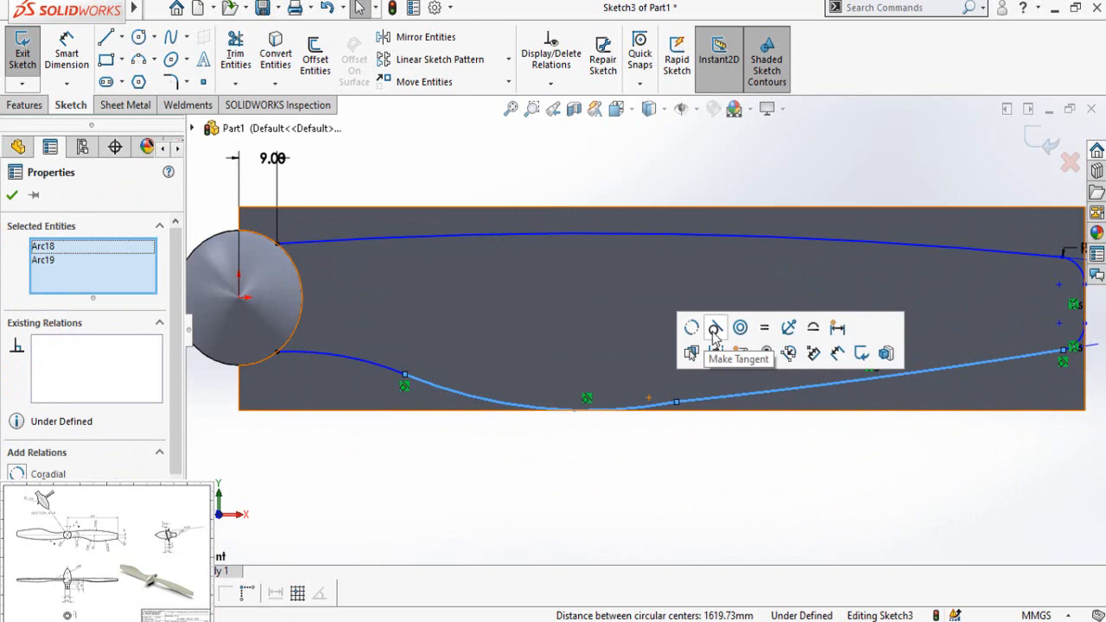
pyautogui.click(714, 335)
pyautogui.click(731, 504)
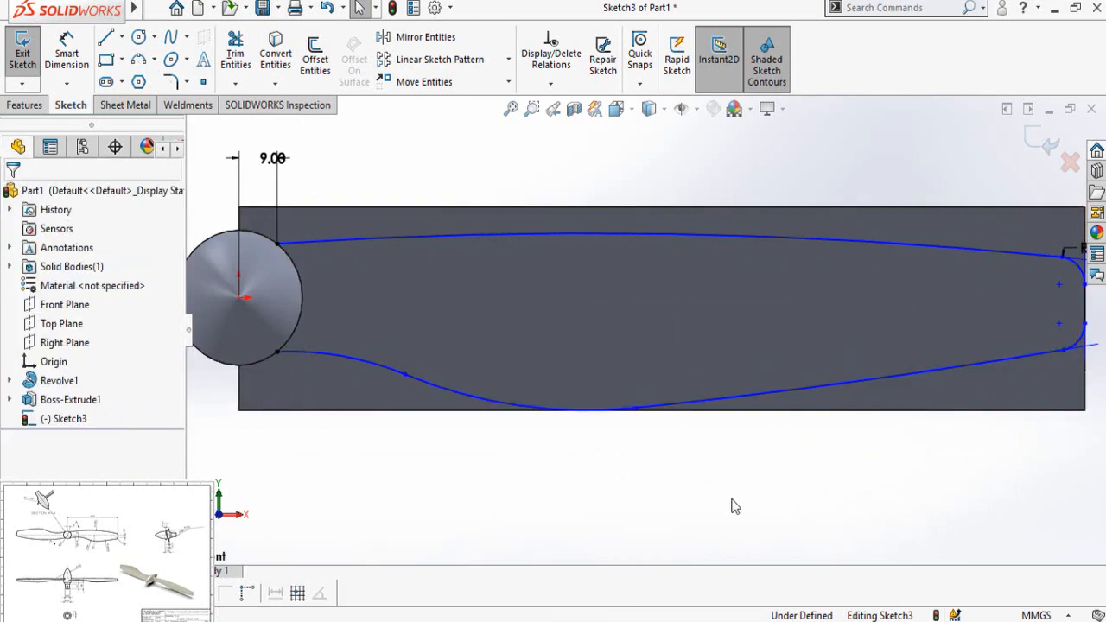
pyautogui.scroll(4, 732, 508)
pyautogui.moveTo(732, 510); pyautogui.dragTo(721, 304, button='right')
pyautogui.scroll(-3, 787, 360)
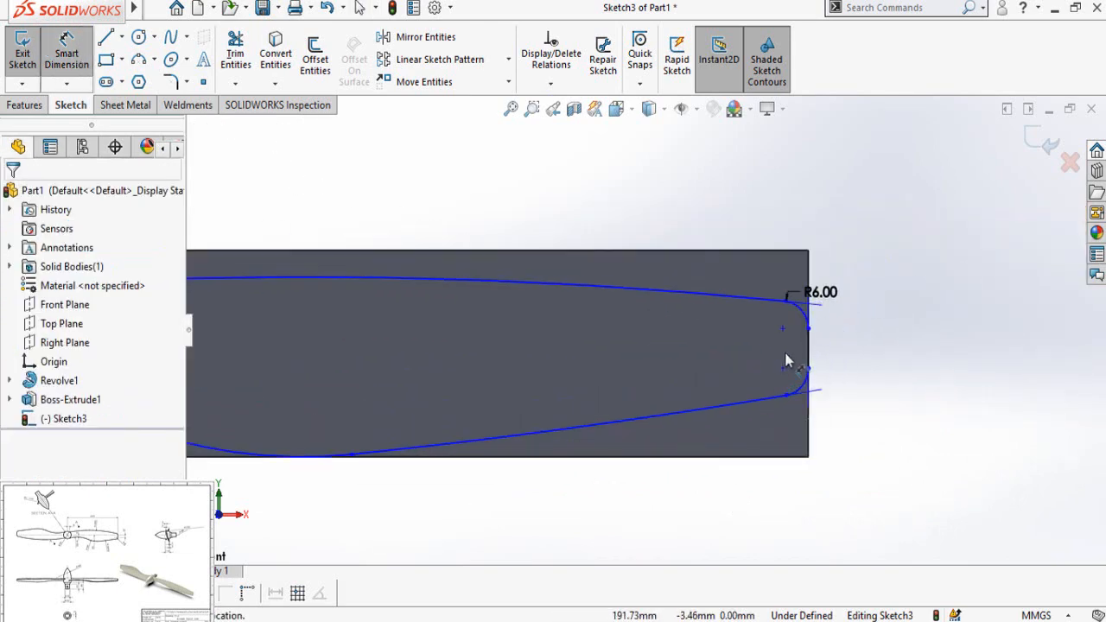
pyautogui.press('Escape')
# Step: Add a horizontal relation between the origin and the upper tip fillet's centre point
pyautogui.scroll(3, 777, 423)
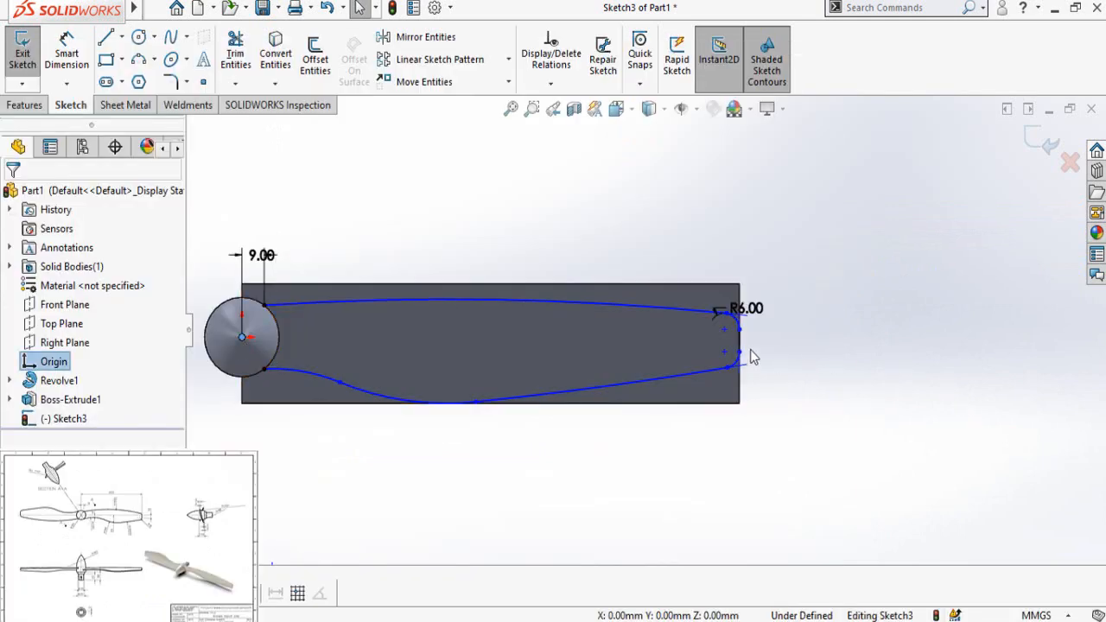
pyautogui.keyDown('ctrl'); pyautogui.click(724, 329); pyautogui.keyUp('ctrl')
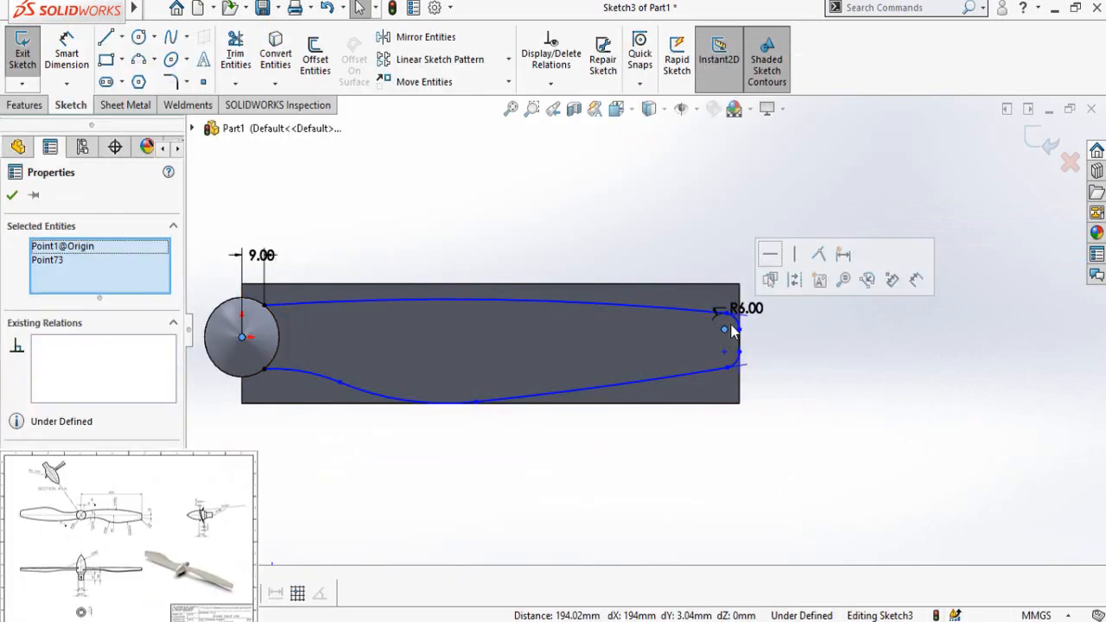
pyautogui.click(774, 260)
pyautogui.click(782, 457)
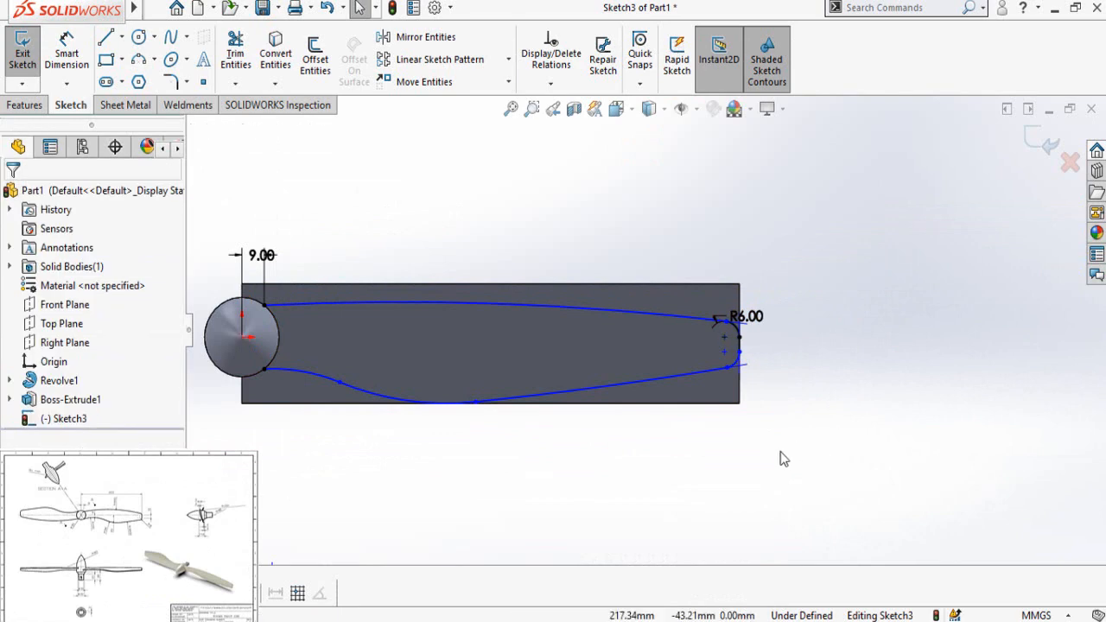
# Step: Dimension the upper arc of the blade outline with a 450 mm radius
pyautogui.scroll(1, 758, 453)
pyautogui.moveTo(758, 453); pyautogui.dragTo(750, 273, button='right')
pyautogui.click(531, 308)
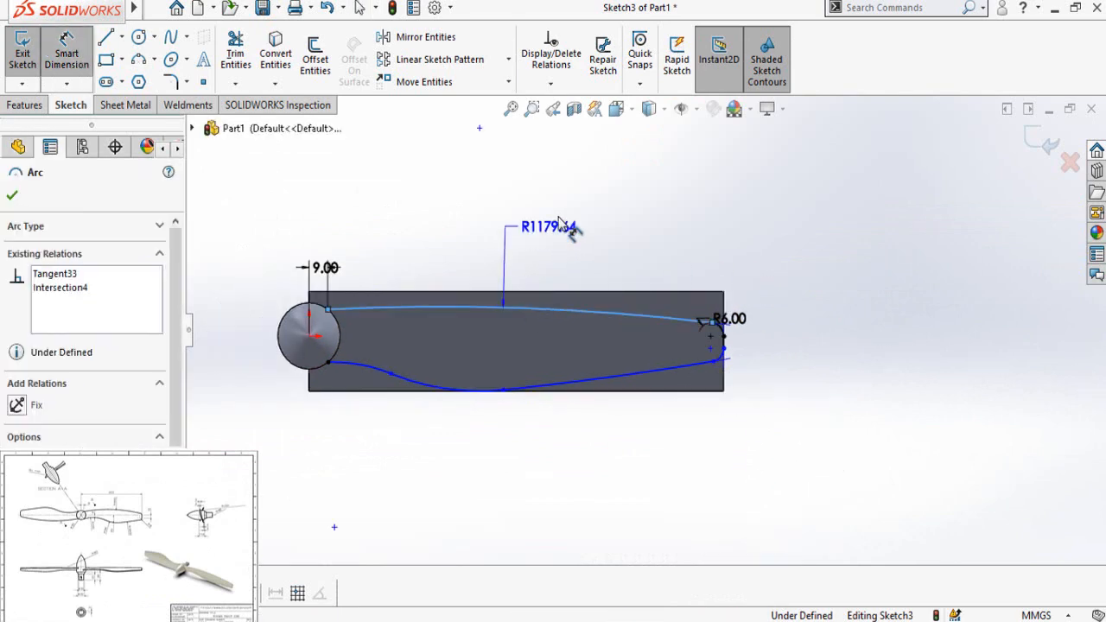
pyautogui.click(583, 203)
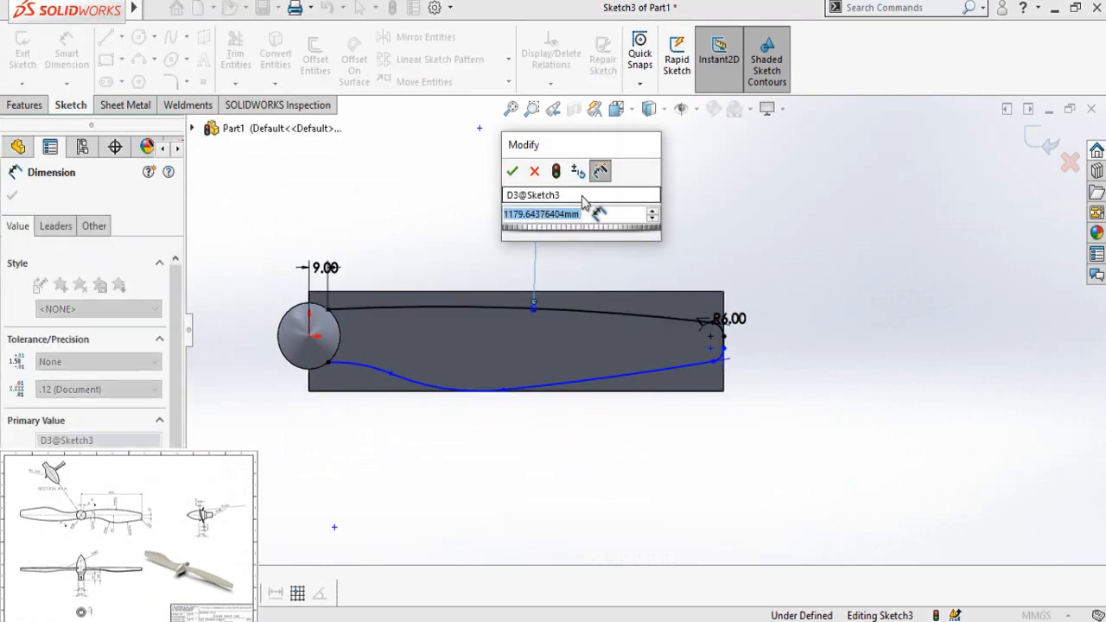
pyautogui.click(583, 196)
pyautogui.write('45')
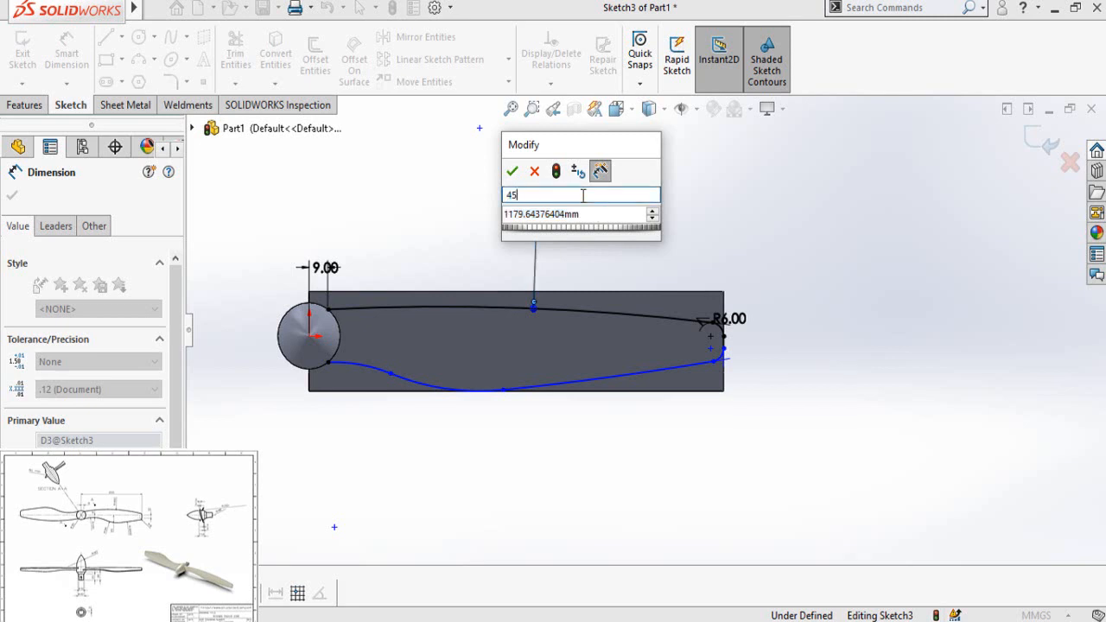
pyautogui.press('Return')
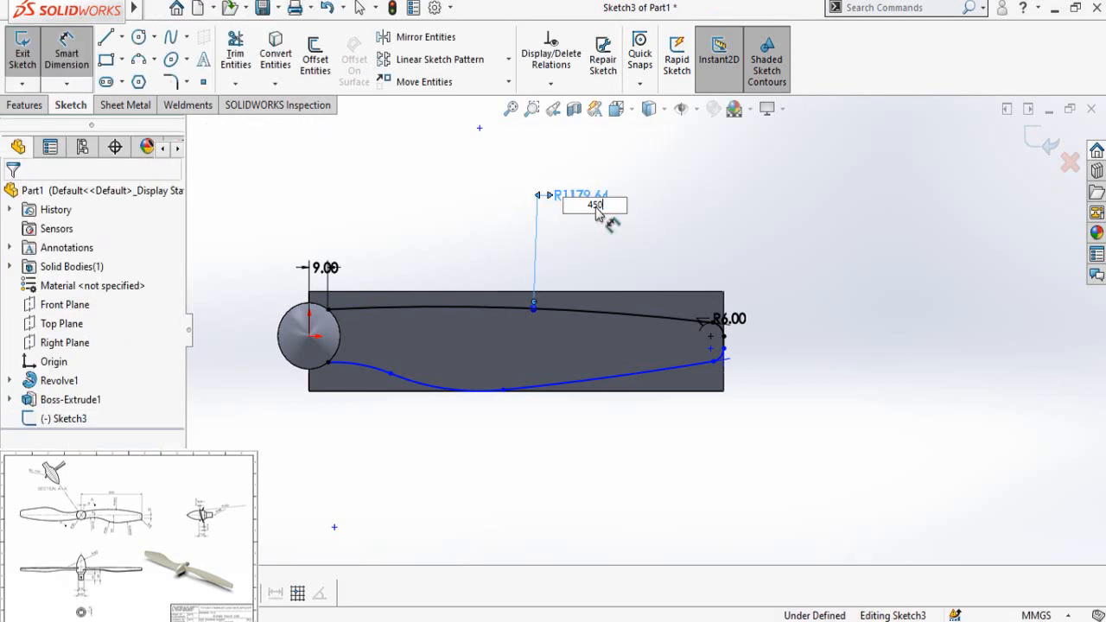
pyautogui.press('Return')
# Step: Dimension the vertical distance between the two tip fillets' centre points as 10 mm
pyautogui.scroll(-2, 727, 378)
pyautogui.click(704, 317)
pyautogui.click(704, 335)
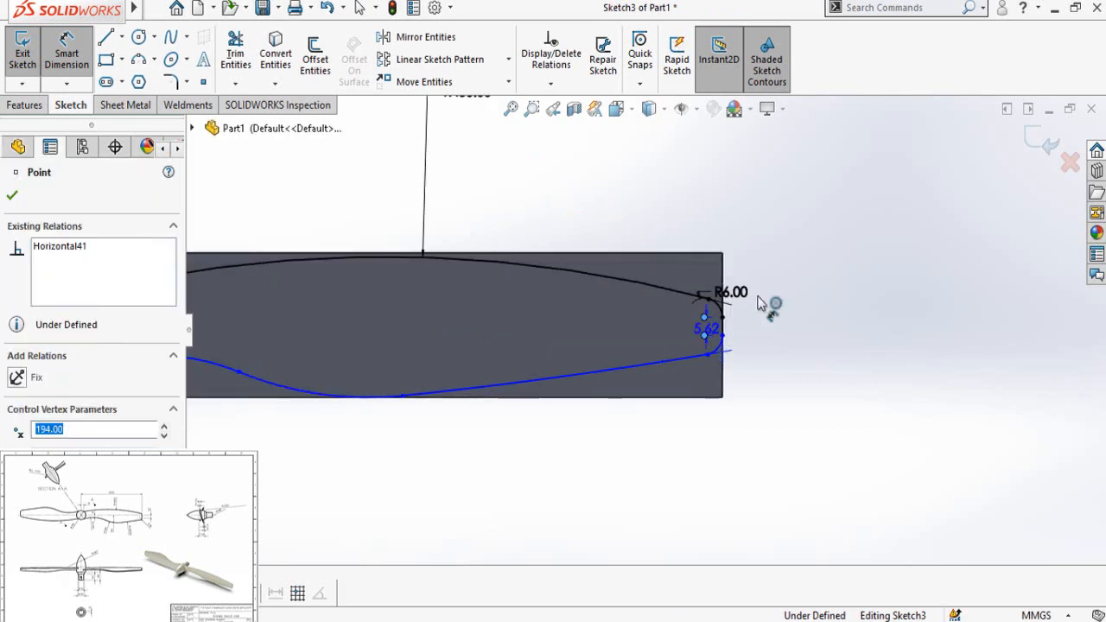
pyautogui.click(795, 270)
pyautogui.write('10')
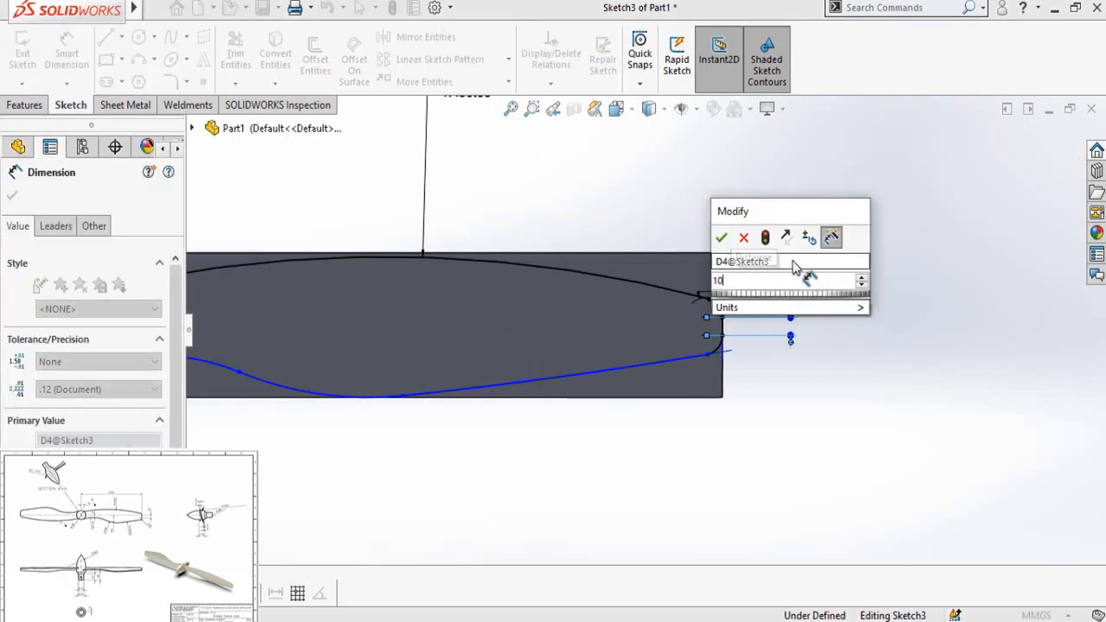
pyautogui.press('Return')
pyautogui.click(834, 478)
# Step: Dimension the hub-side lower arc with a 100 mm radius
pyautogui.scroll(4, 506, 474)
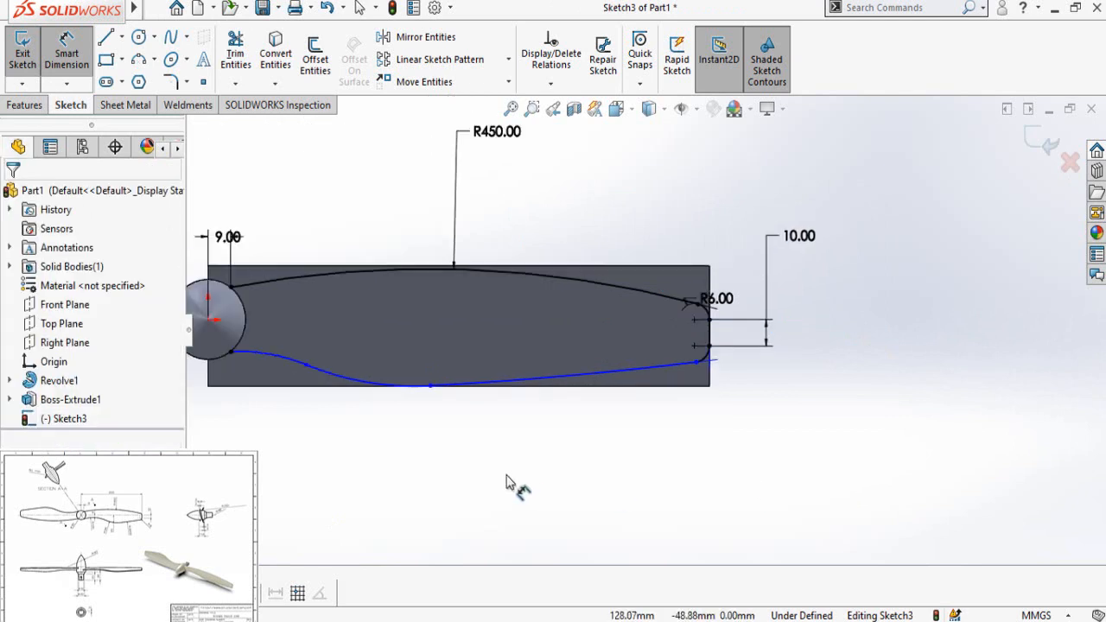
pyautogui.scroll(-2, 444, 333)
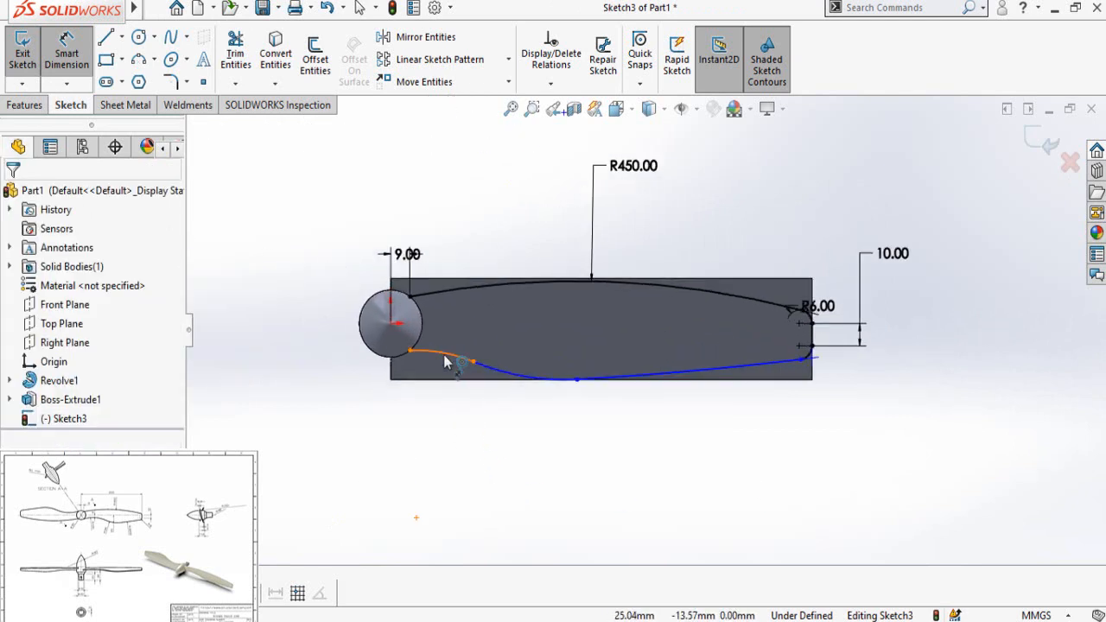
pyautogui.click(444, 361)
pyautogui.click(421, 457)
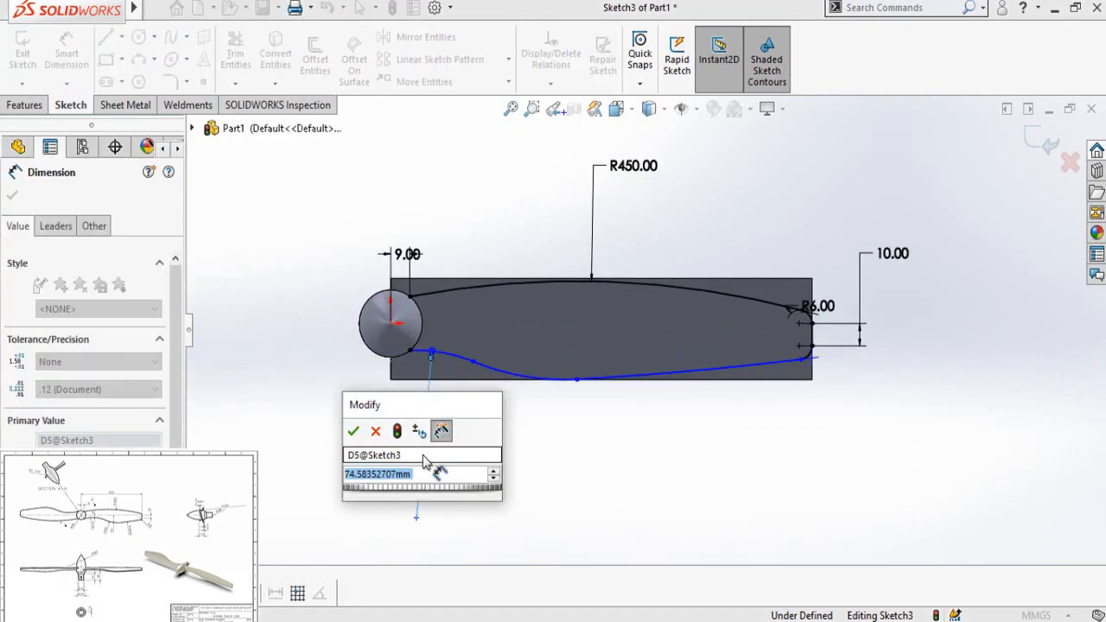
pyautogui.write('100')
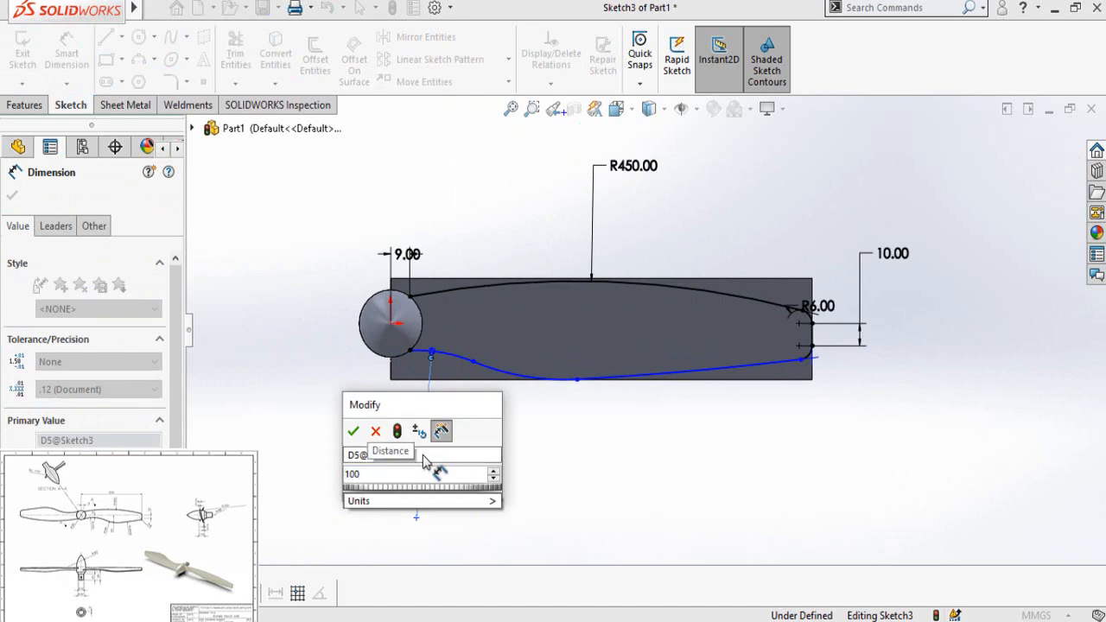
pyautogui.press('Return')
# Step: Dimension the middle lower arc with a 94 mm radius
pyautogui.scroll(-2, 532, 380)
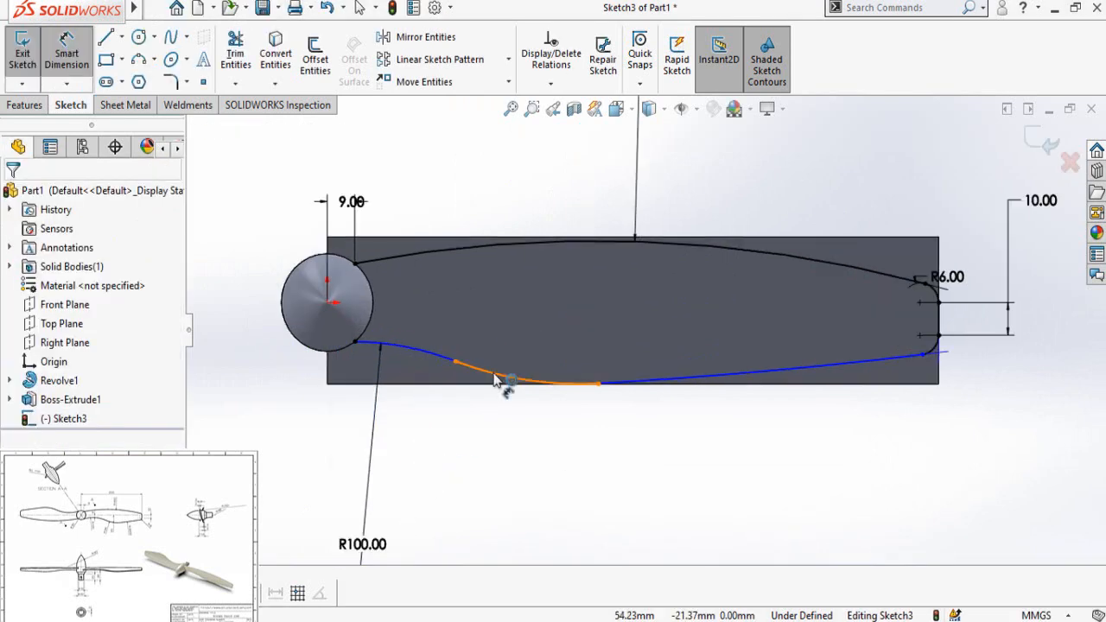
pyautogui.click(501, 383)
pyautogui.click(474, 428)
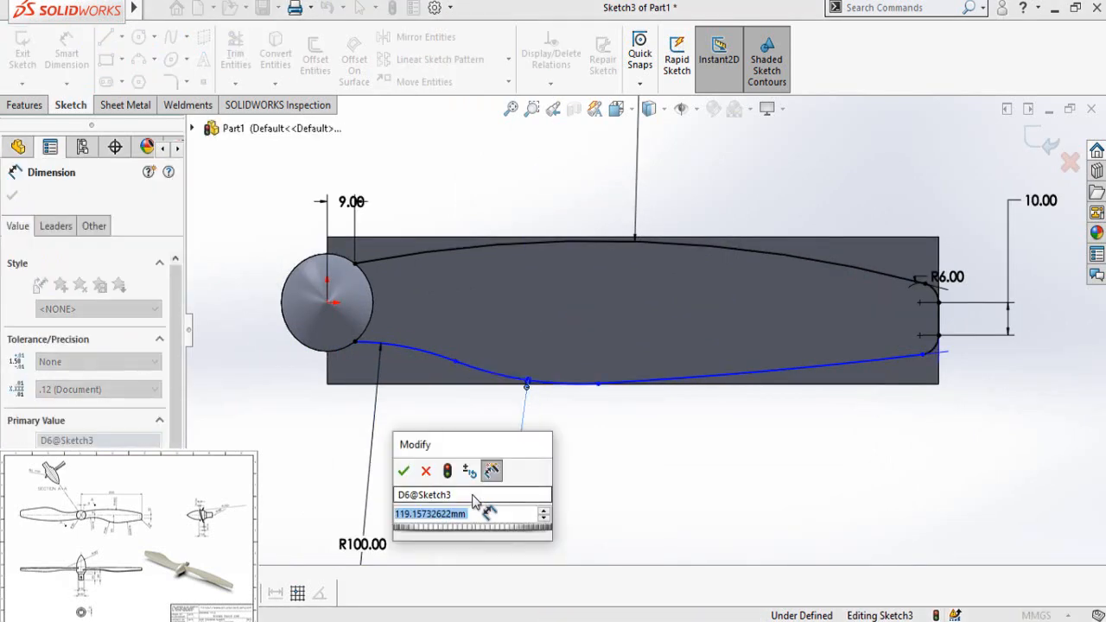
pyautogui.write('94')
pyautogui.press('Return')
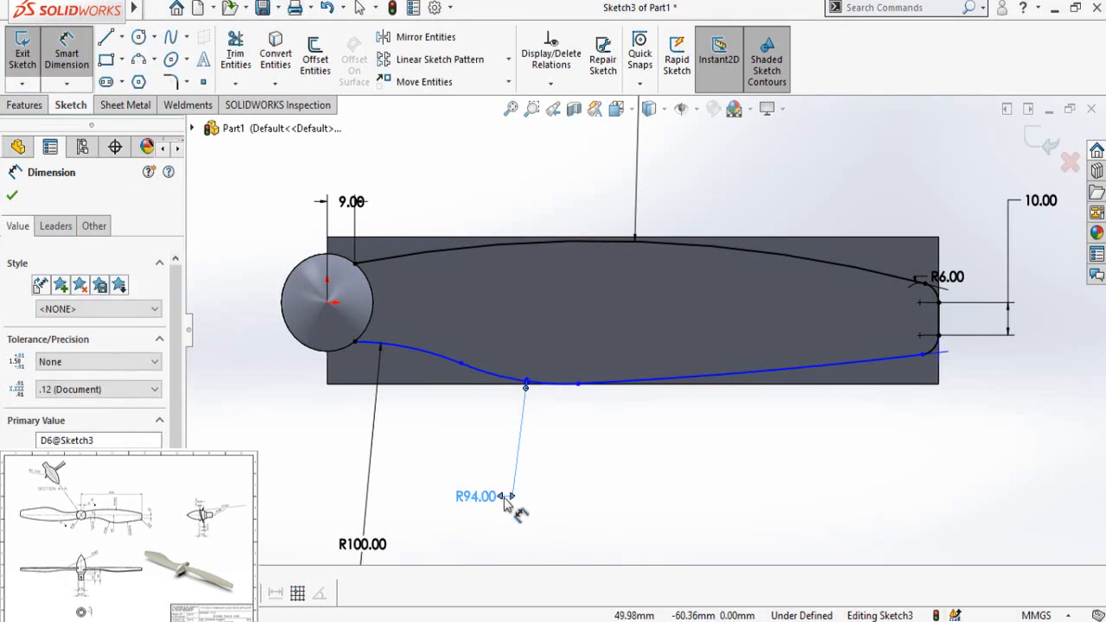
# Step: Dimension the long lower arc running to the tip with a 3200 mm radius
pyautogui.click(693, 384)
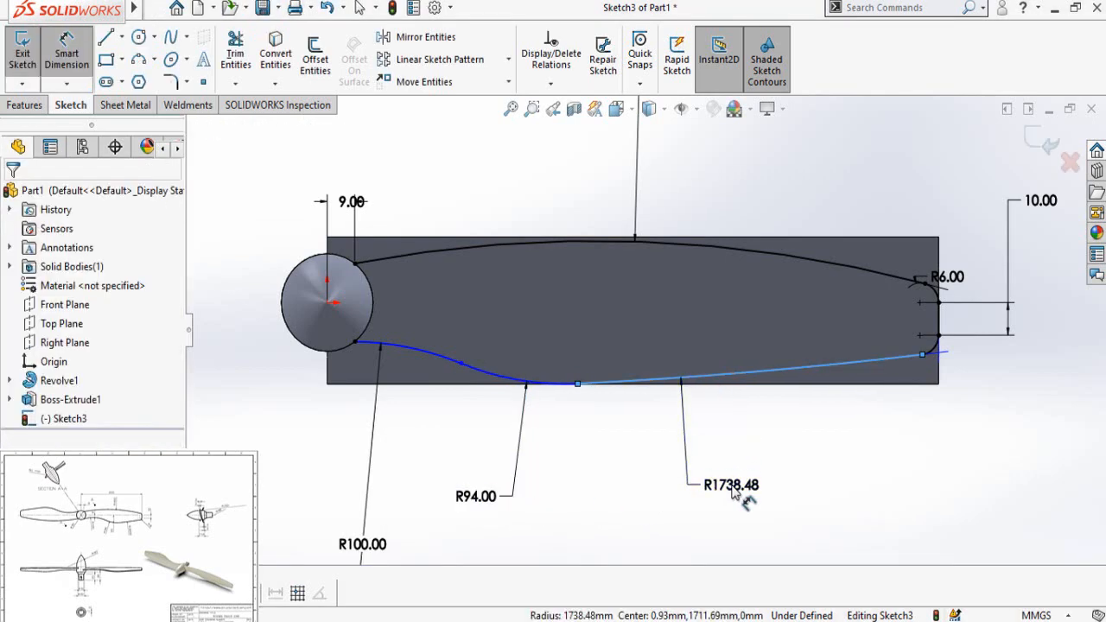
pyautogui.click(721, 414)
pyautogui.write('3200')
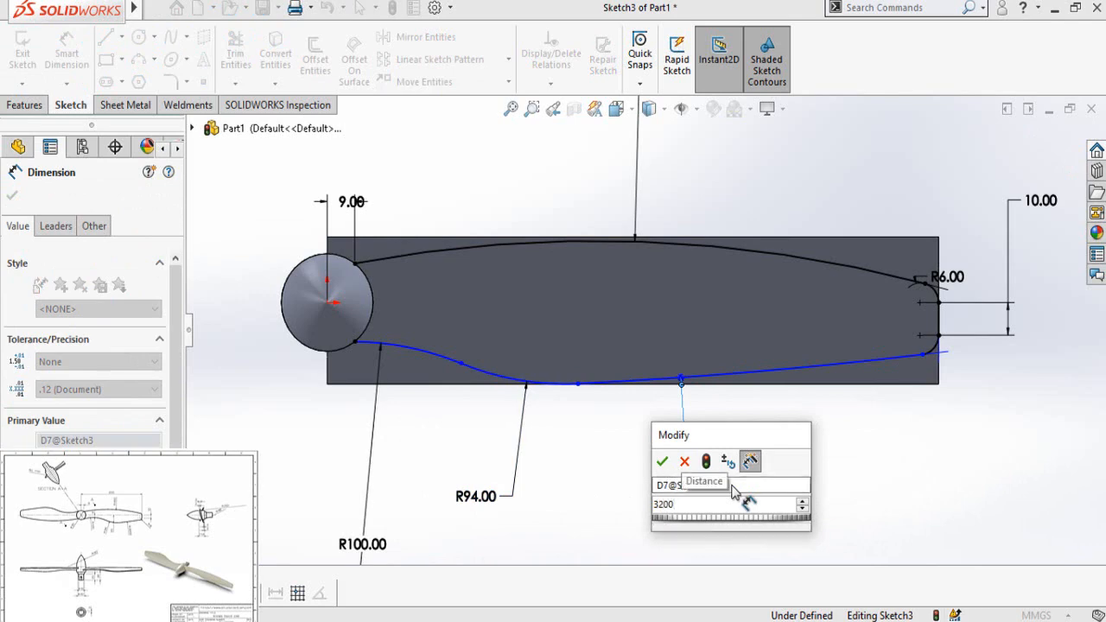
pyautogui.press('Return')
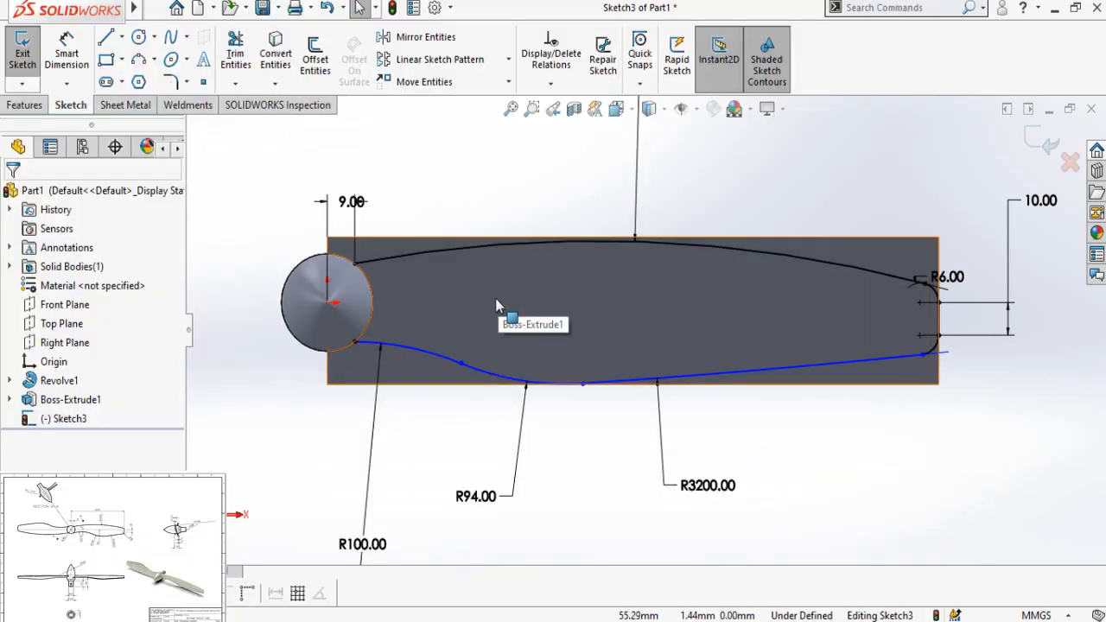
# Step: Add a vertical dimension between the origin and the hub-side 100 mm lower arc
pyautogui.moveTo(237, 325); pyautogui.dragTo(238, 174, button='right')
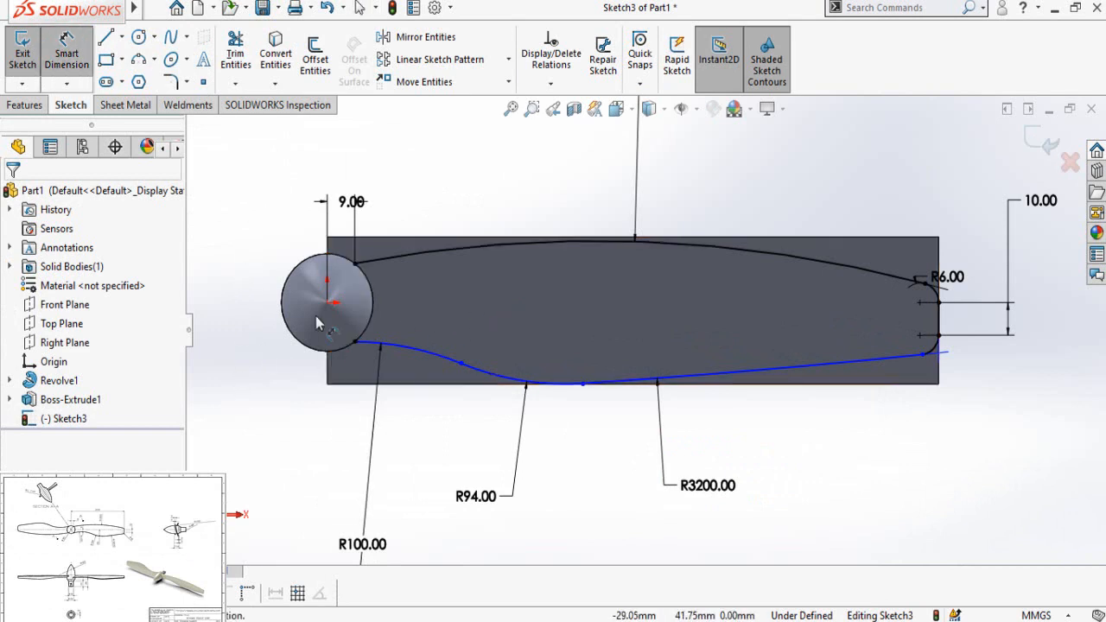
pyautogui.click(400, 351)
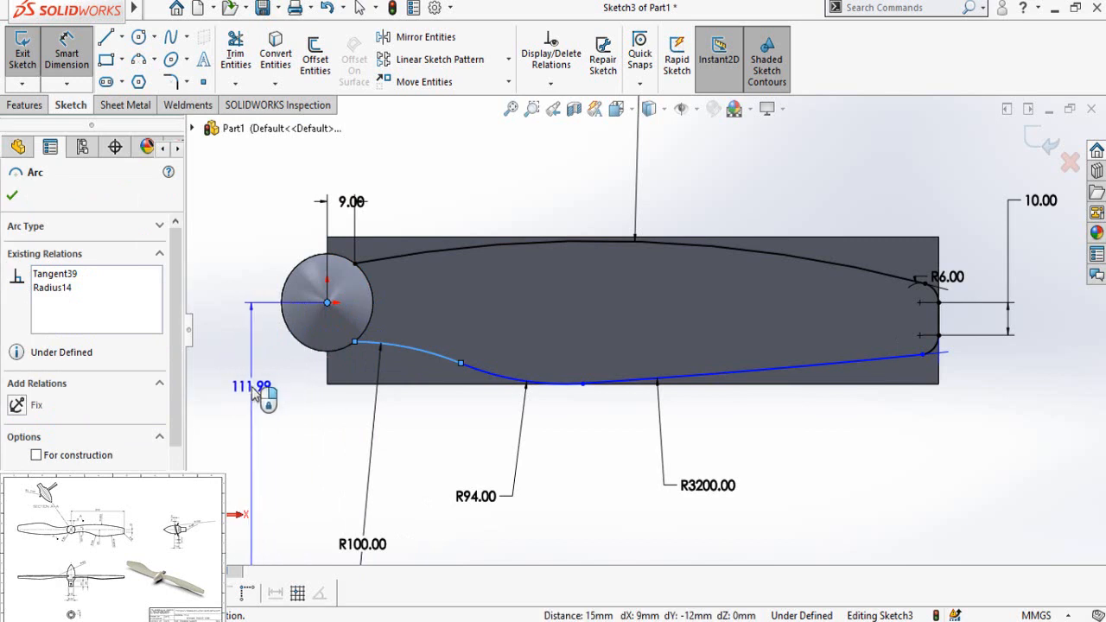
pyautogui.click(253, 390)
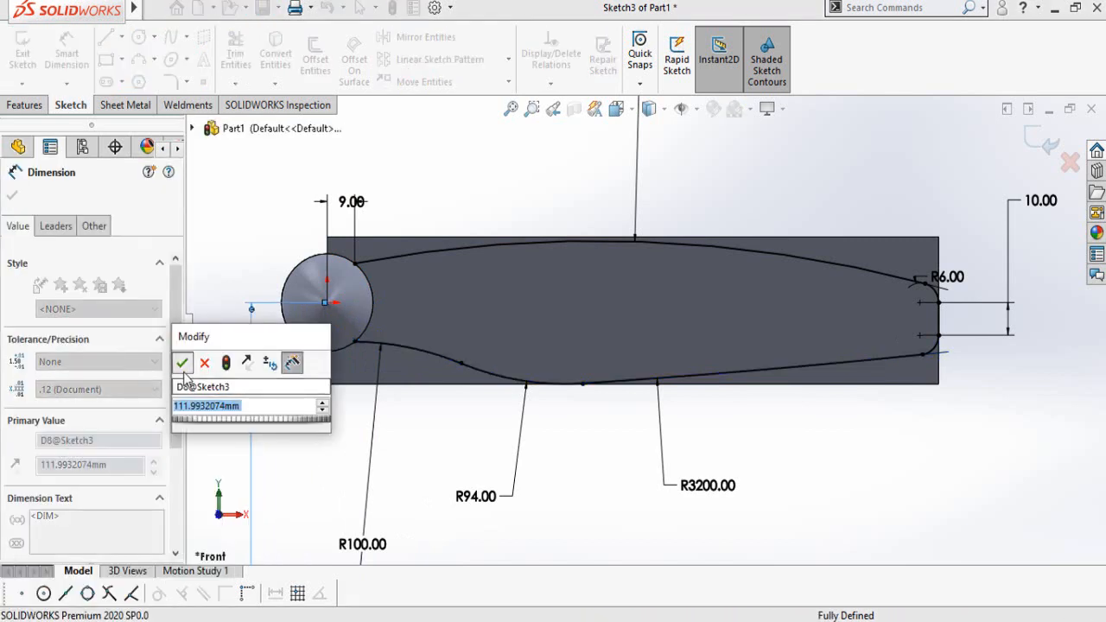
pyautogui.click(182, 366)
# Step: Set the new dimension's first arc condition to Min so it measures to the arc's nearest point
pyautogui.click(55, 225)
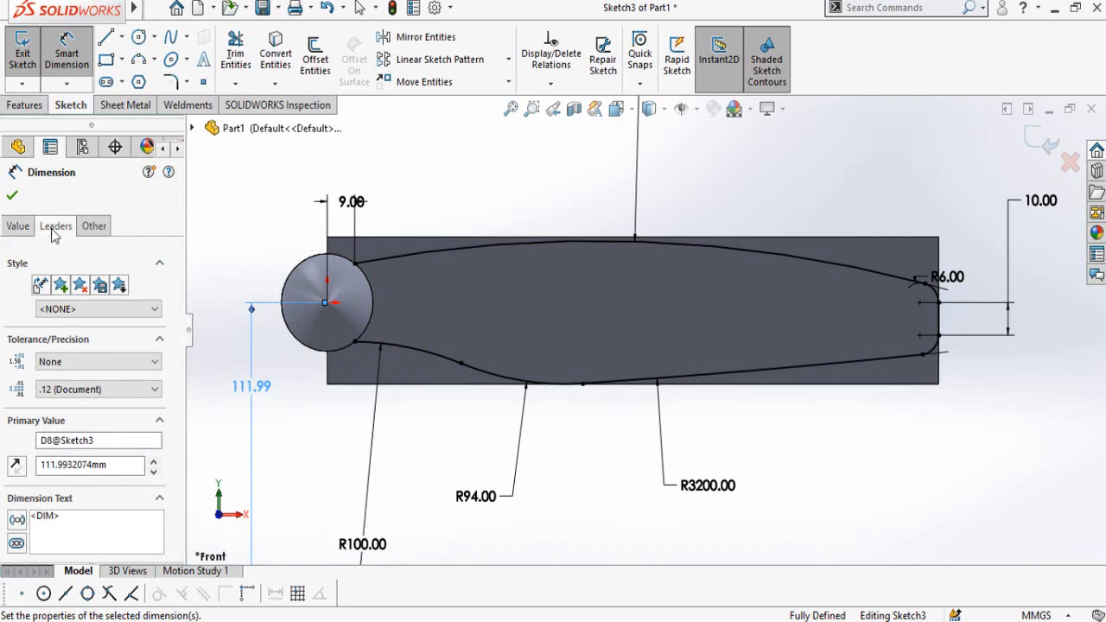
pyautogui.moveTo(177, 288); pyautogui.dragTo(177, 390)
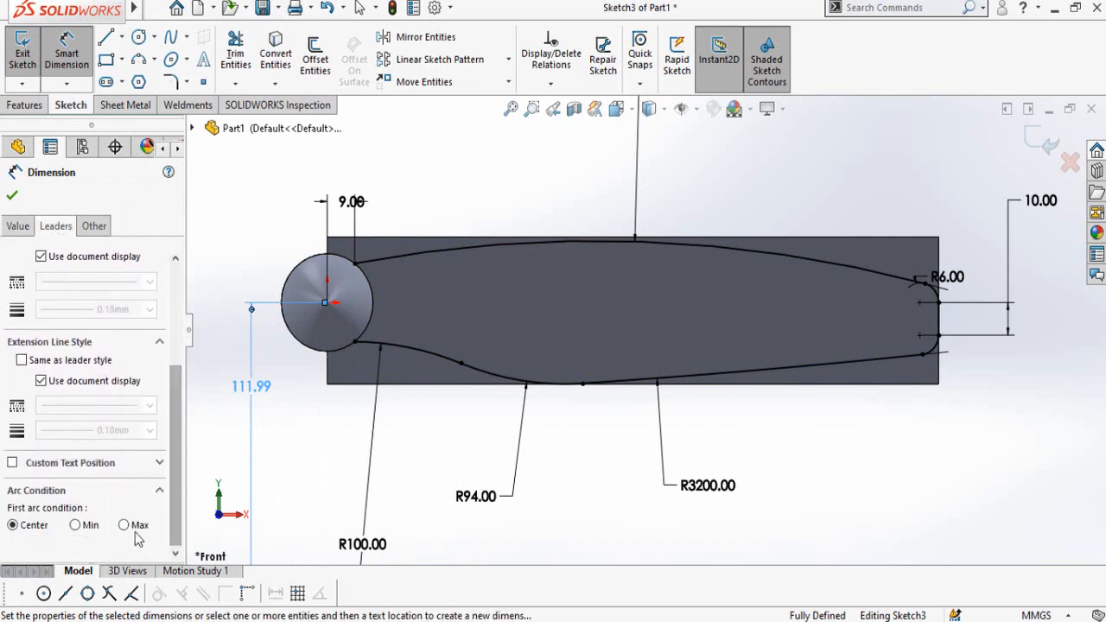
pyautogui.click(76, 525)
pyautogui.click(12, 229)
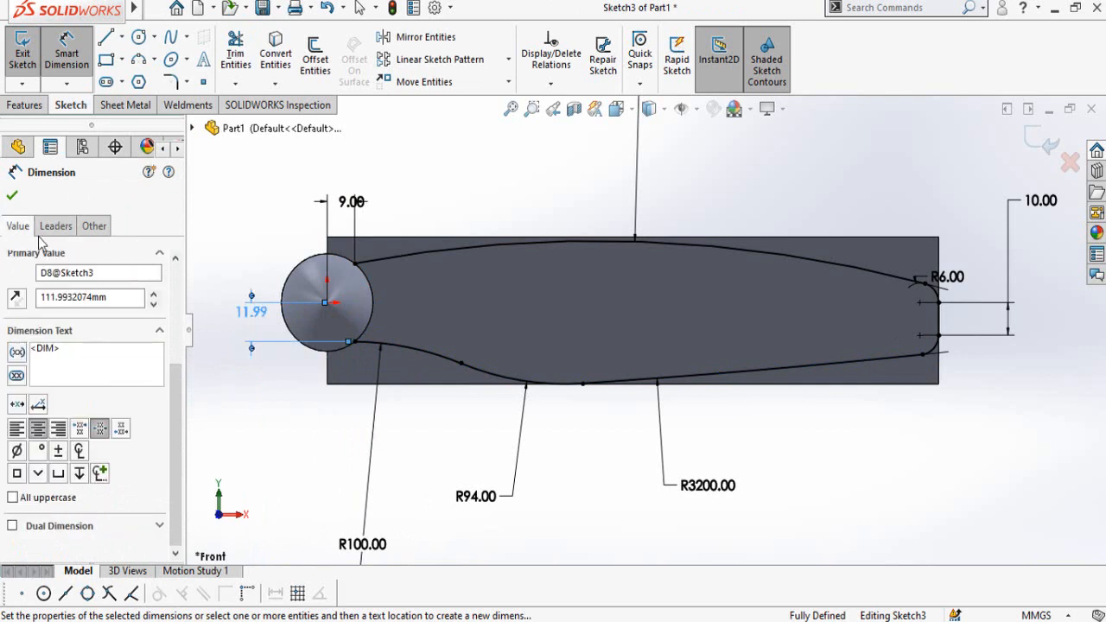
# Step: Set the vertical distance from the origin to the hub-side lower arc to 8 mm
pyautogui.doubleClick(253, 313)
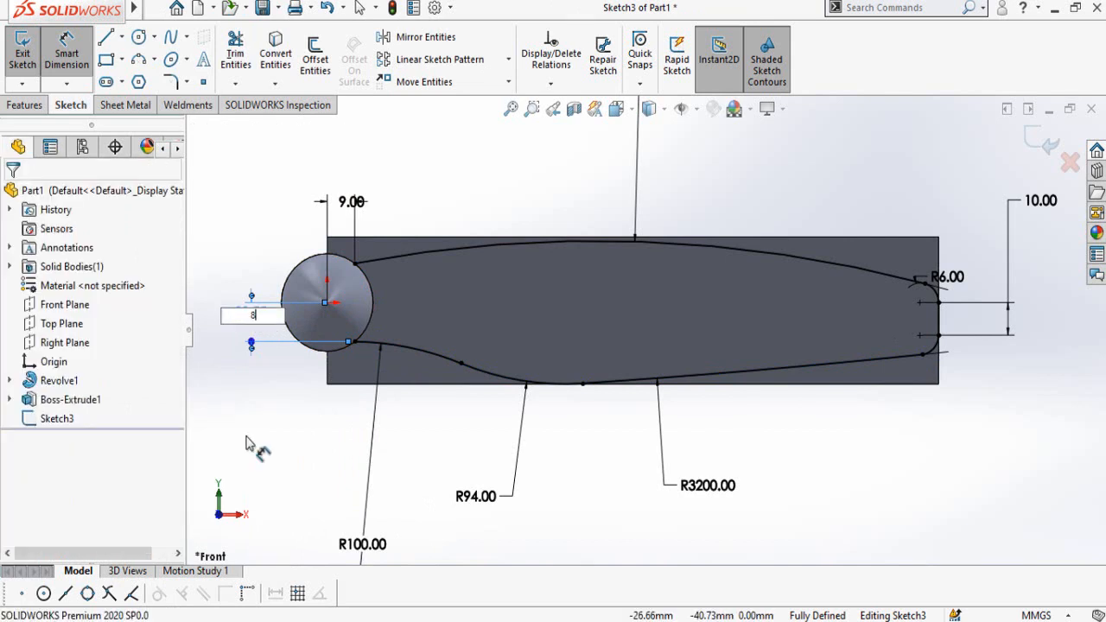
pyautogui.write('8')
pyautogui.press('Return')
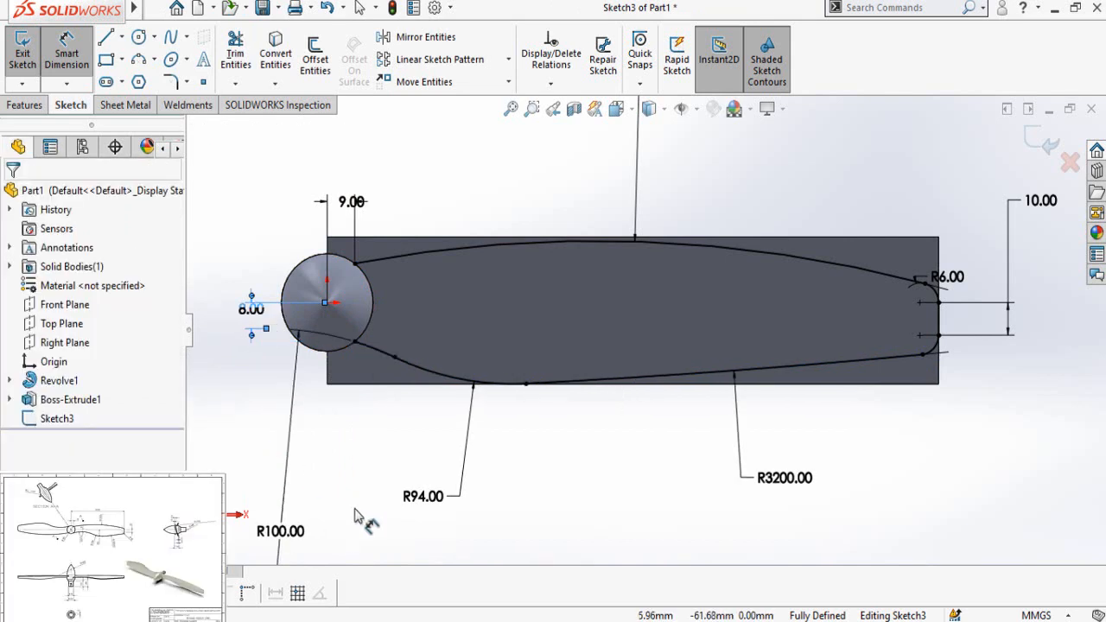
pyautogui.scroll(3, 602, 519)
pyautogui.scroll(-3, 616, 320)
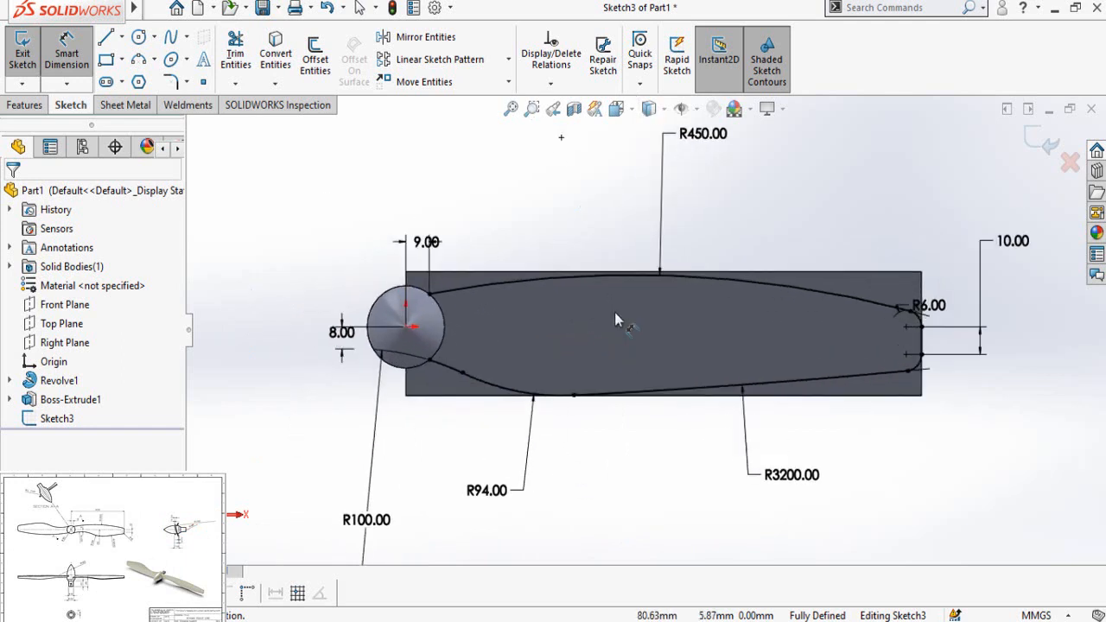
pyautogui.press('Escape')
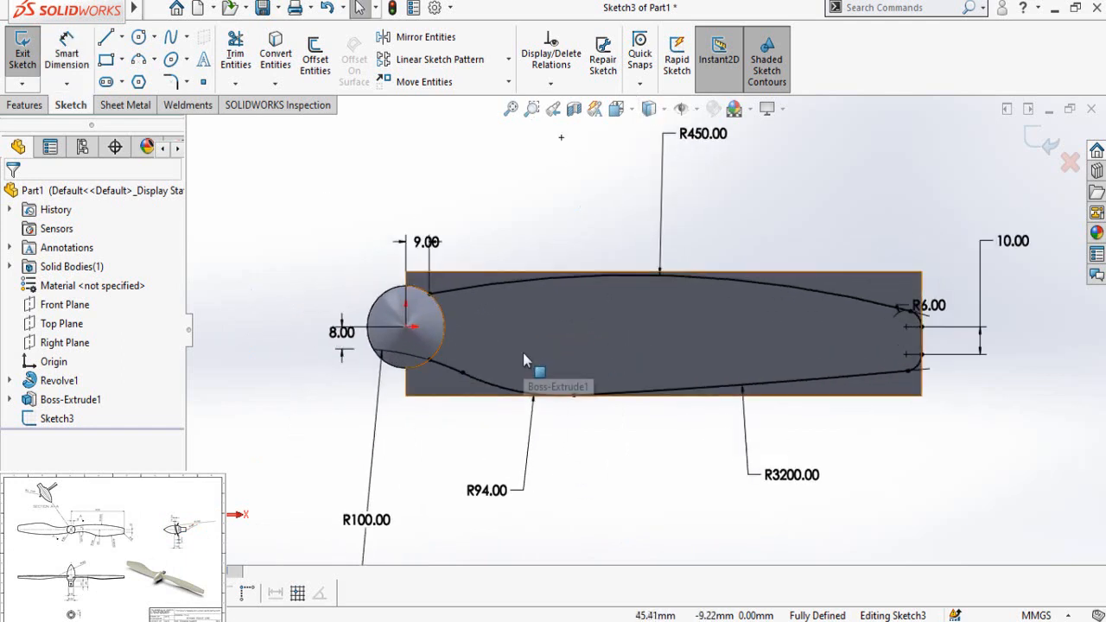
# Step: Convert the hub's outer circular edge into a sketch entity
pyautogui.scroll(-3, 505, 246)
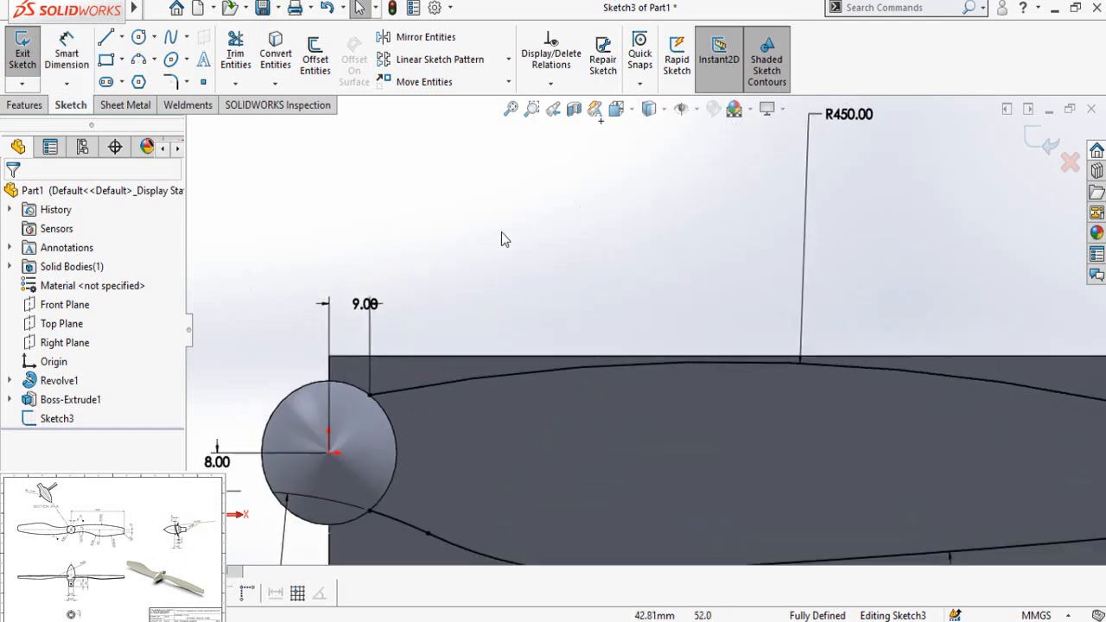
pyautogui.click(289, 403)
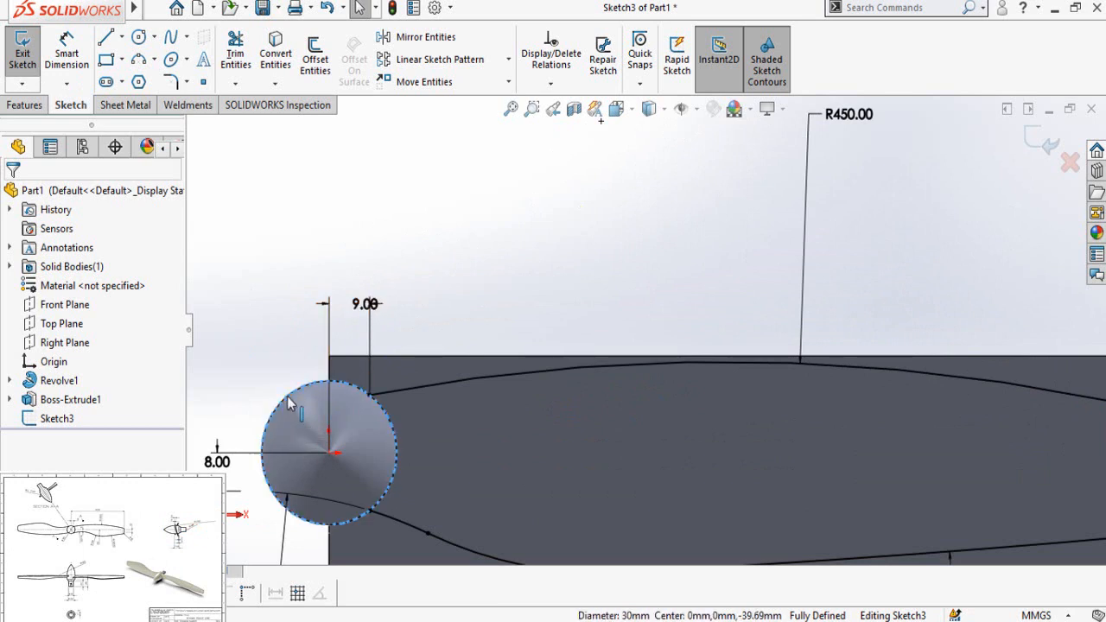
pyautogui.click(277, 65)
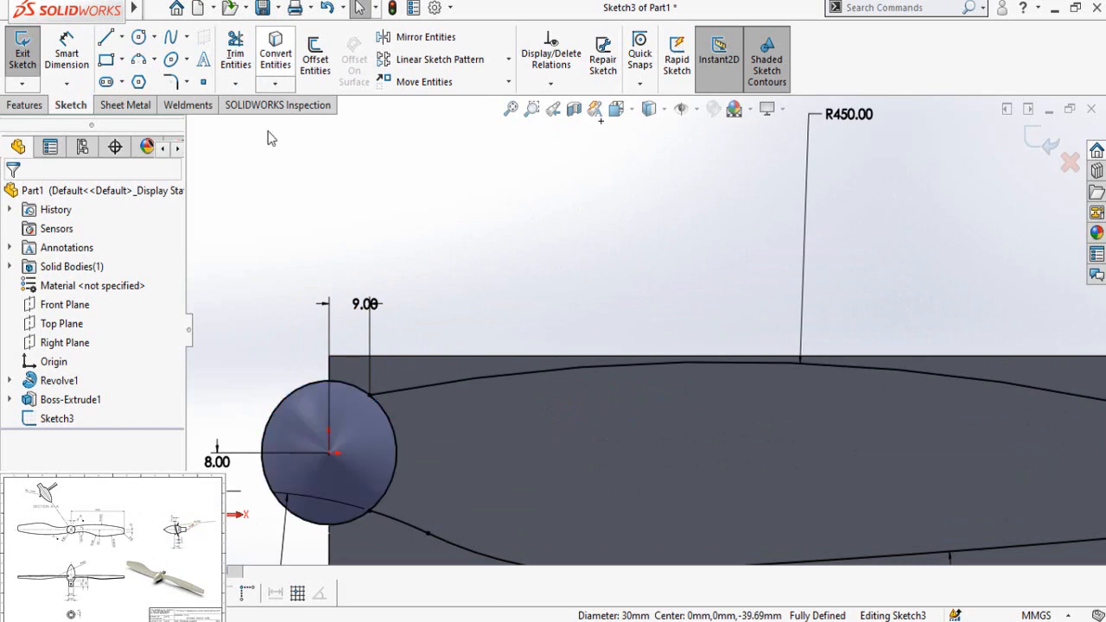
# Step: Draw lines from the hub circle's top along the blank's upper edges, 200 mm long horizontally, down to the upper tip fillet's end
pyautogui.press('l')
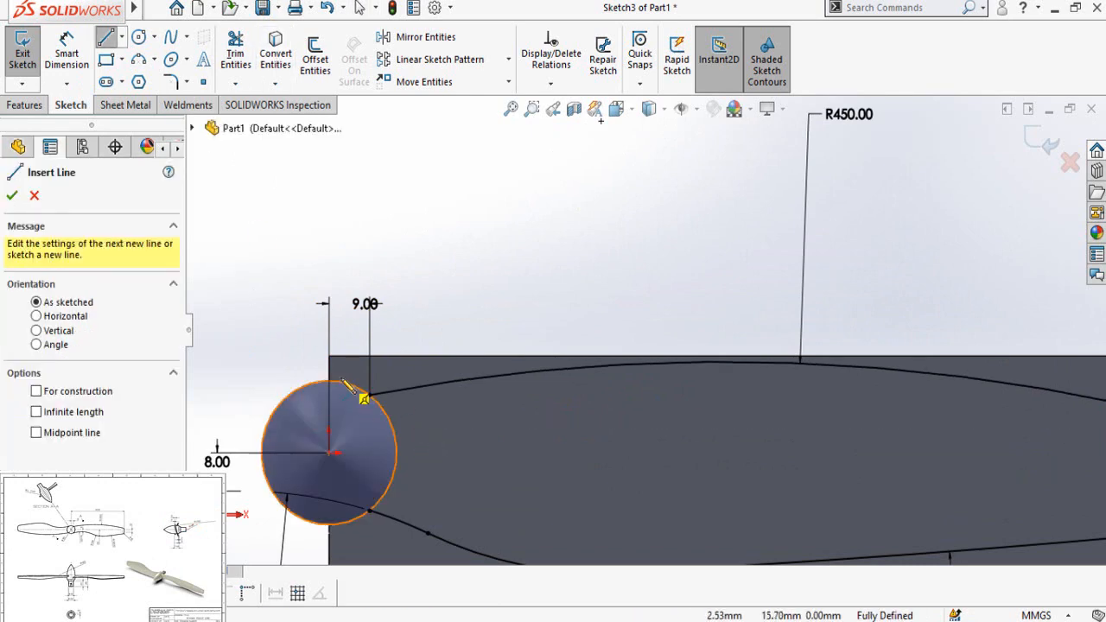
pyautogui.scroll(-2, 371, 396)
pyautogui.click(310, 374)
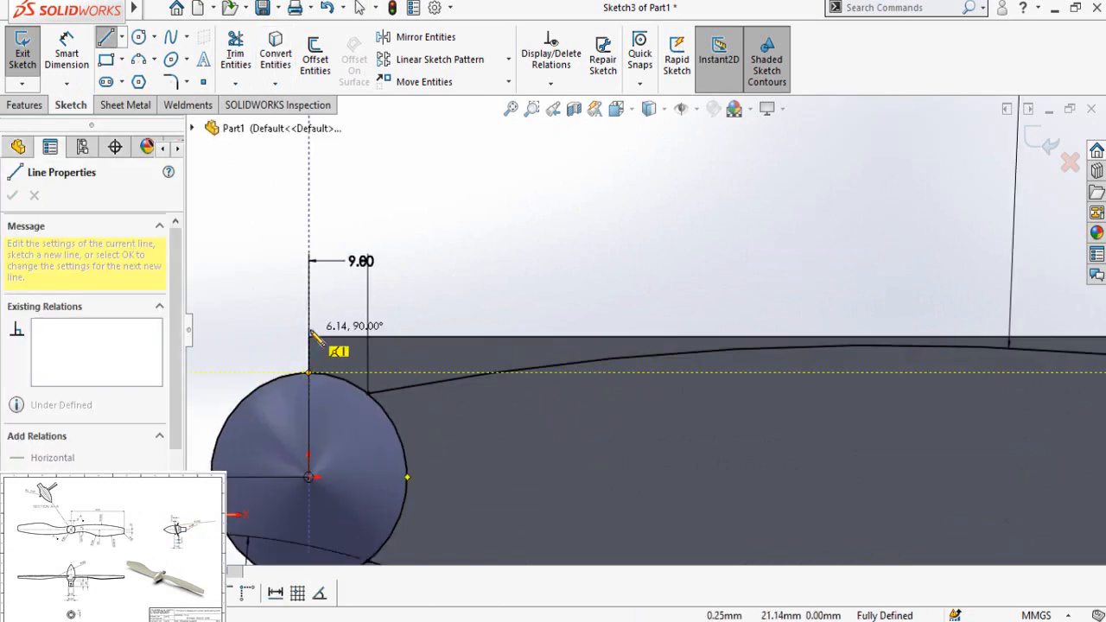
pyautogui.click(309, 335)
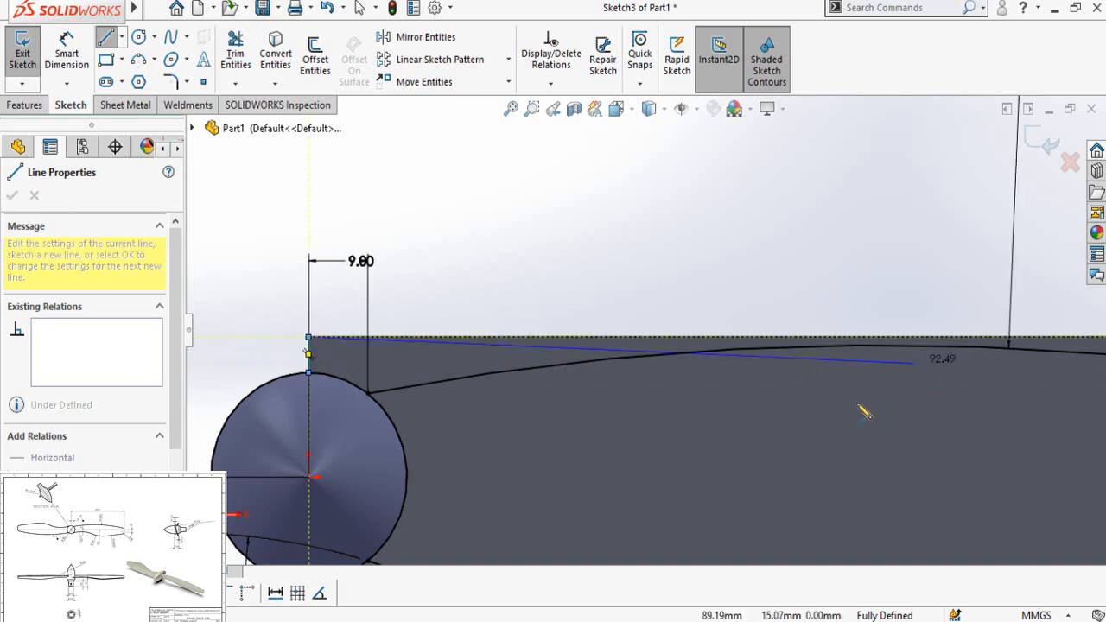
pyautogui.scroll(3, 864, 407)
pyautogui.scroll(-2, 980, 338)
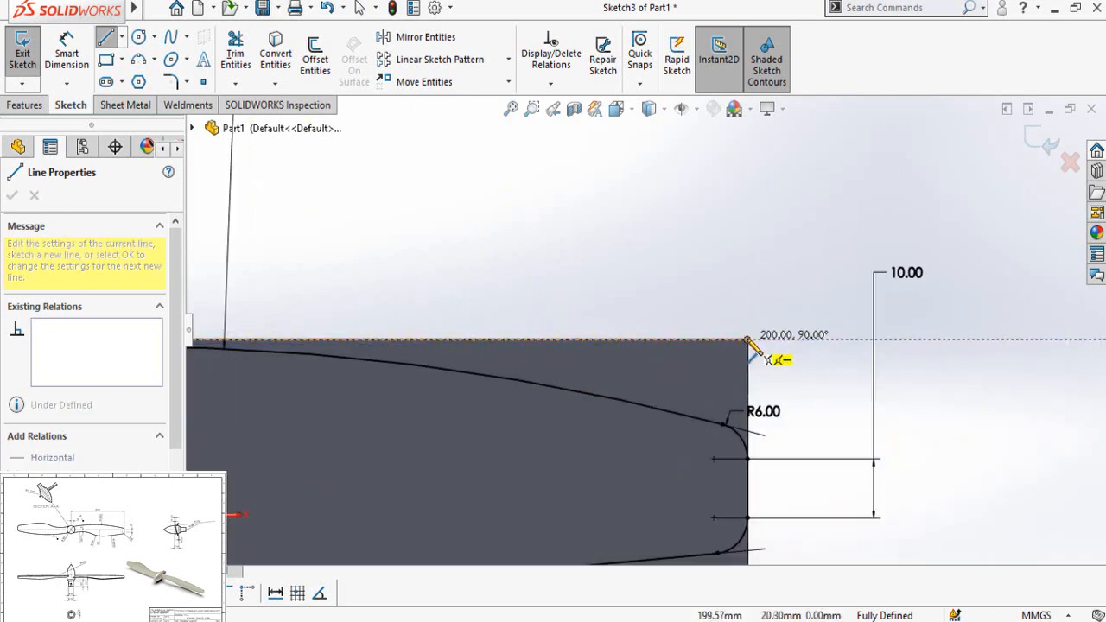
pyautogui.click(747, 339)
pyautogui.click(747, 460)
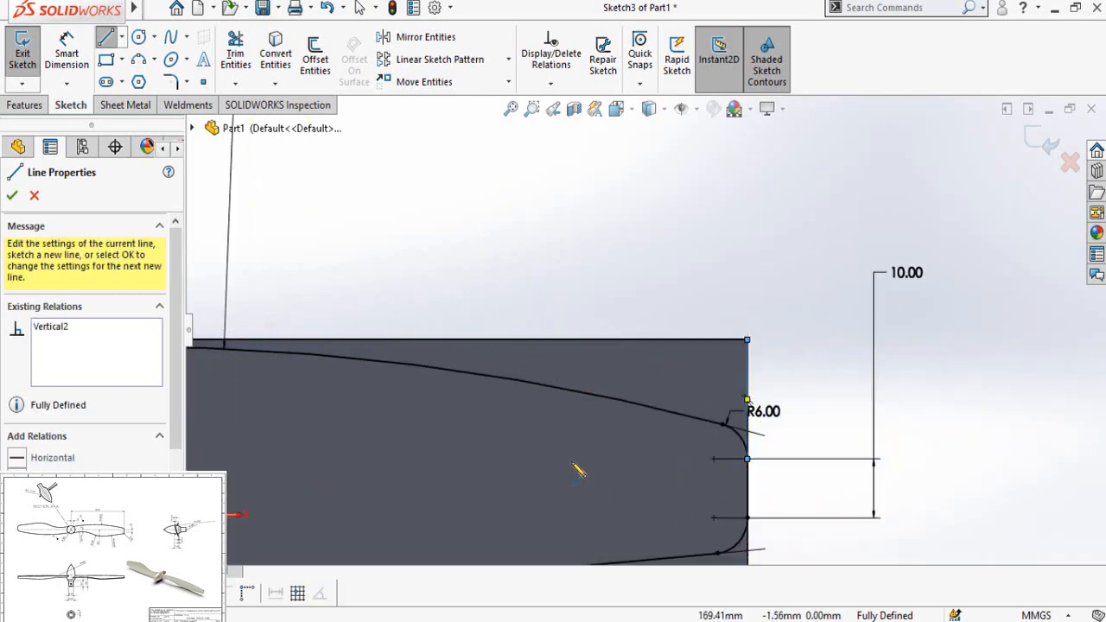
# Step: Draw lines from the hub circle's bottom 10 mm down, along the blank's lower edge, and 15 mm up to the lower tip fillet
pyautogui.scroll(5, 605, 389)
pyautogui.scroll(-3, 363, 396)
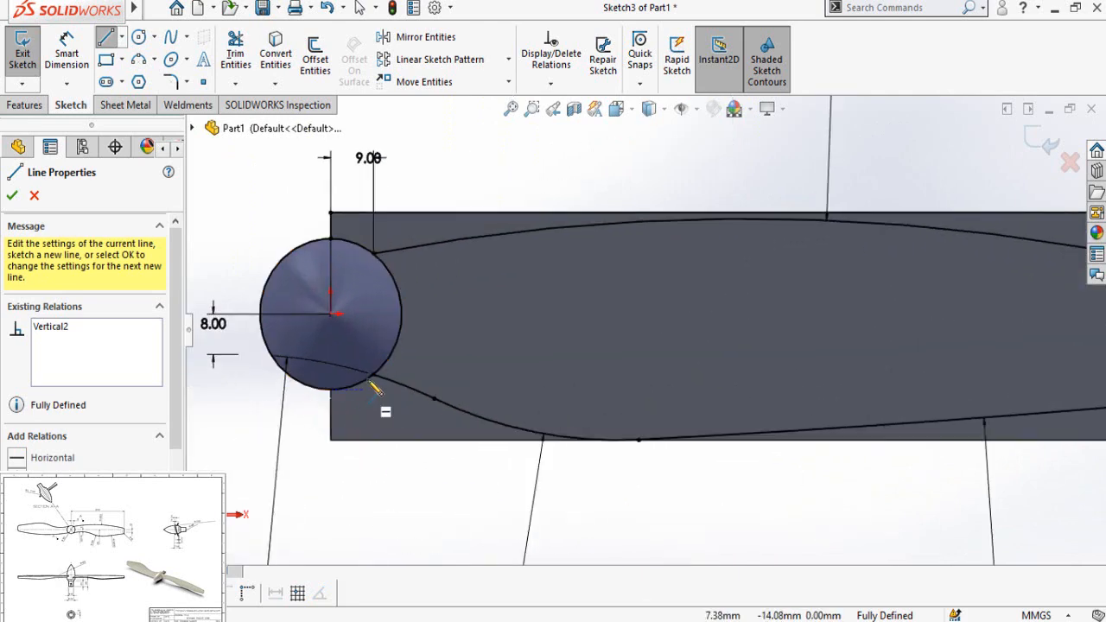
pyautogui.scroll(-2, 372, 405)
pyautogui.click(354, 389)
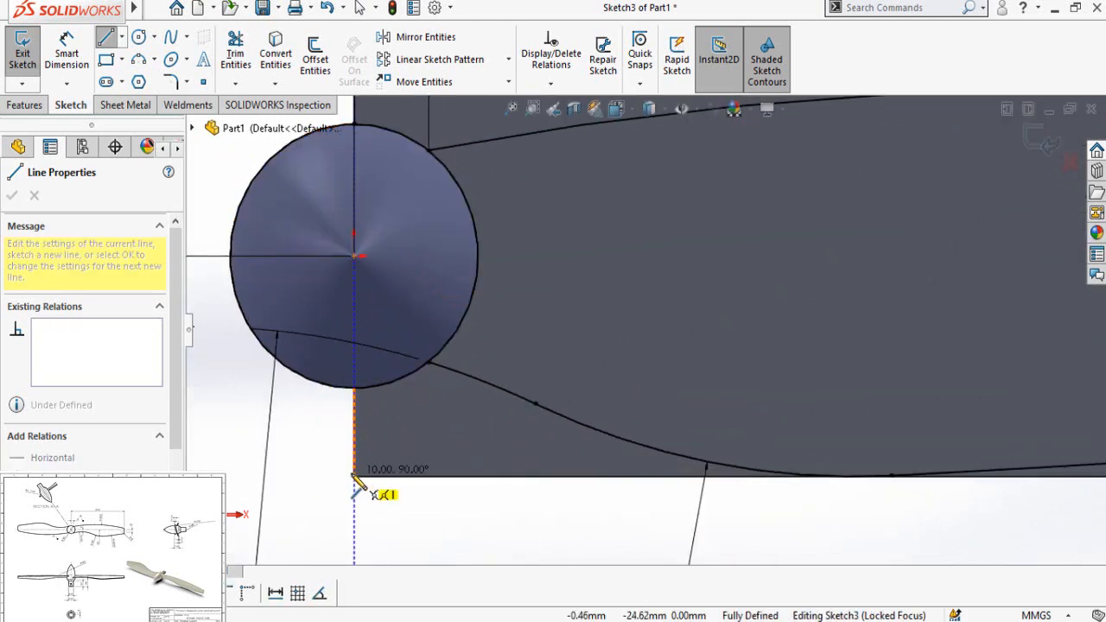
pyautogui.click(354, 475)
pyautogui.scroll(4, 623, 556)
pyautogui.scroll(-3, 843, 400)
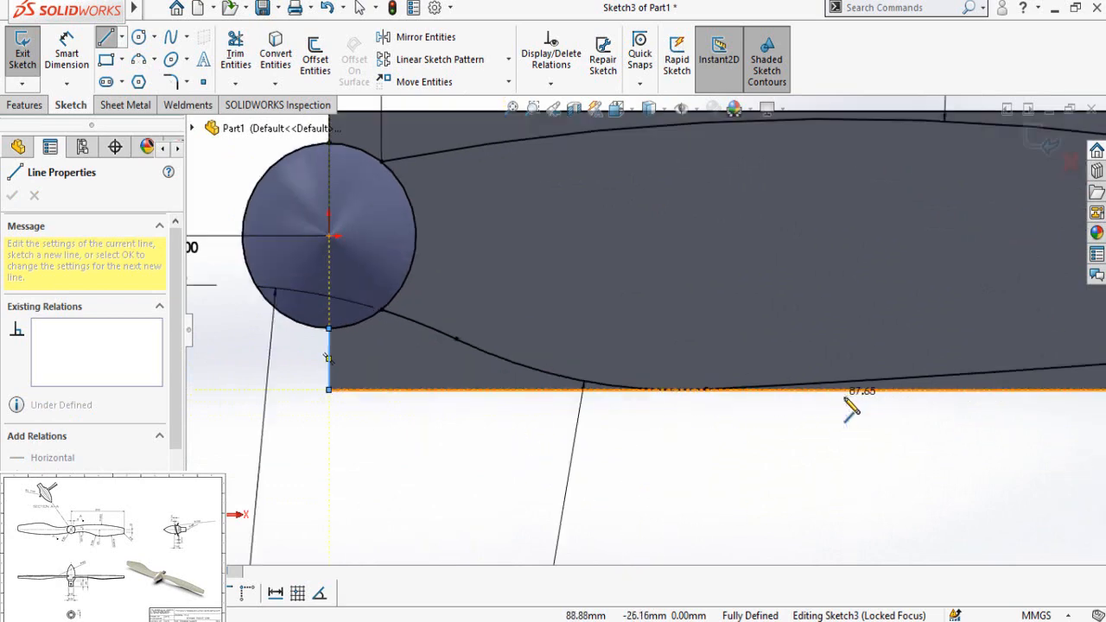
pyautogui.scroll(2, 803, 441)
pyautogui.scroll(4, 985, 389)
pyautogui.scroll(-5, 967, 354)
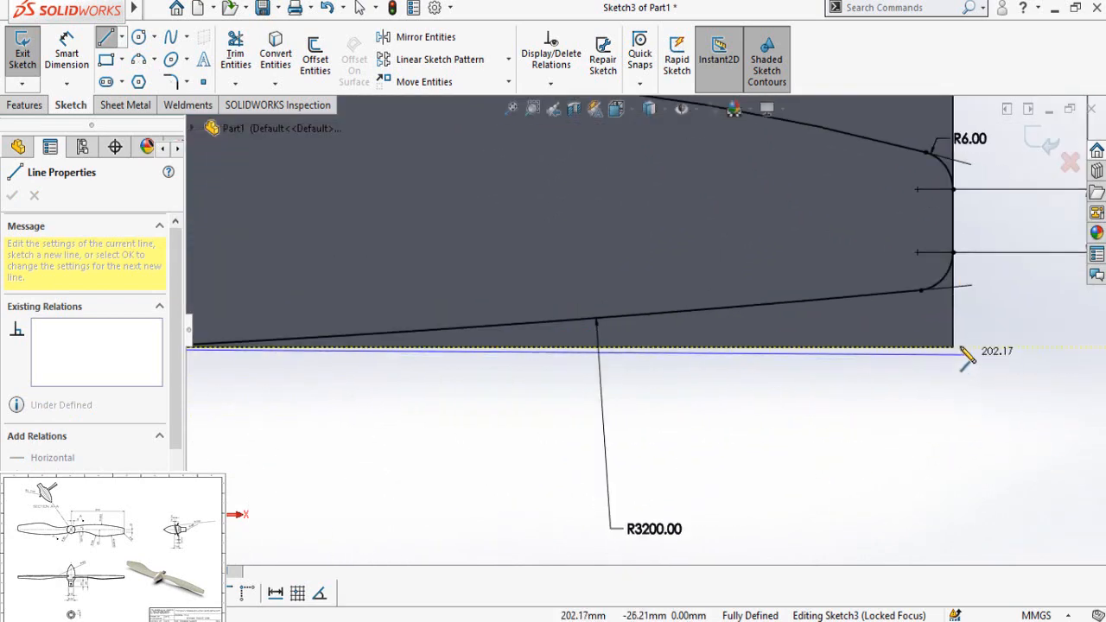
pyautogui.click(954, 348)
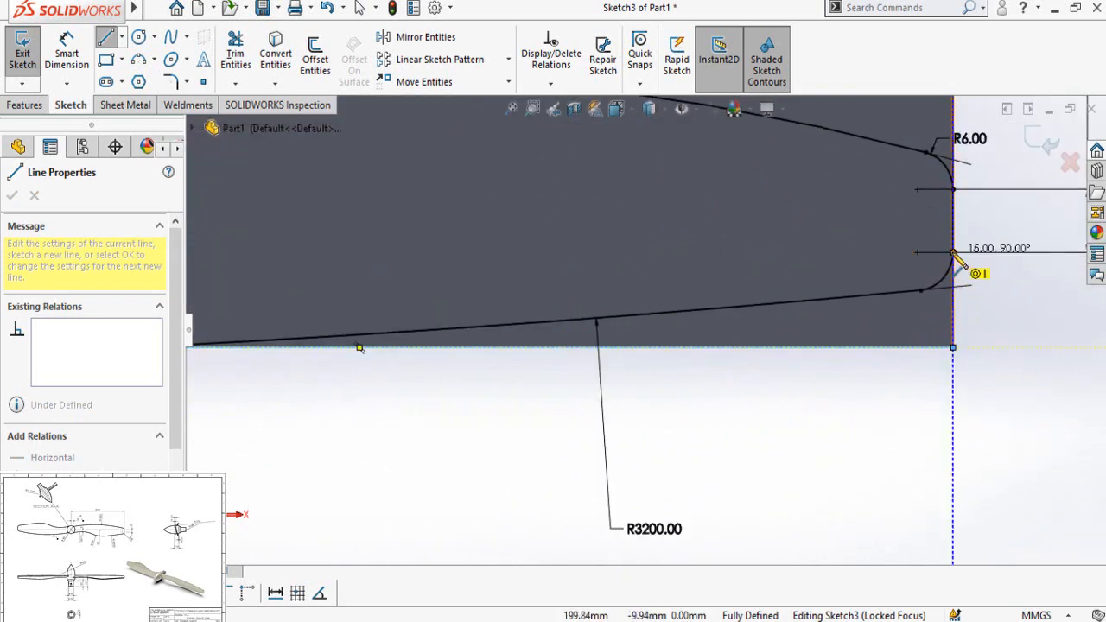
pyautogui.click(953, 301)
pyautogui.scroll(6, 737, 471)
pyautogui.scroll(-4, 380, 178)
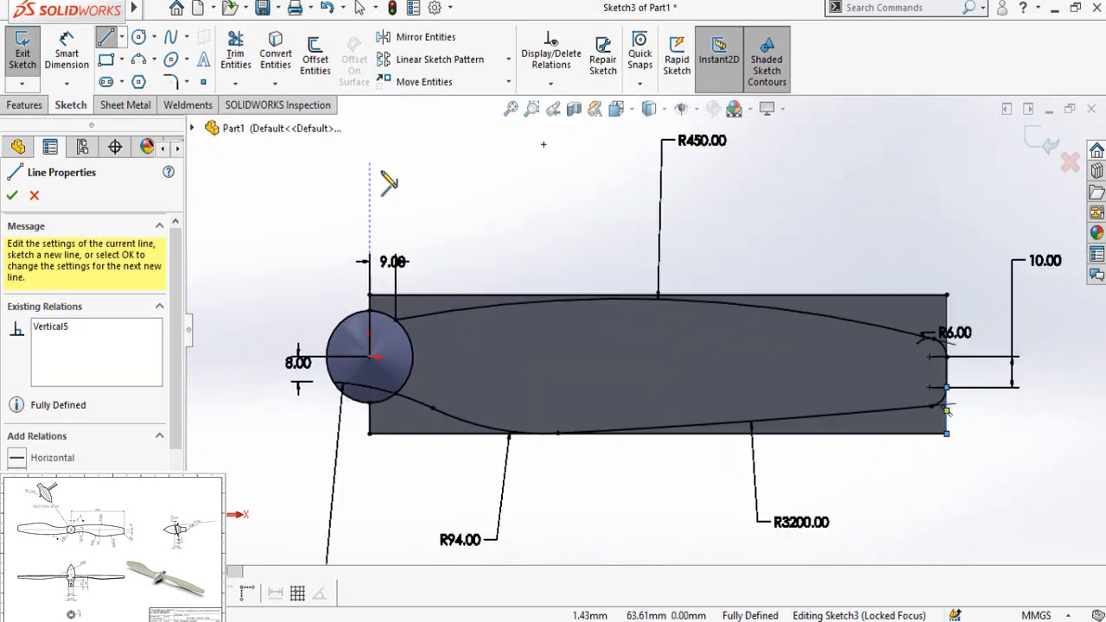
pyautogui.press('Escape')
# Step: Power-trim the converted hub circle's outer side and the part between the two blade curves, keeping the short arcs closing the waste regions
pyautogui.click(235, 54)
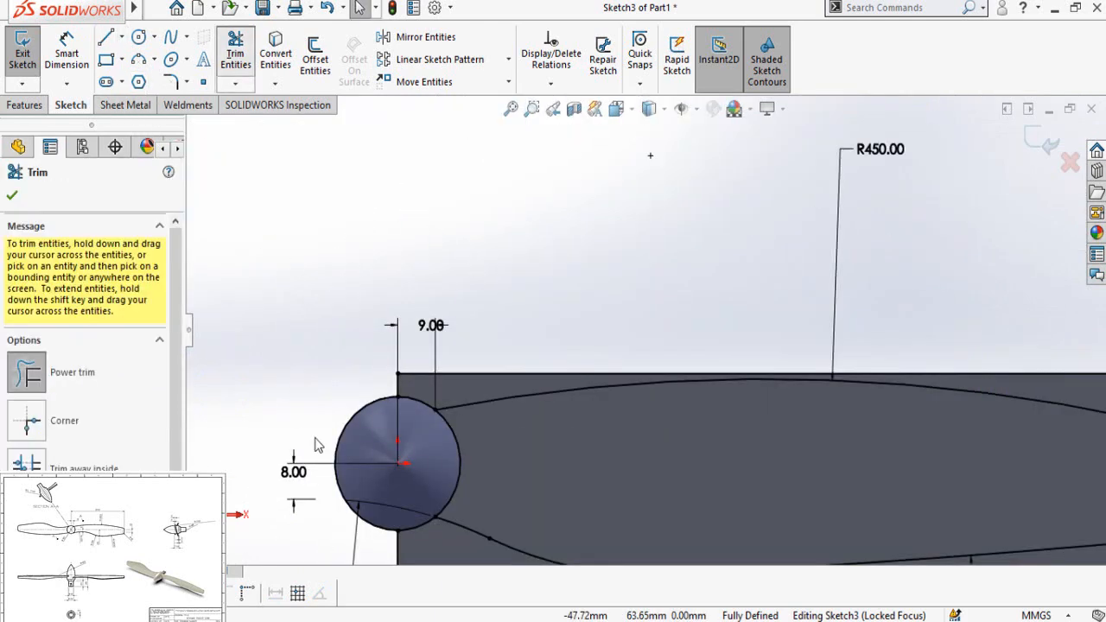
pyautogui.scroll(-2, 479, 488)
pyautogui.moveTo(255, 341); pyautogui.dragTo(297, 391)
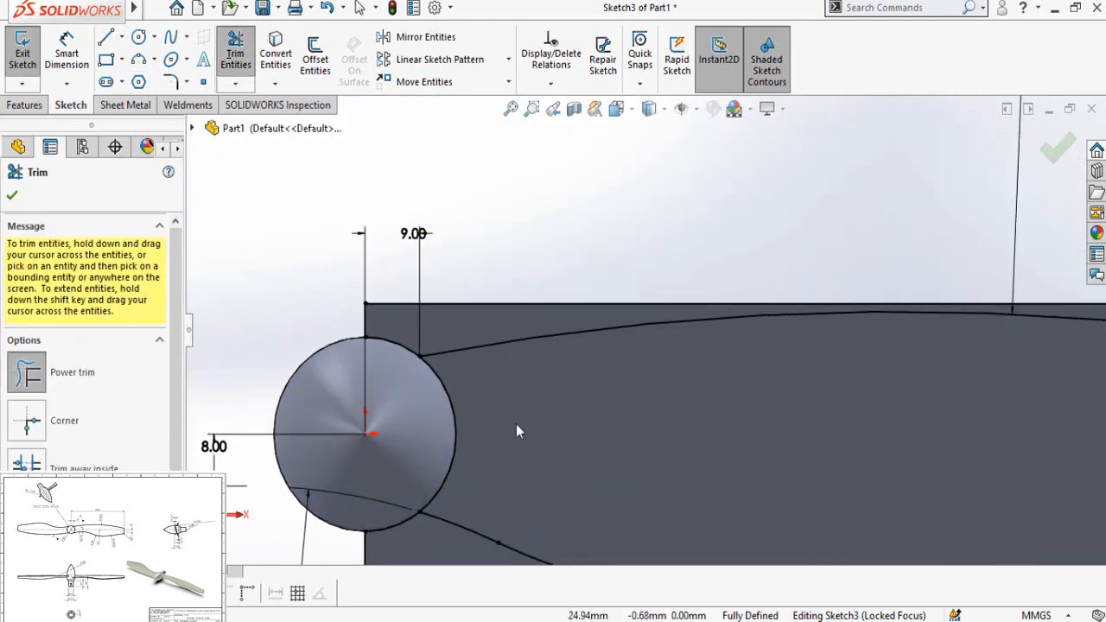
pyautogui.moveTo(516, 424); pyautogui.dragTo(442, 430)
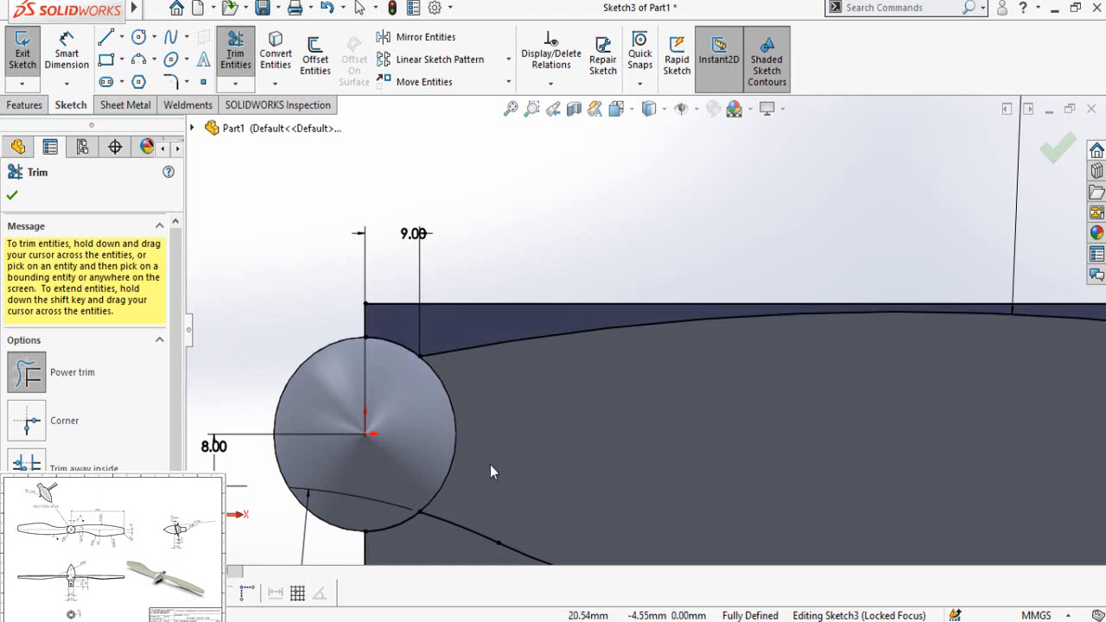
pyautogui.scroll(3, 679, 468)
pyautogui.scroll(-3, 713, 480)
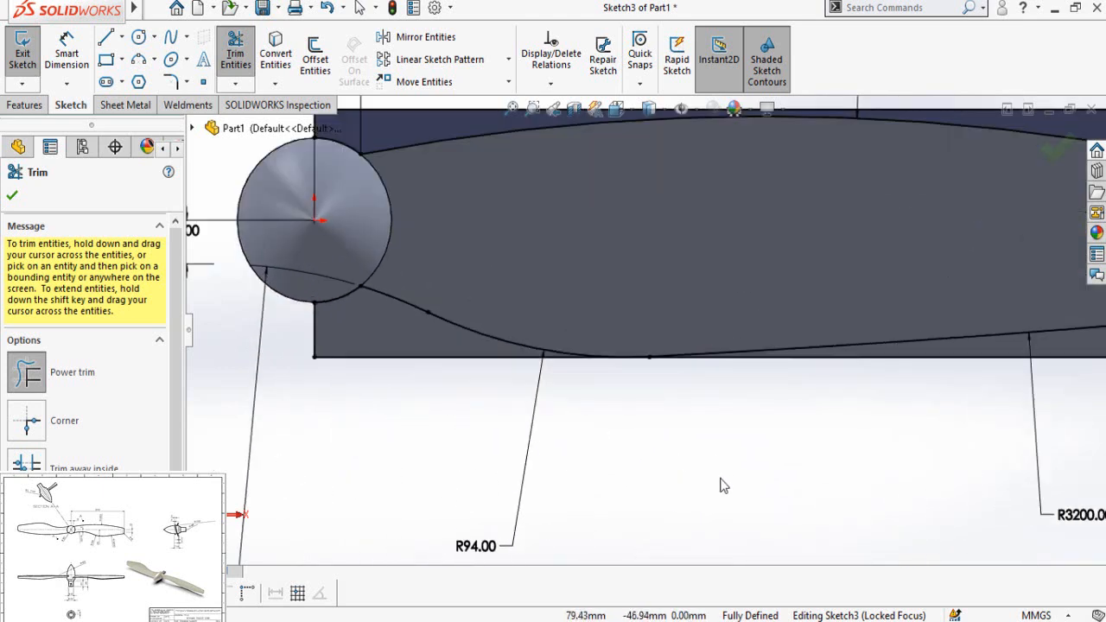
pyautogui.scroll(3, 722, 485)
pyautogui.click(12, 198)
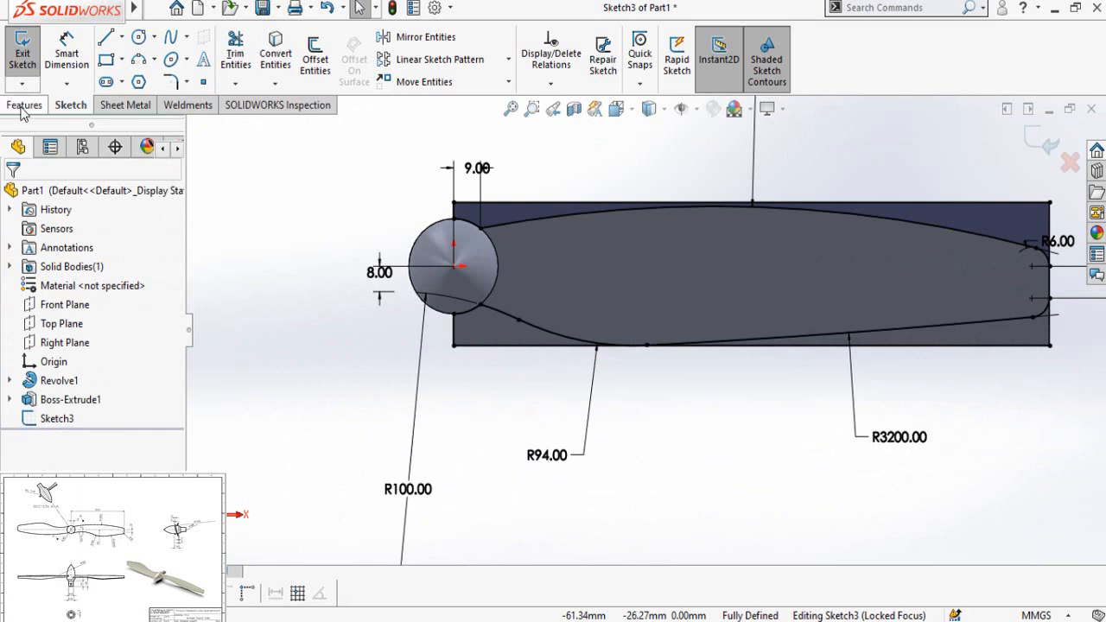
# Step: Start an extruded cut from the blade outline sketch and select the waste region above the blade and the two below it as contours
pyautogui.click(24, 107)
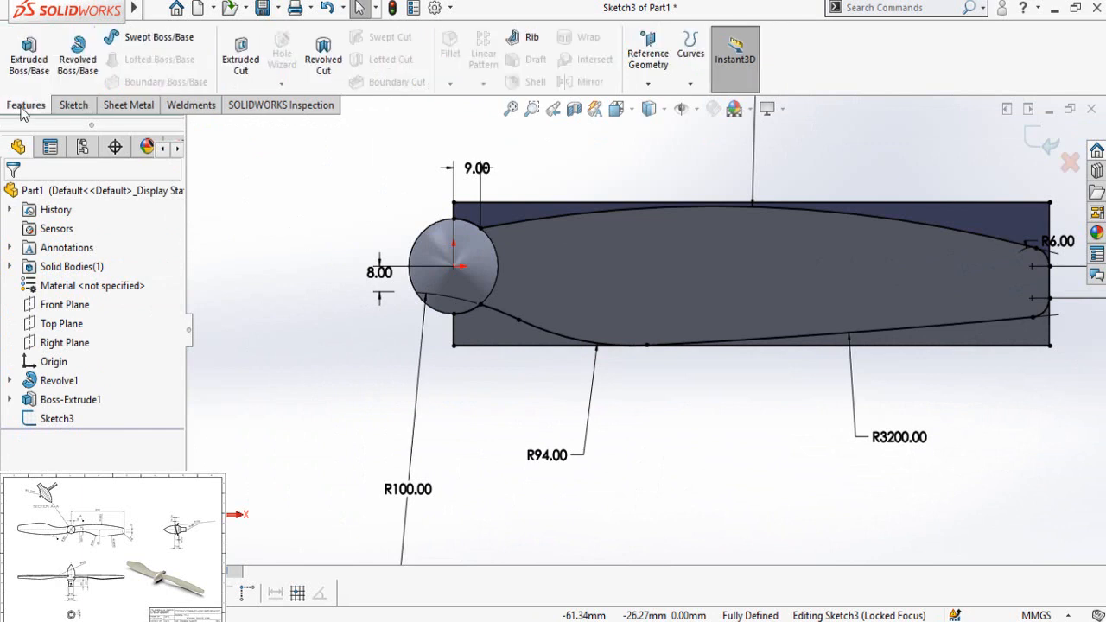
pyautogui.click(242, 69)
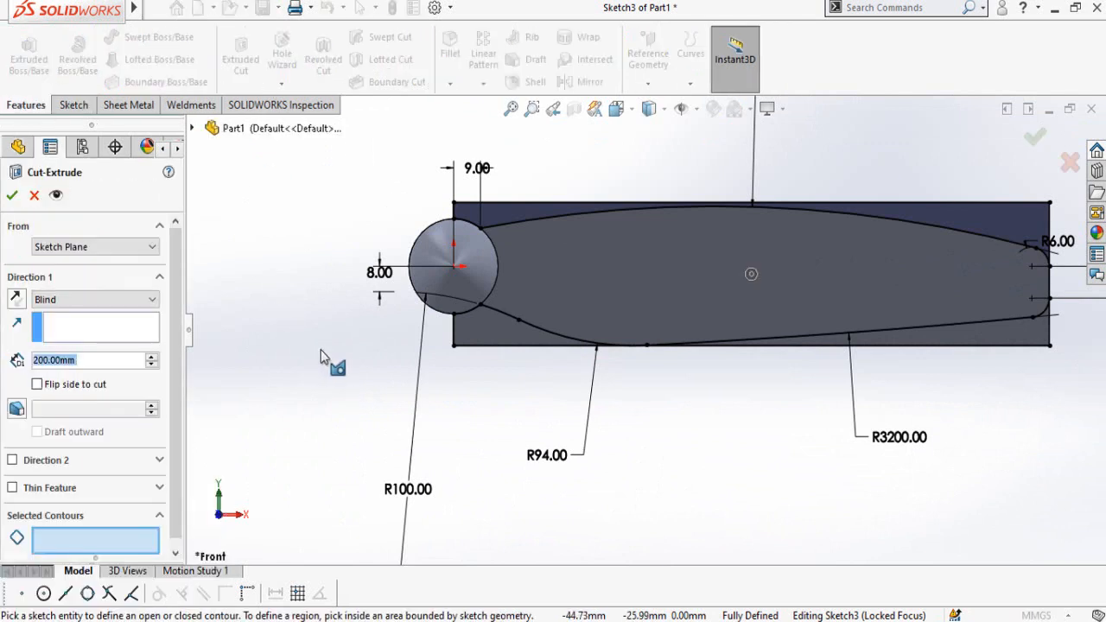
pyautogui.scroll(-1, 180, 406)
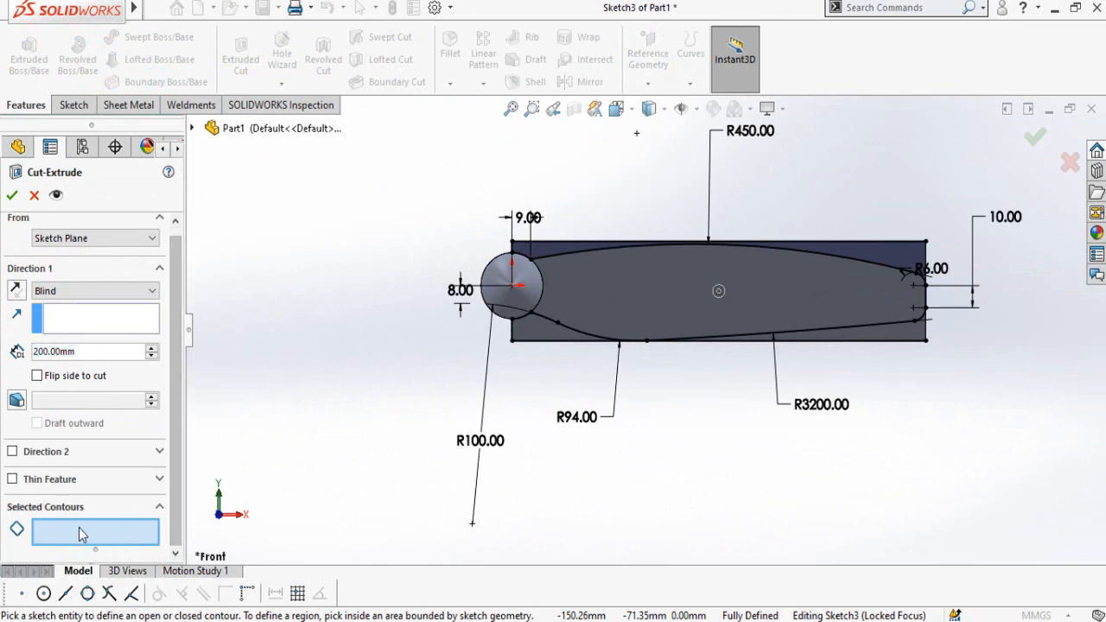
pyautogui.scroll(-3, 985, 414)
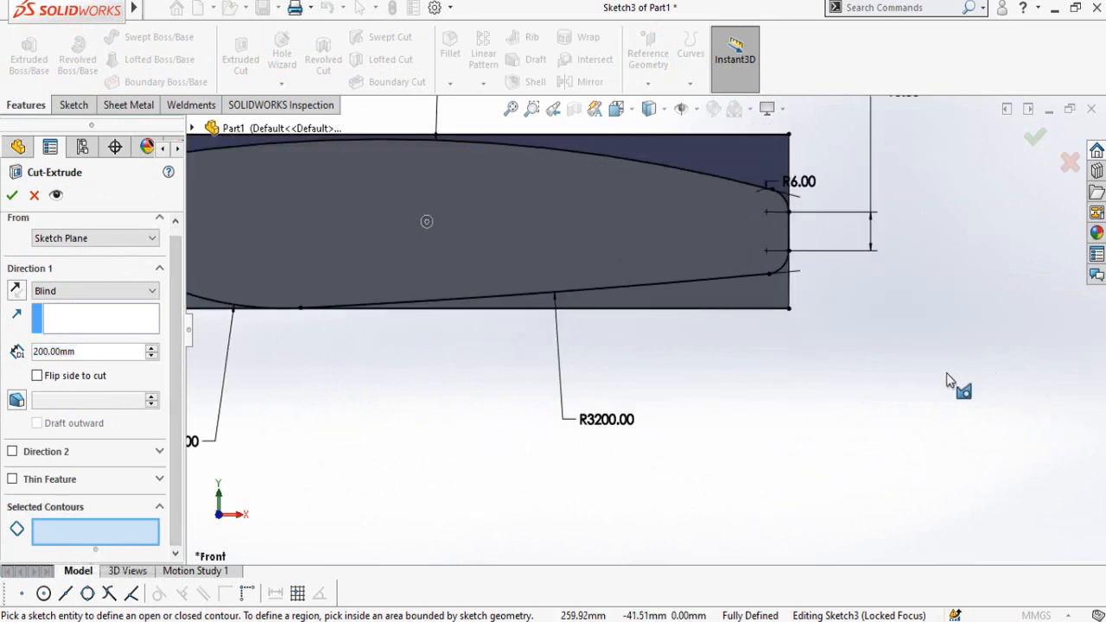
pyautogui.scroll(3, 631, 328)
pyautogui.scroll(-3, 489, 316)
pyautogui.moveTo(490, 315); pyautogui.dragTo(346, 259, button='middle')
pyautogui.hotkey('ctrl', '1')
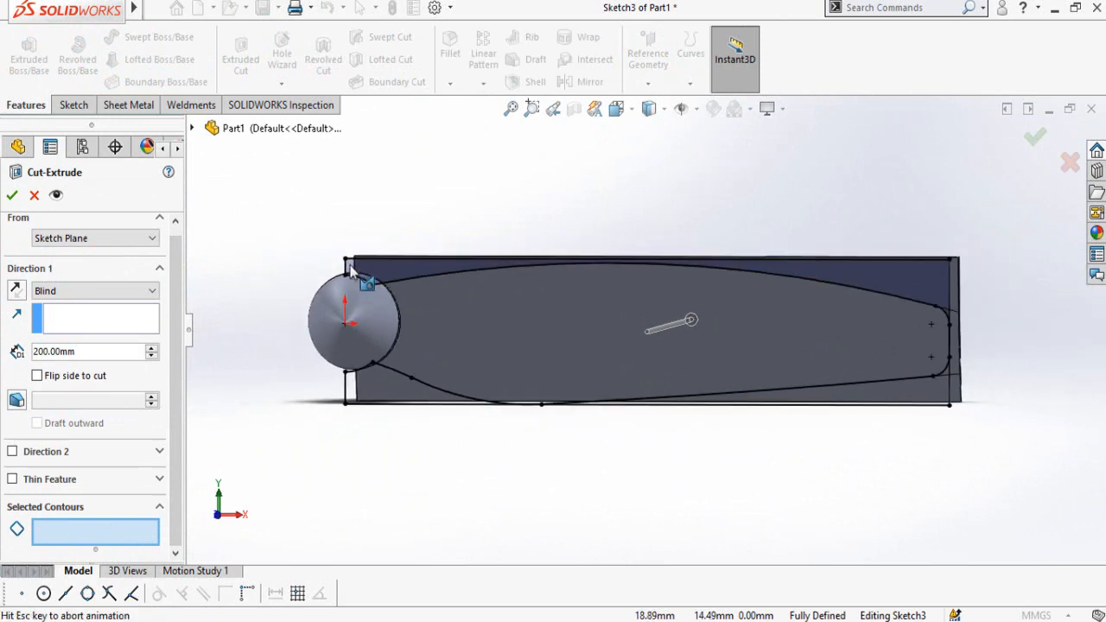
pyautogui.scroll(-4, 395, 288)
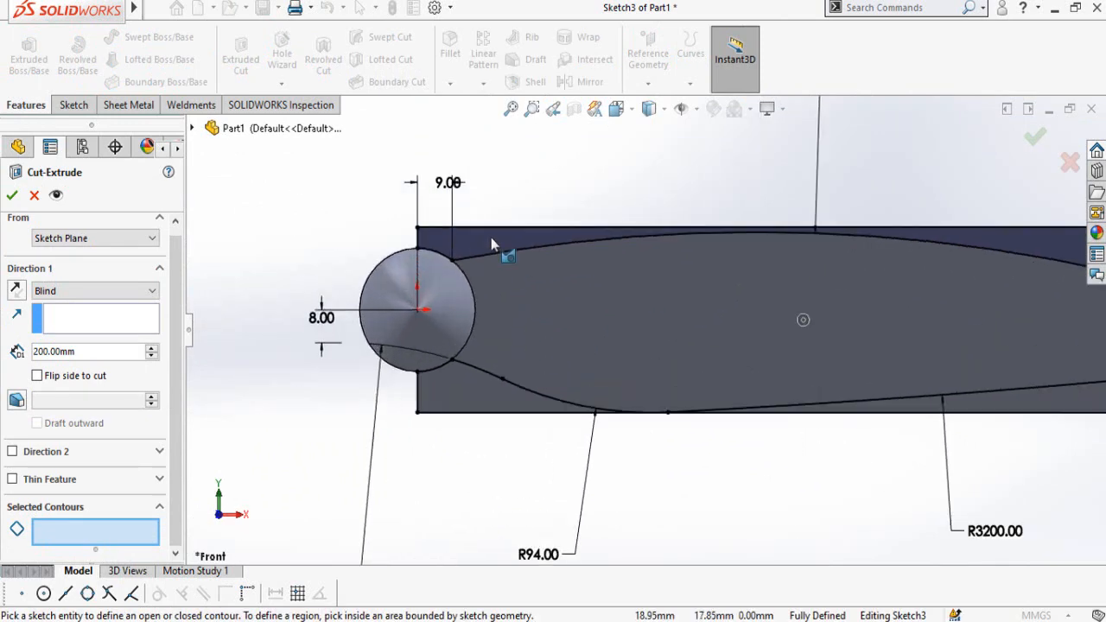
pyautogui.click(491, 244)
pyautogui.scroll(1, 621, 357)
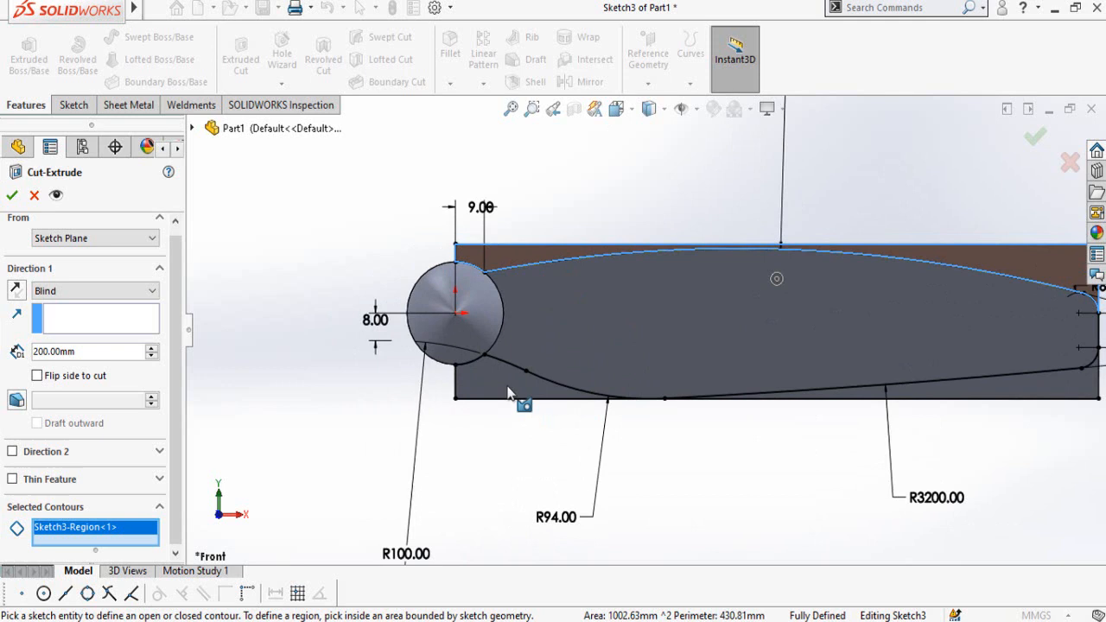
pyautogui.click(510, 393)
pyautogui.click(1014, 406)
pyautogui.press('z')
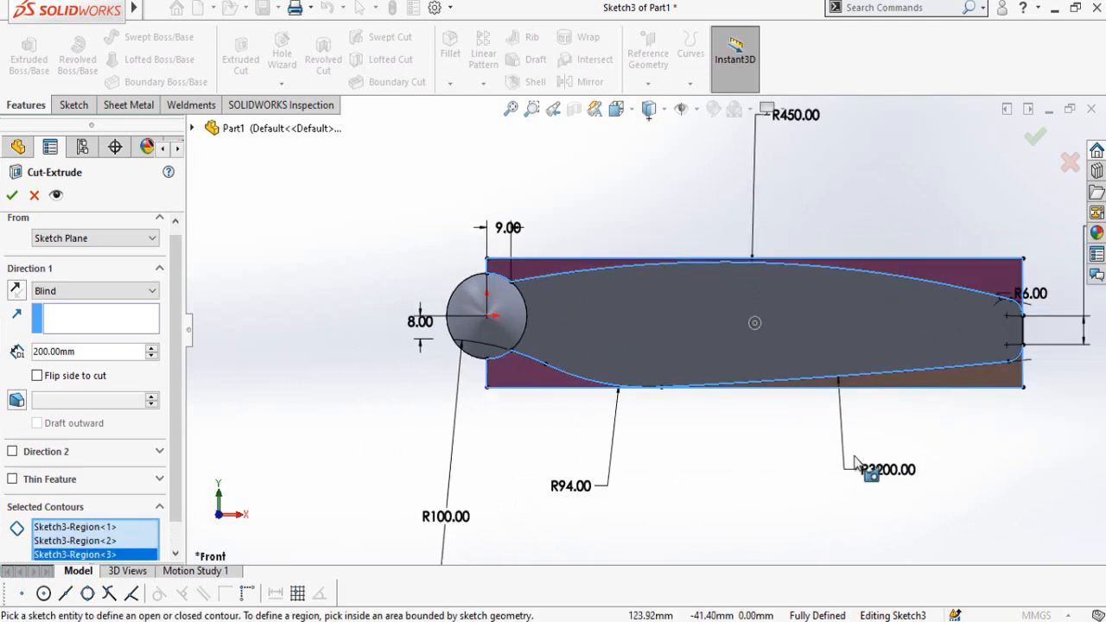
# Step: Complete the blind extruded cut at 200 mm depth, checking its direction through the blade blank
pyautogui.press('z')
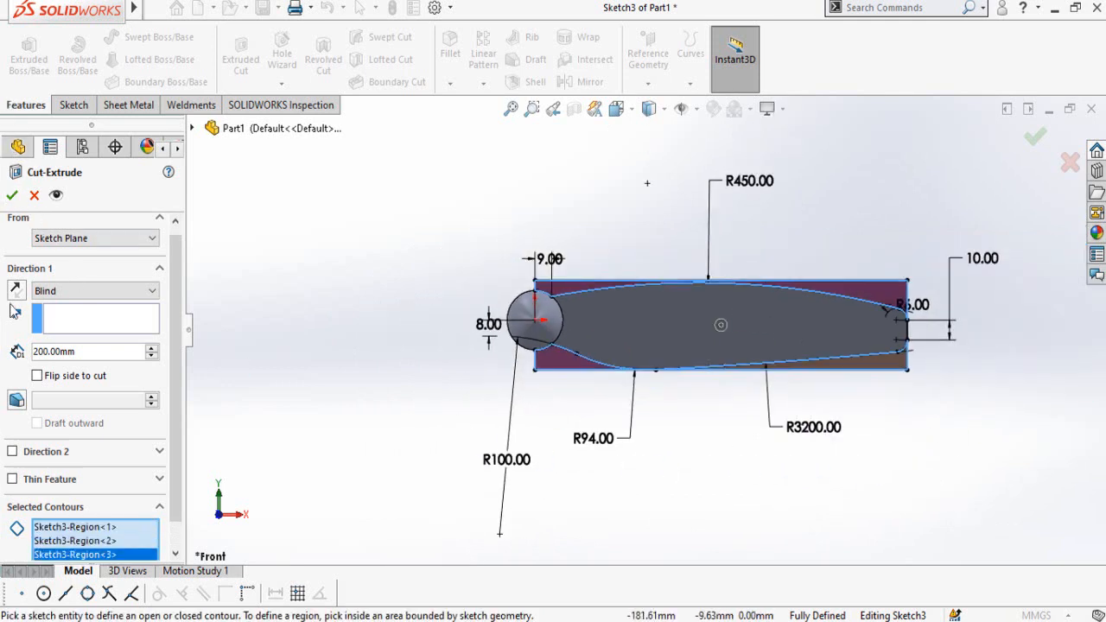
pyautogui.moveTo(588, 208)
pyautogui.mouseDown(button='middle')
pyautogui.moveTo(544, 311)
pyautogui.moveTo(532, 377)
pyautogui.mouseUp(button='middle')
pyautogui.scroll(-3, 793, 336)
pyautogui.moveTo(747, 331)
pyautogui.mouseDown(button='middle')
pyautogui.moveTo(721, 301)
pyautogui.moveTo(683, 298)
pyautogui.mouseUp(button='middle')
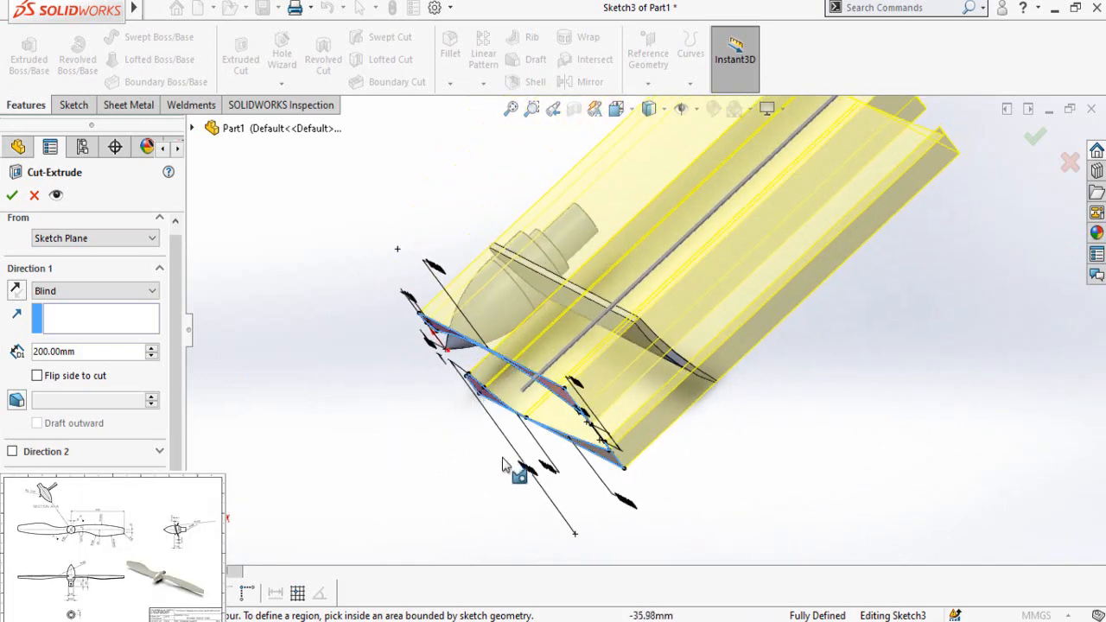
pyautogui.moveTo(493, 321); pyautogui.dragTo(542, 323, button='middle')
pyautogui.click(12, 196)
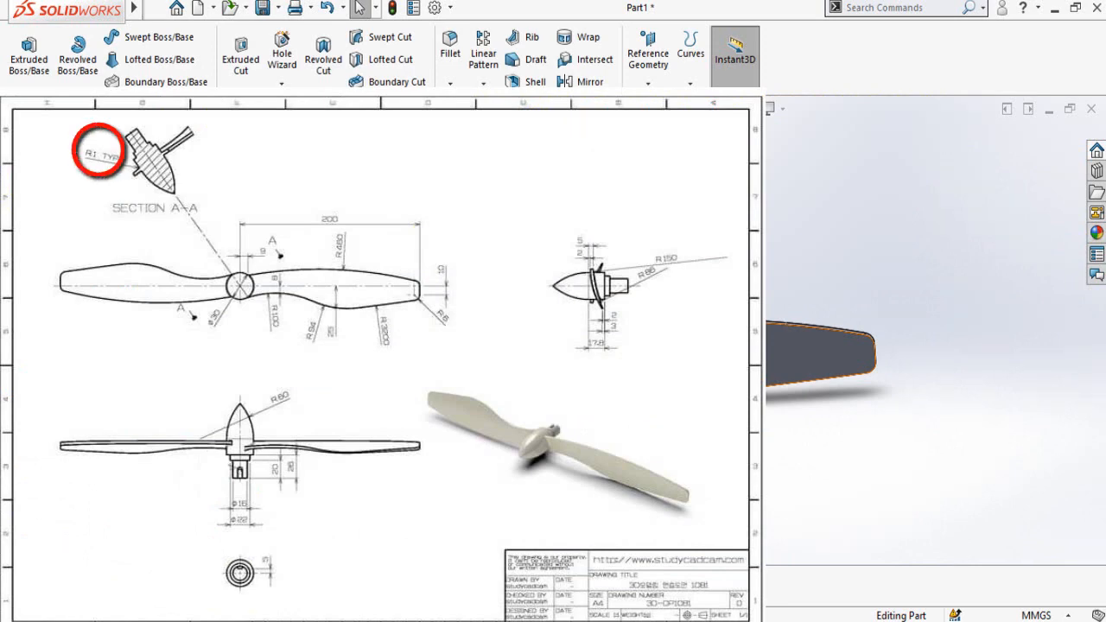
# Step: Set up a 1 mm fillet and select the two long curved edges where the blade's front and back faces meet the hub
pyautogui.moveTo(536, 328); pyautogui.dragTo(557, 362, button='middle')
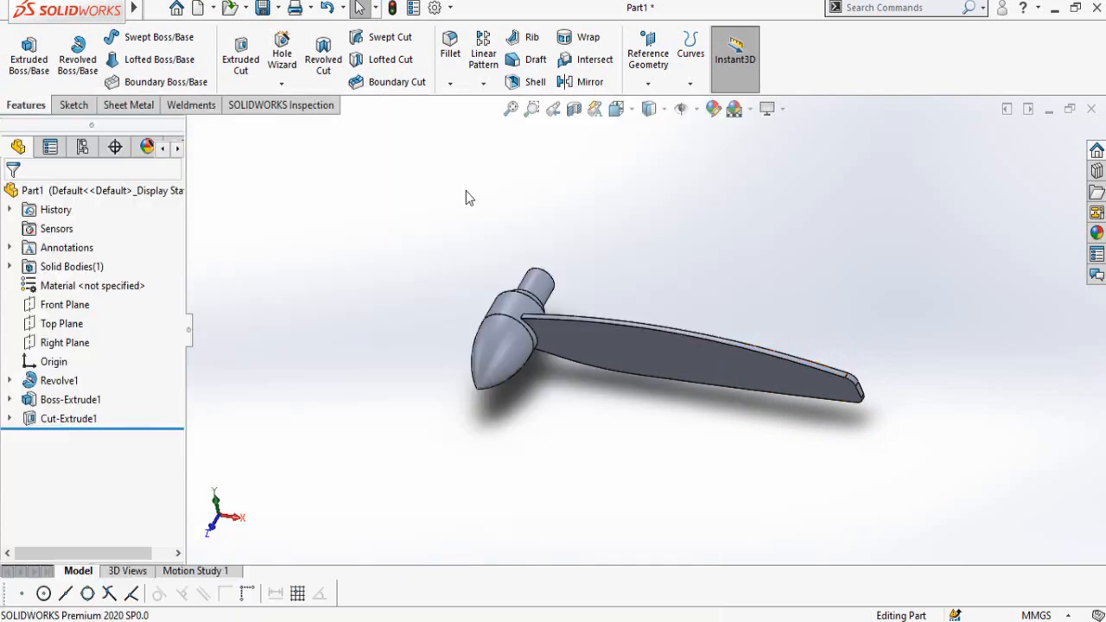
pyautogui.click(450, 45)
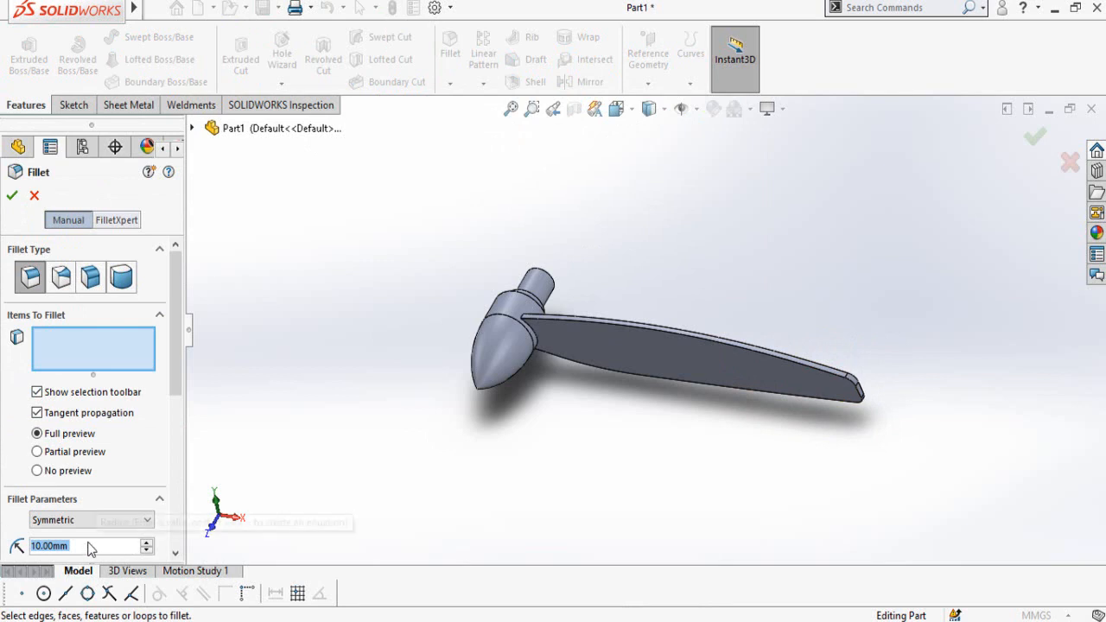
pyautogui.write('1')
pyautogui.press('Return')
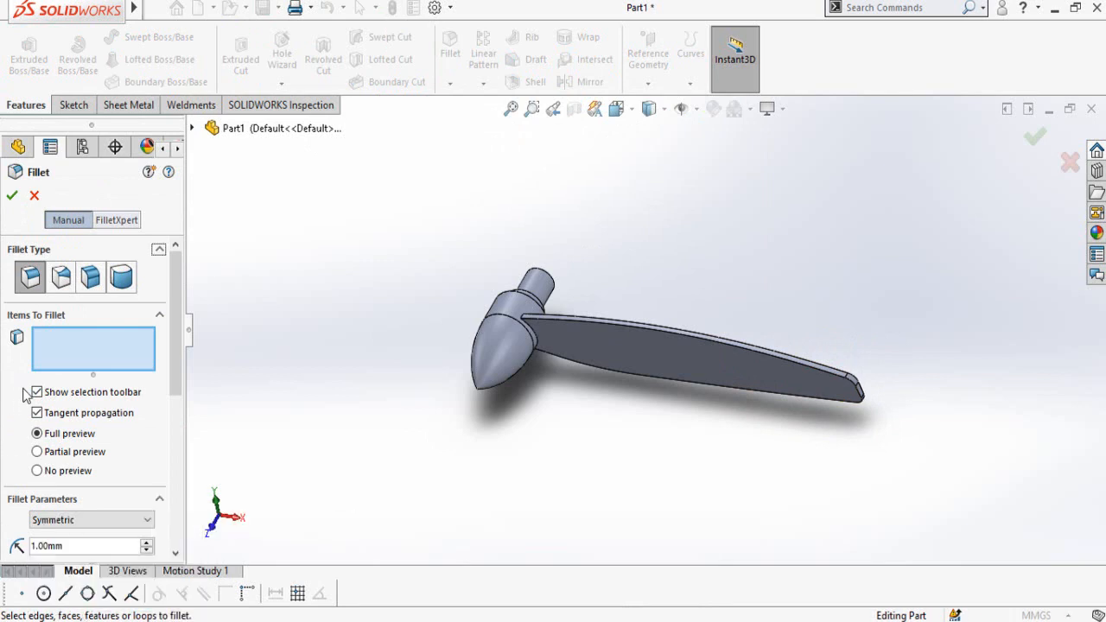
pyautogui.scroll(-5, 570, 350)
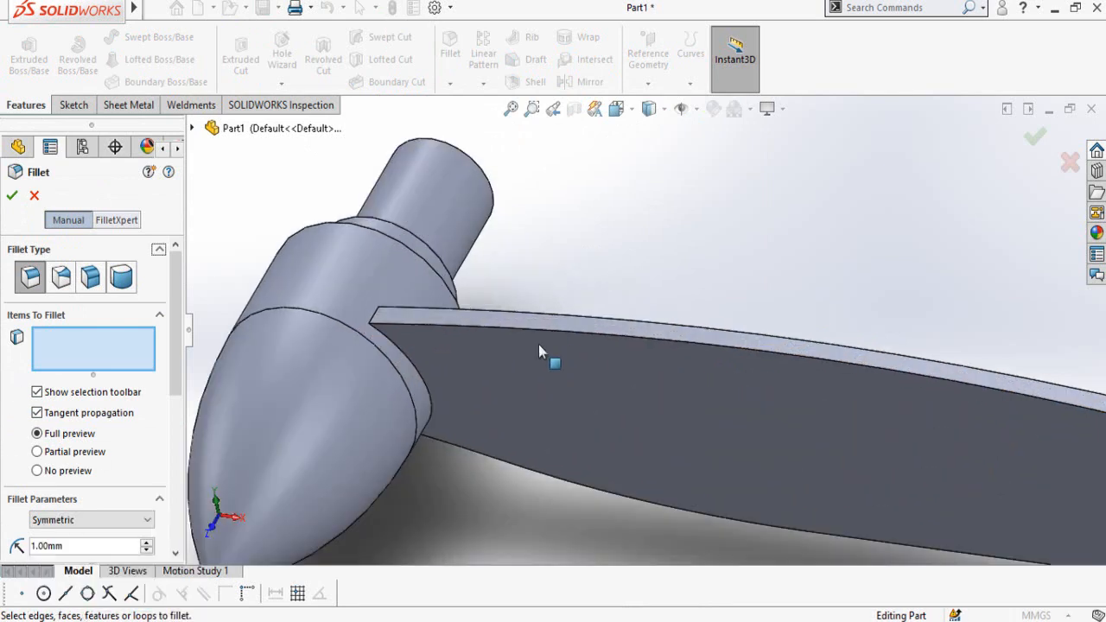
pyautogui.click(406, 361)
pyautogui.moveTo(406, 361); pyautogui.dragTo(516, 311, button='middle')
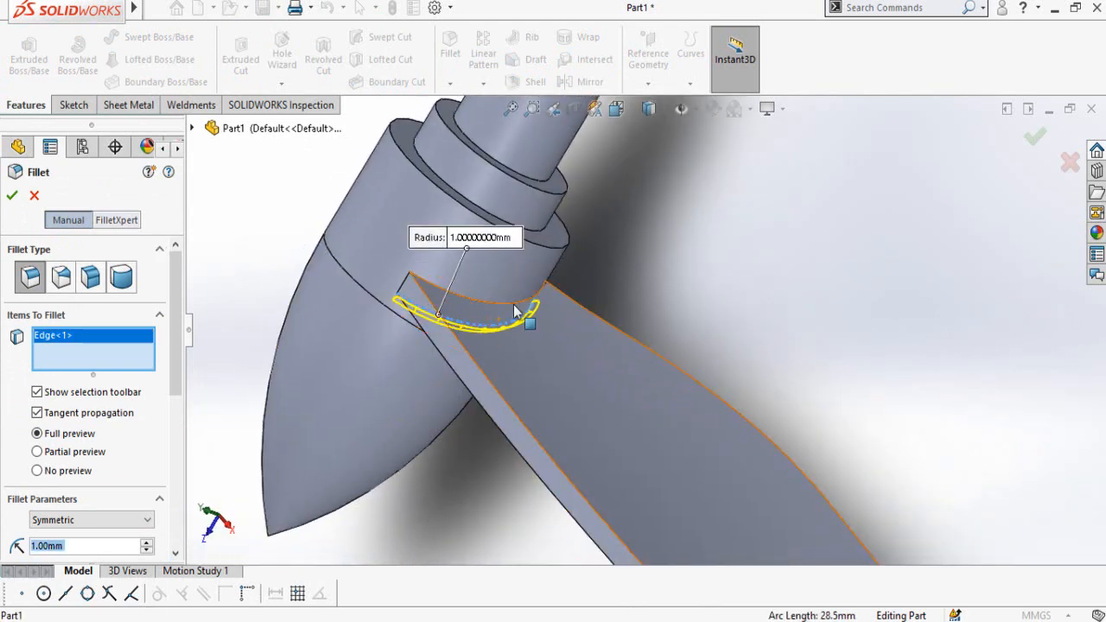
pyautogui.click(417, 311)
# Step: Add the two short edges at the ends of the blade root to the fillet and apply it
pyautogui.scroll(-3, 421, 300)
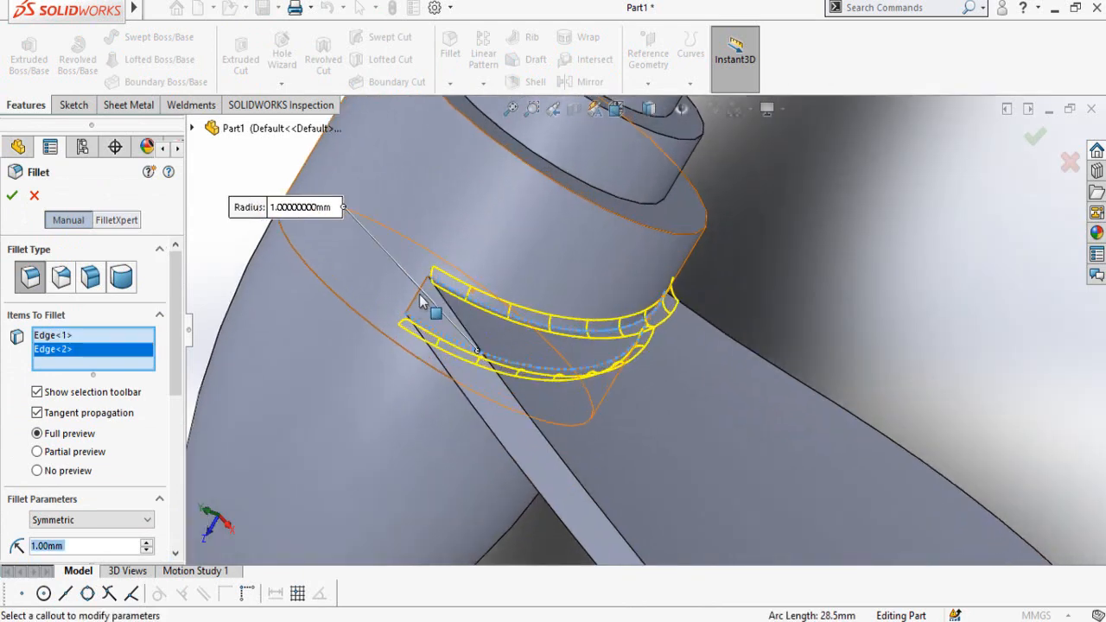
pyautogui.click(474, 354)
pyautogui.moveTo(555, 346); pyautogui.dragTo(743, 305, button='middle')
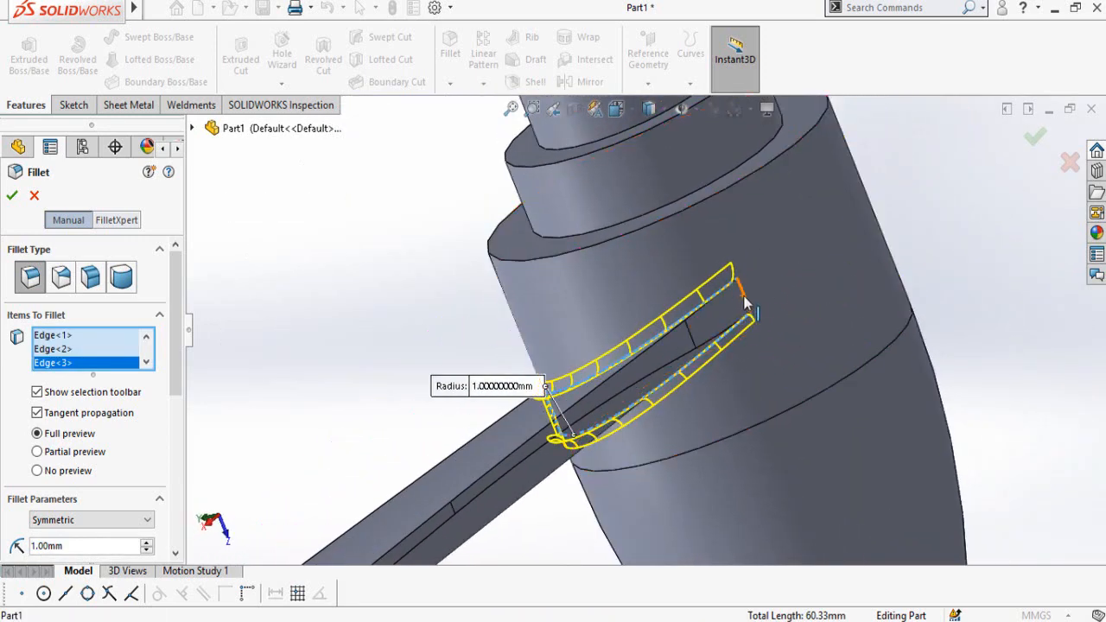
pyautogui.click(744, 302)
pyautogui.moveTo(741, 388); pyautogui.dragTo(3, 311, button='middle')
pyautogui.click(12, 198)
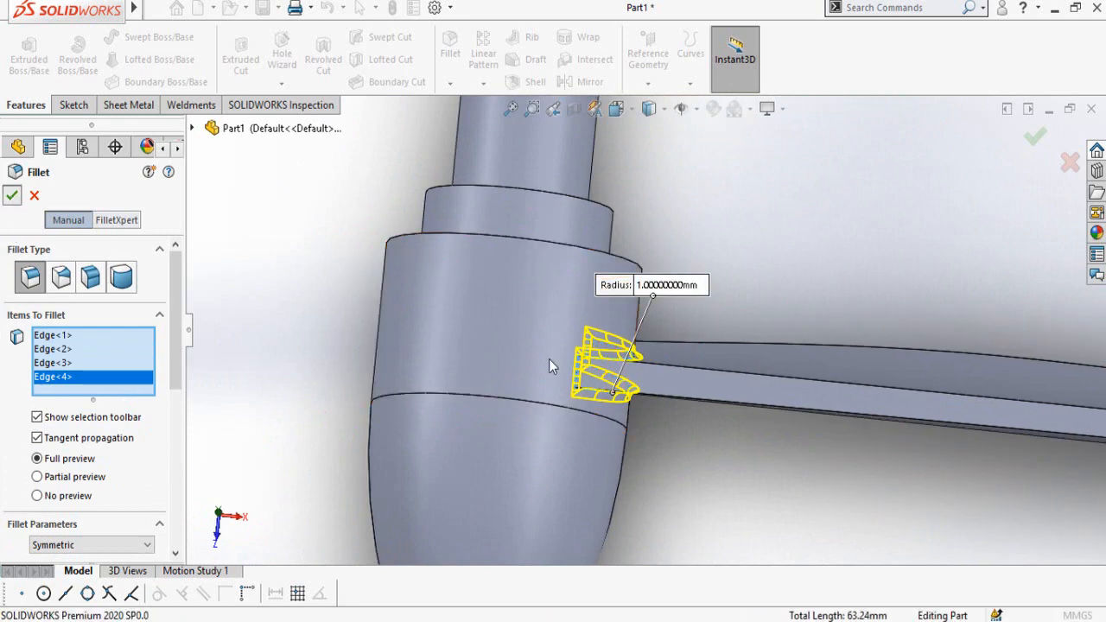
pyautogui.scroll(5, 526, 379)
pyautogui.click(437, 282)
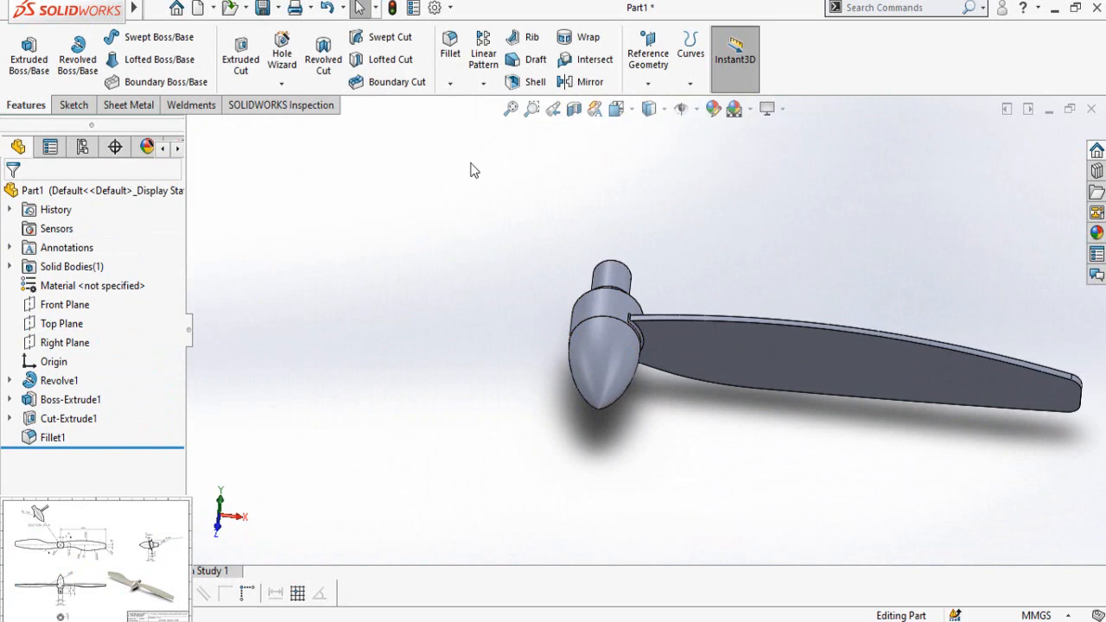
# Step: Start a circular pattern about the hub's circular edge with 2 equally spaced instances over 360 degrees
pyautogui.click(484, 84)
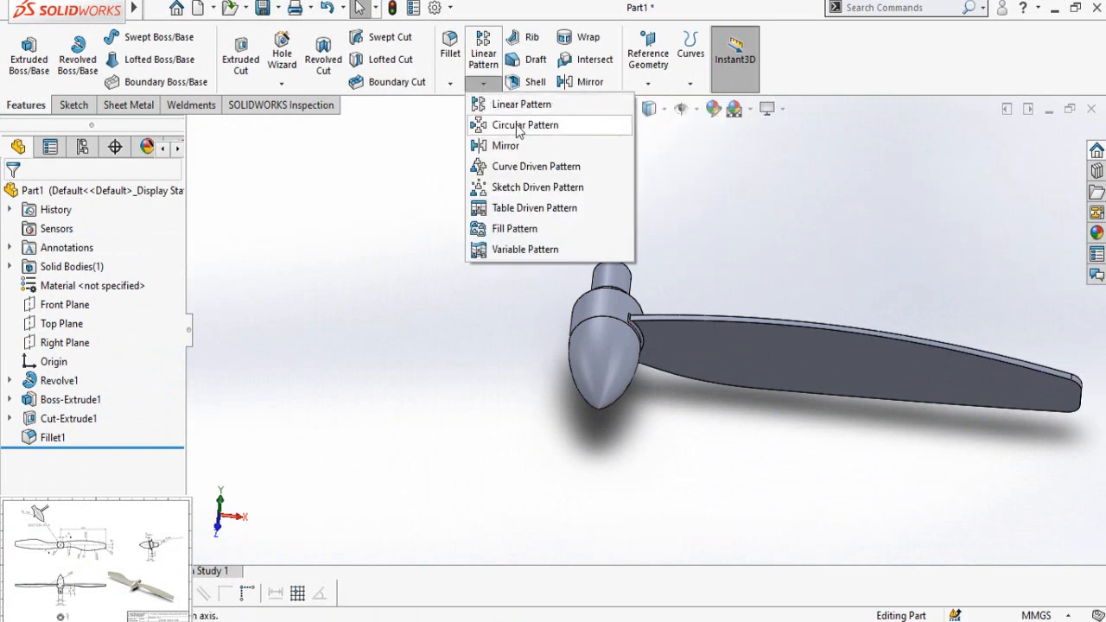
pyautogui.click(521, 125)
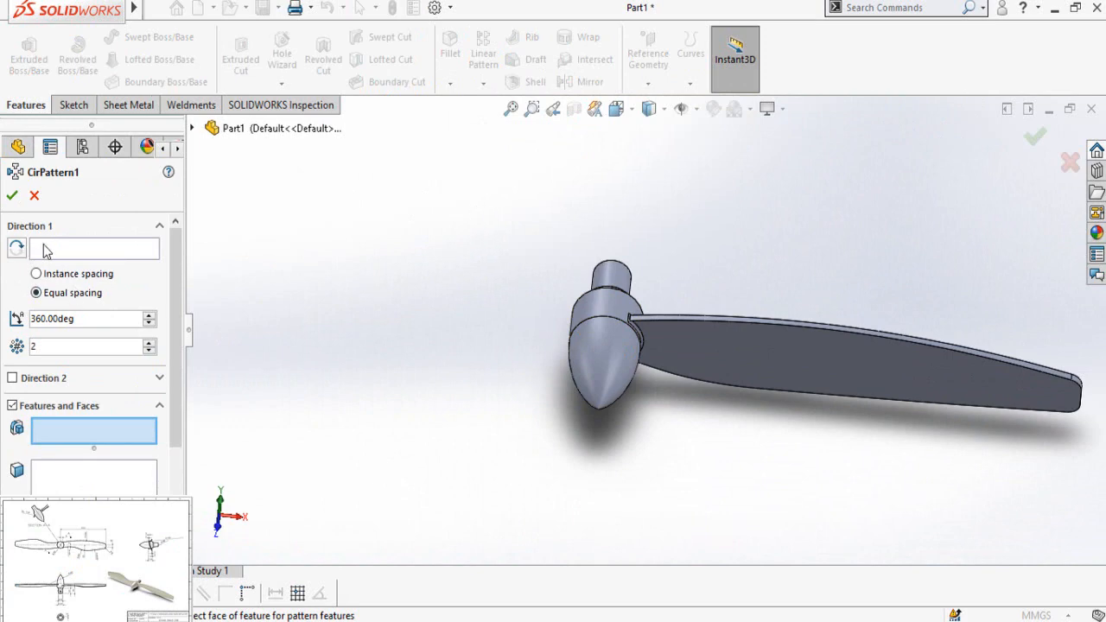
pyautogui.click(35, 250)
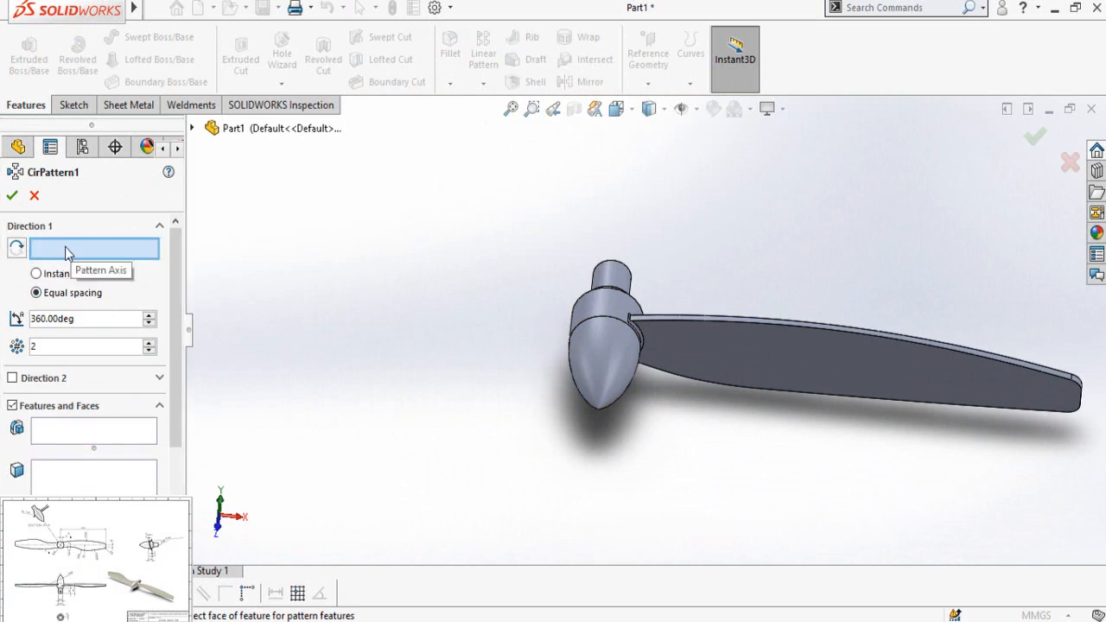
pyautogui.moveTo(505, 247); pyautogui.dragTo(536, 325, button='middle')
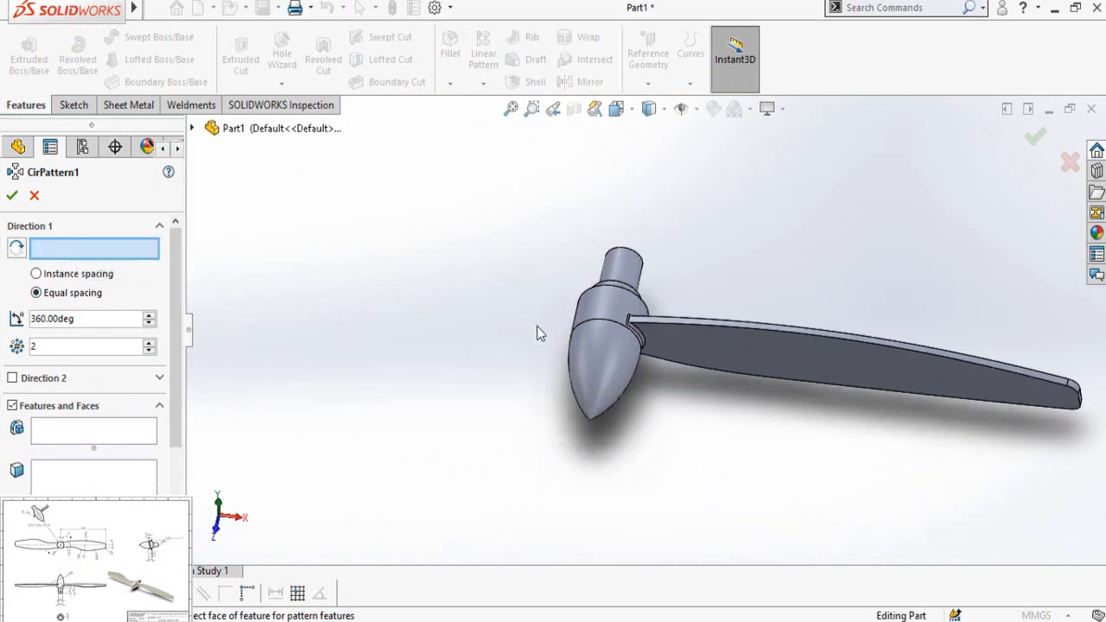
pyautogui.click(593, 328)
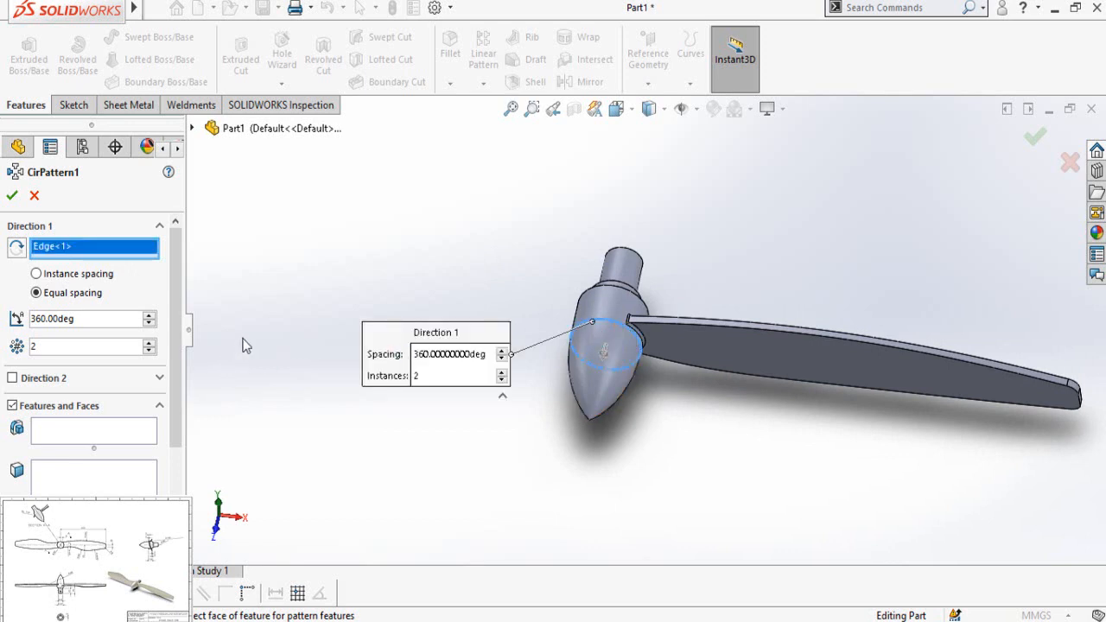
# Step: Select the blade extrusion, its outline cut and the root fillet as the features to pattern, and create the second blade
pyautogui.click(75, 435)
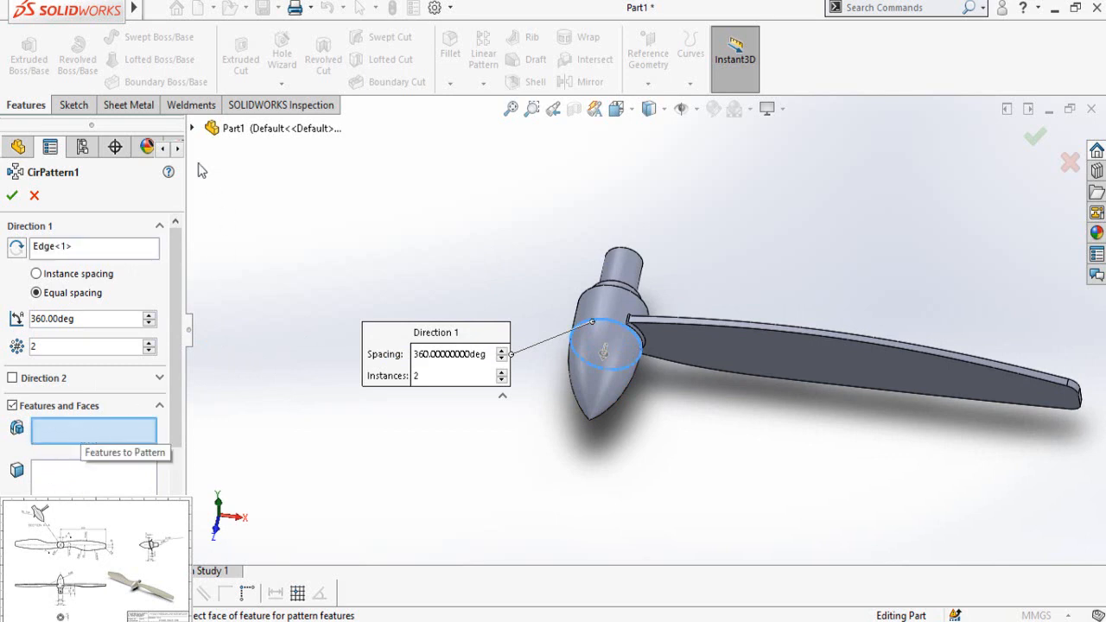
pyautogui.click(194, 128)
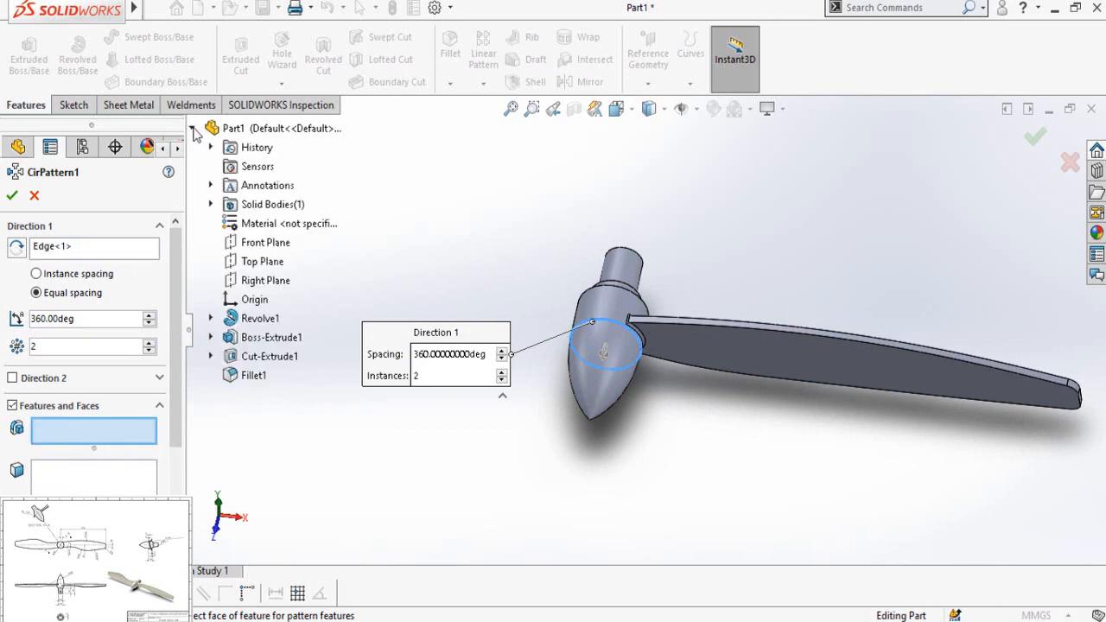
pyautogui.click(271, 337)
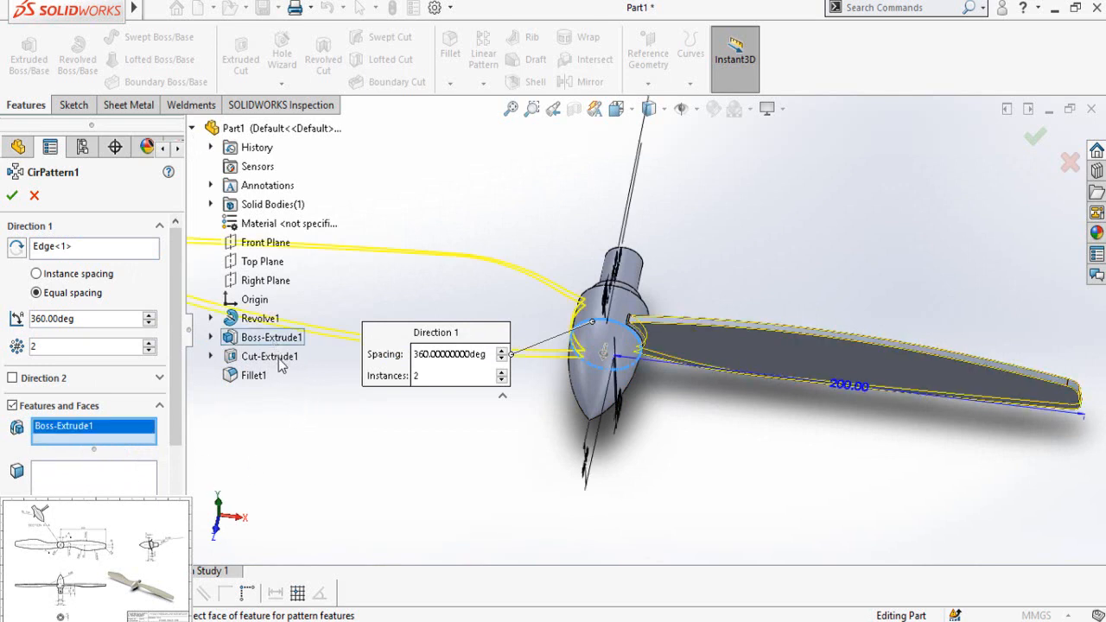
pyautogui.click(269, 357)
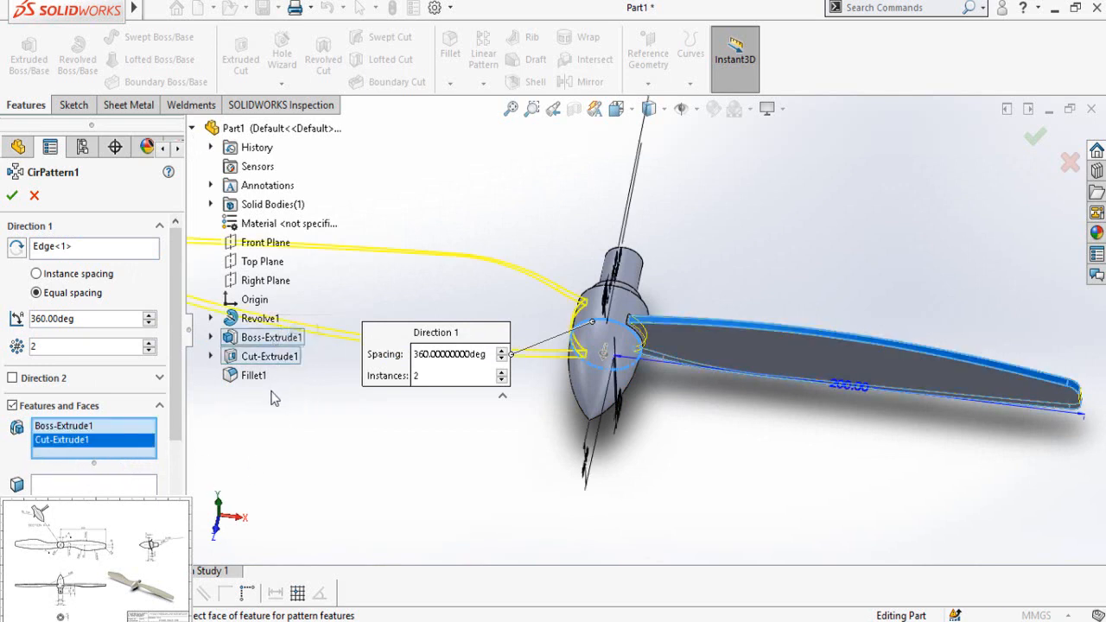
pyautogui.click(255, 375)
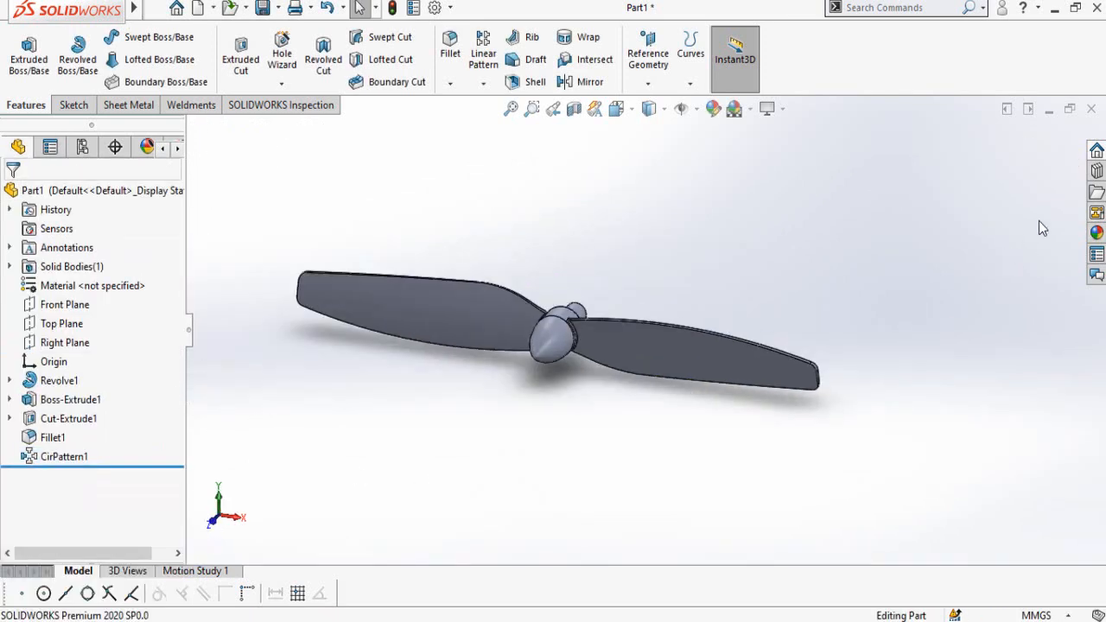
# Step: Try the polished rosewood 2d appearance from the organic wood library on the propeller, and replace it with polished teak 2d
pyautogui.click(1096, 232)
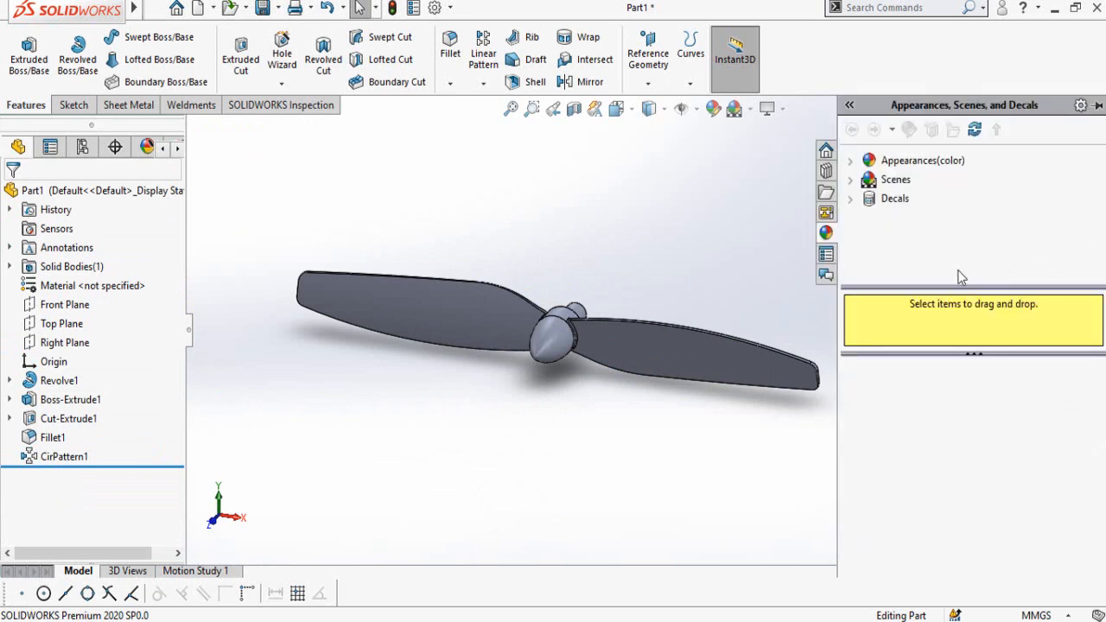
pyautogui.click(851, 165)
pyautogui.scroll(-1, 958, 237)
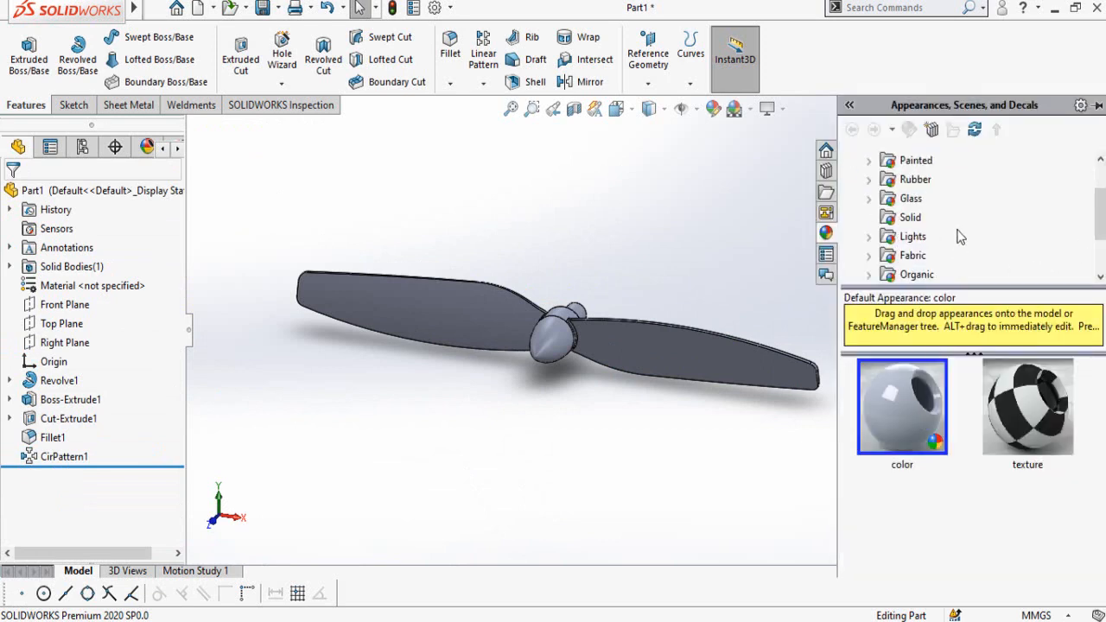
pyautogui.scroll(-2, 959, 250)
pyautogui.scroll(1, 961, 245)
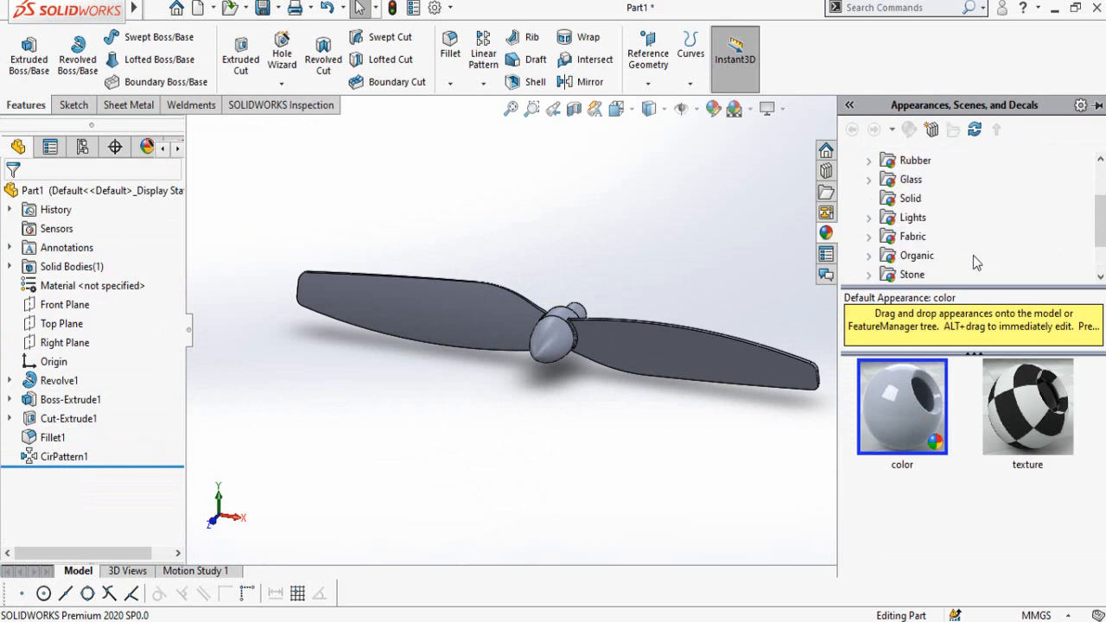
pyautogui.scroll(-1, 976, 262)
pyautogui.doubleClick(889, 408)
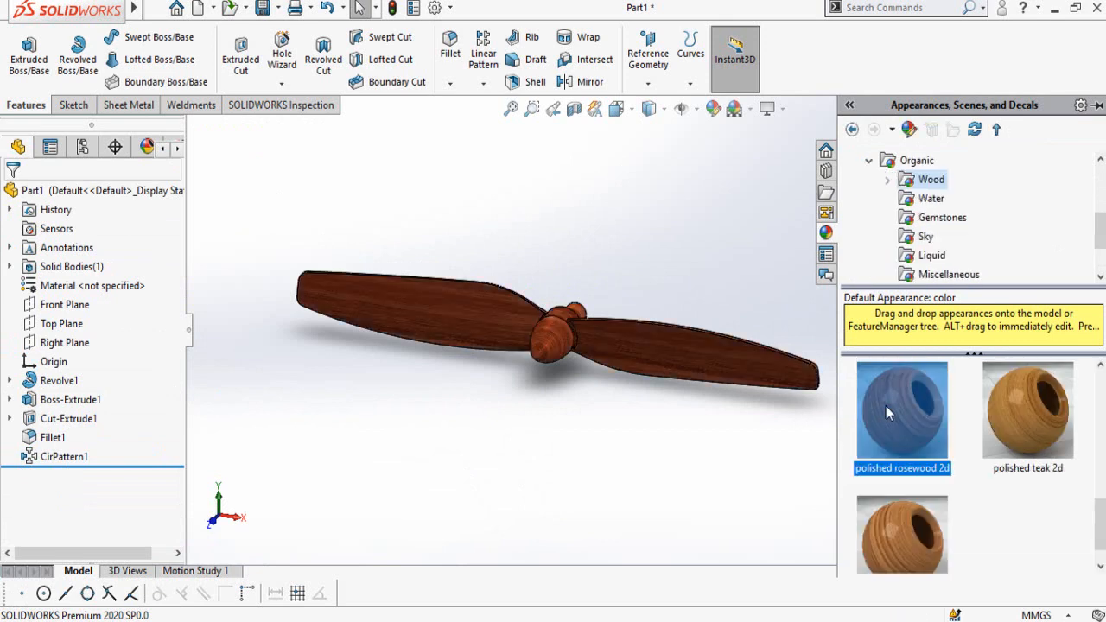
pyautogui.doubleClick(1007, 410)
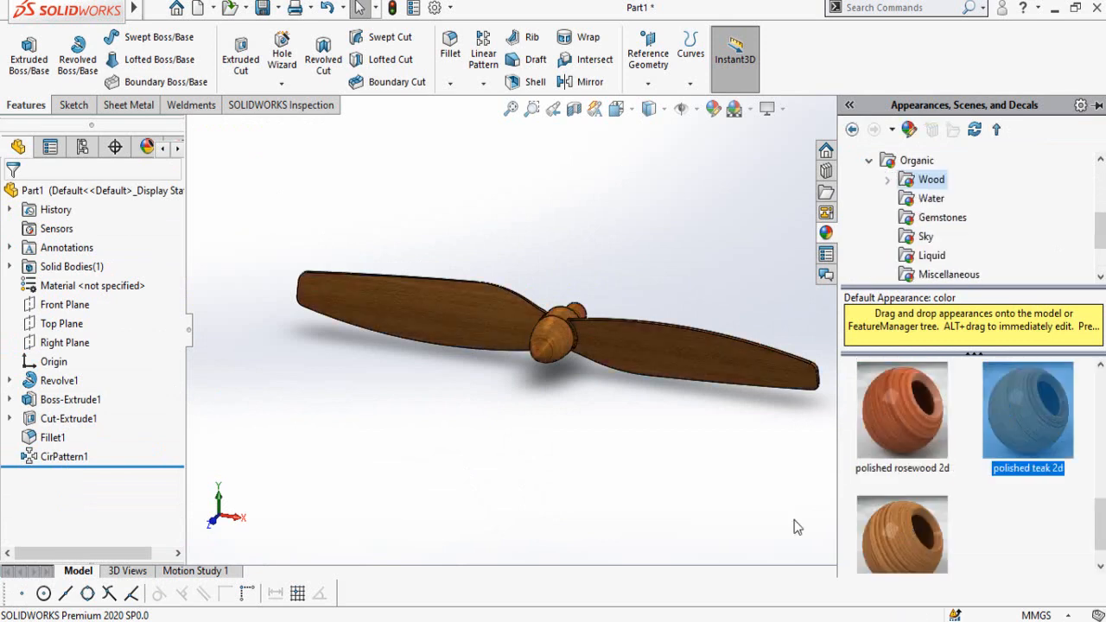
pyautogui.moveTo(736, 489); pyautogui.dragTo(651, 300, button='middle')
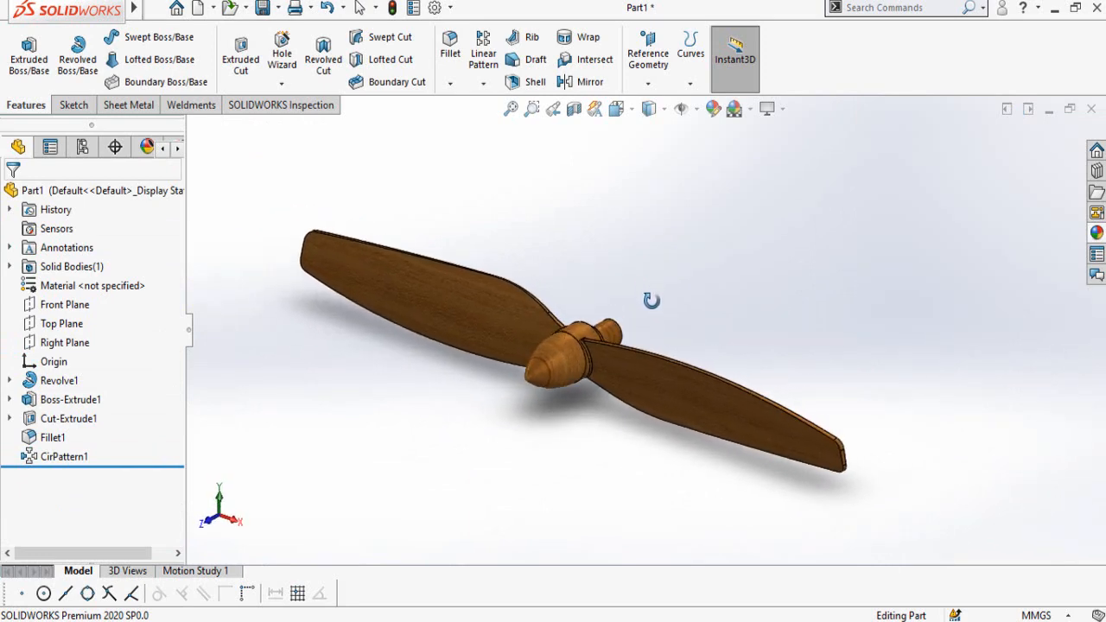